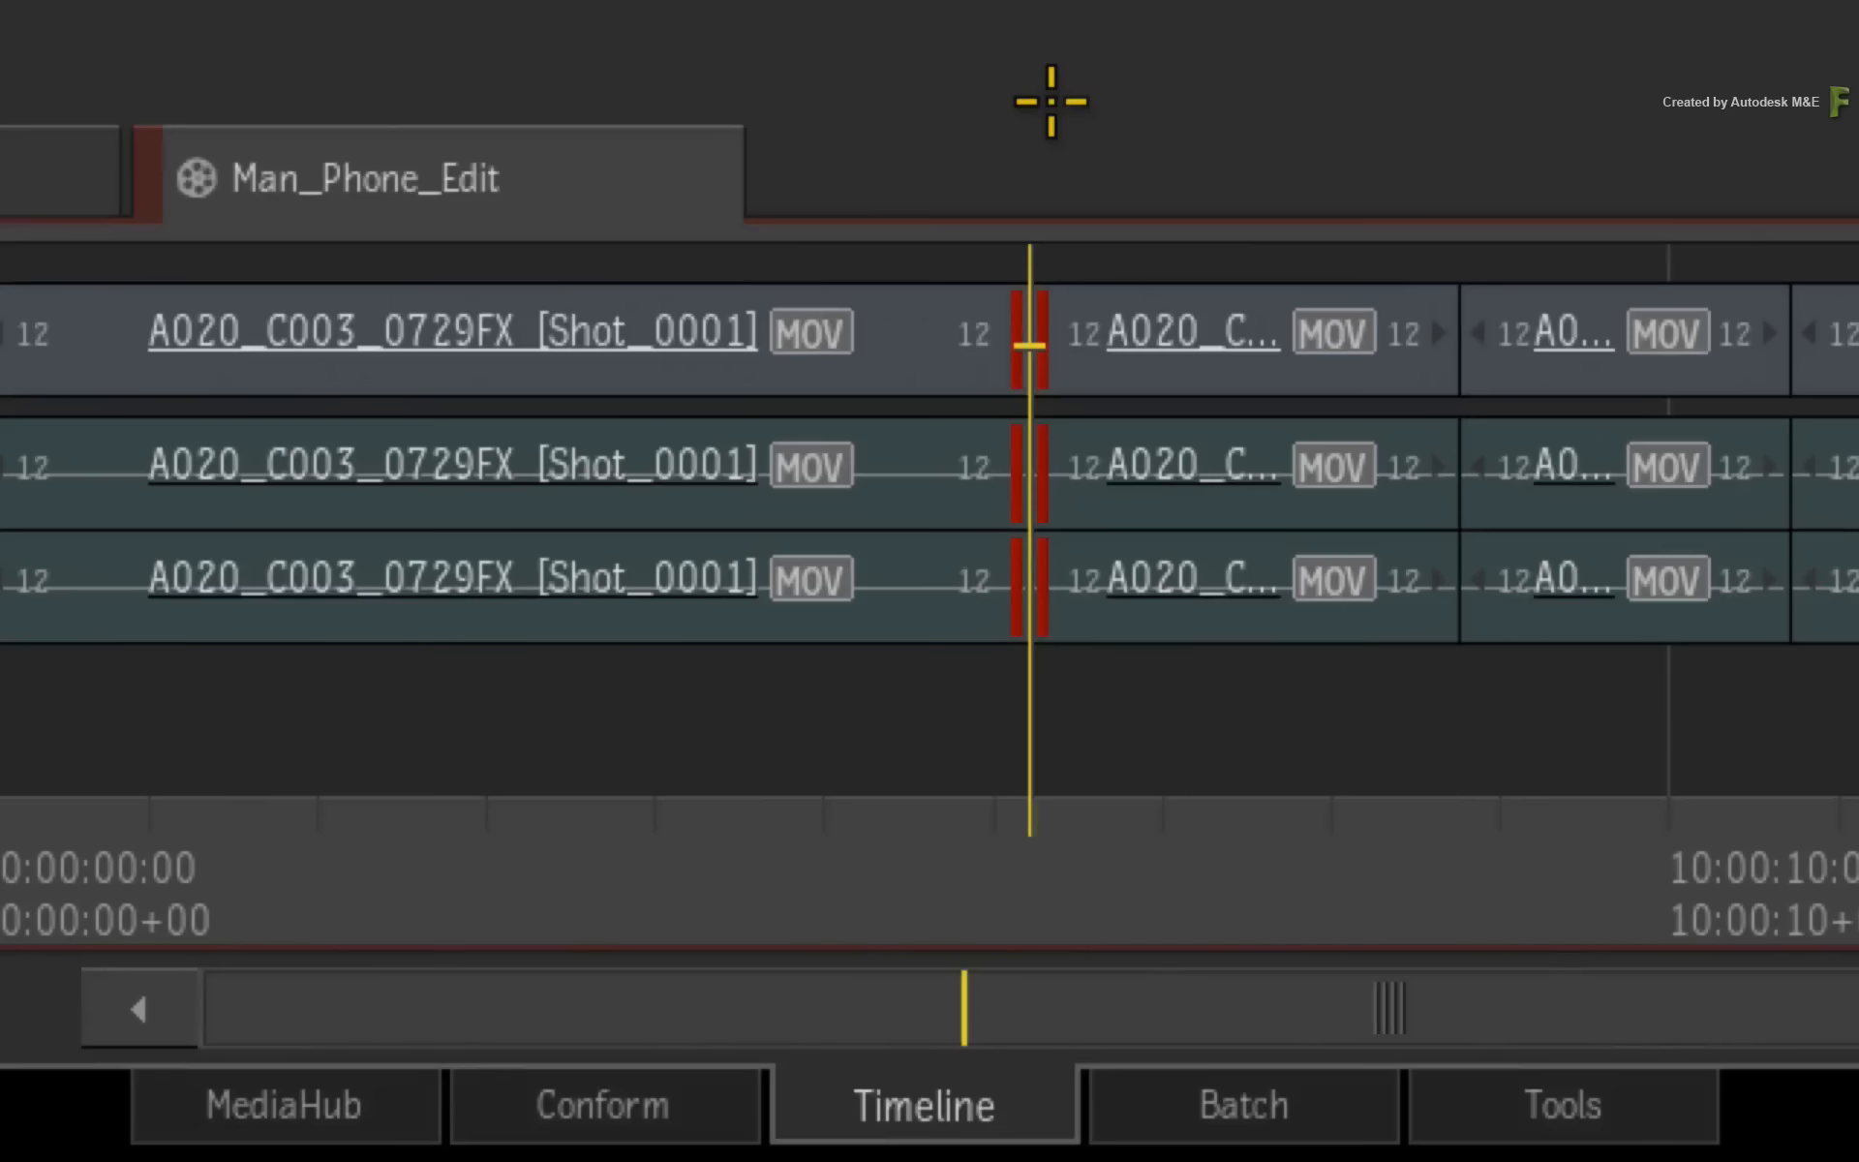
Open the MediaHub and browse into the StorageMedia local device
click(392, 1106)
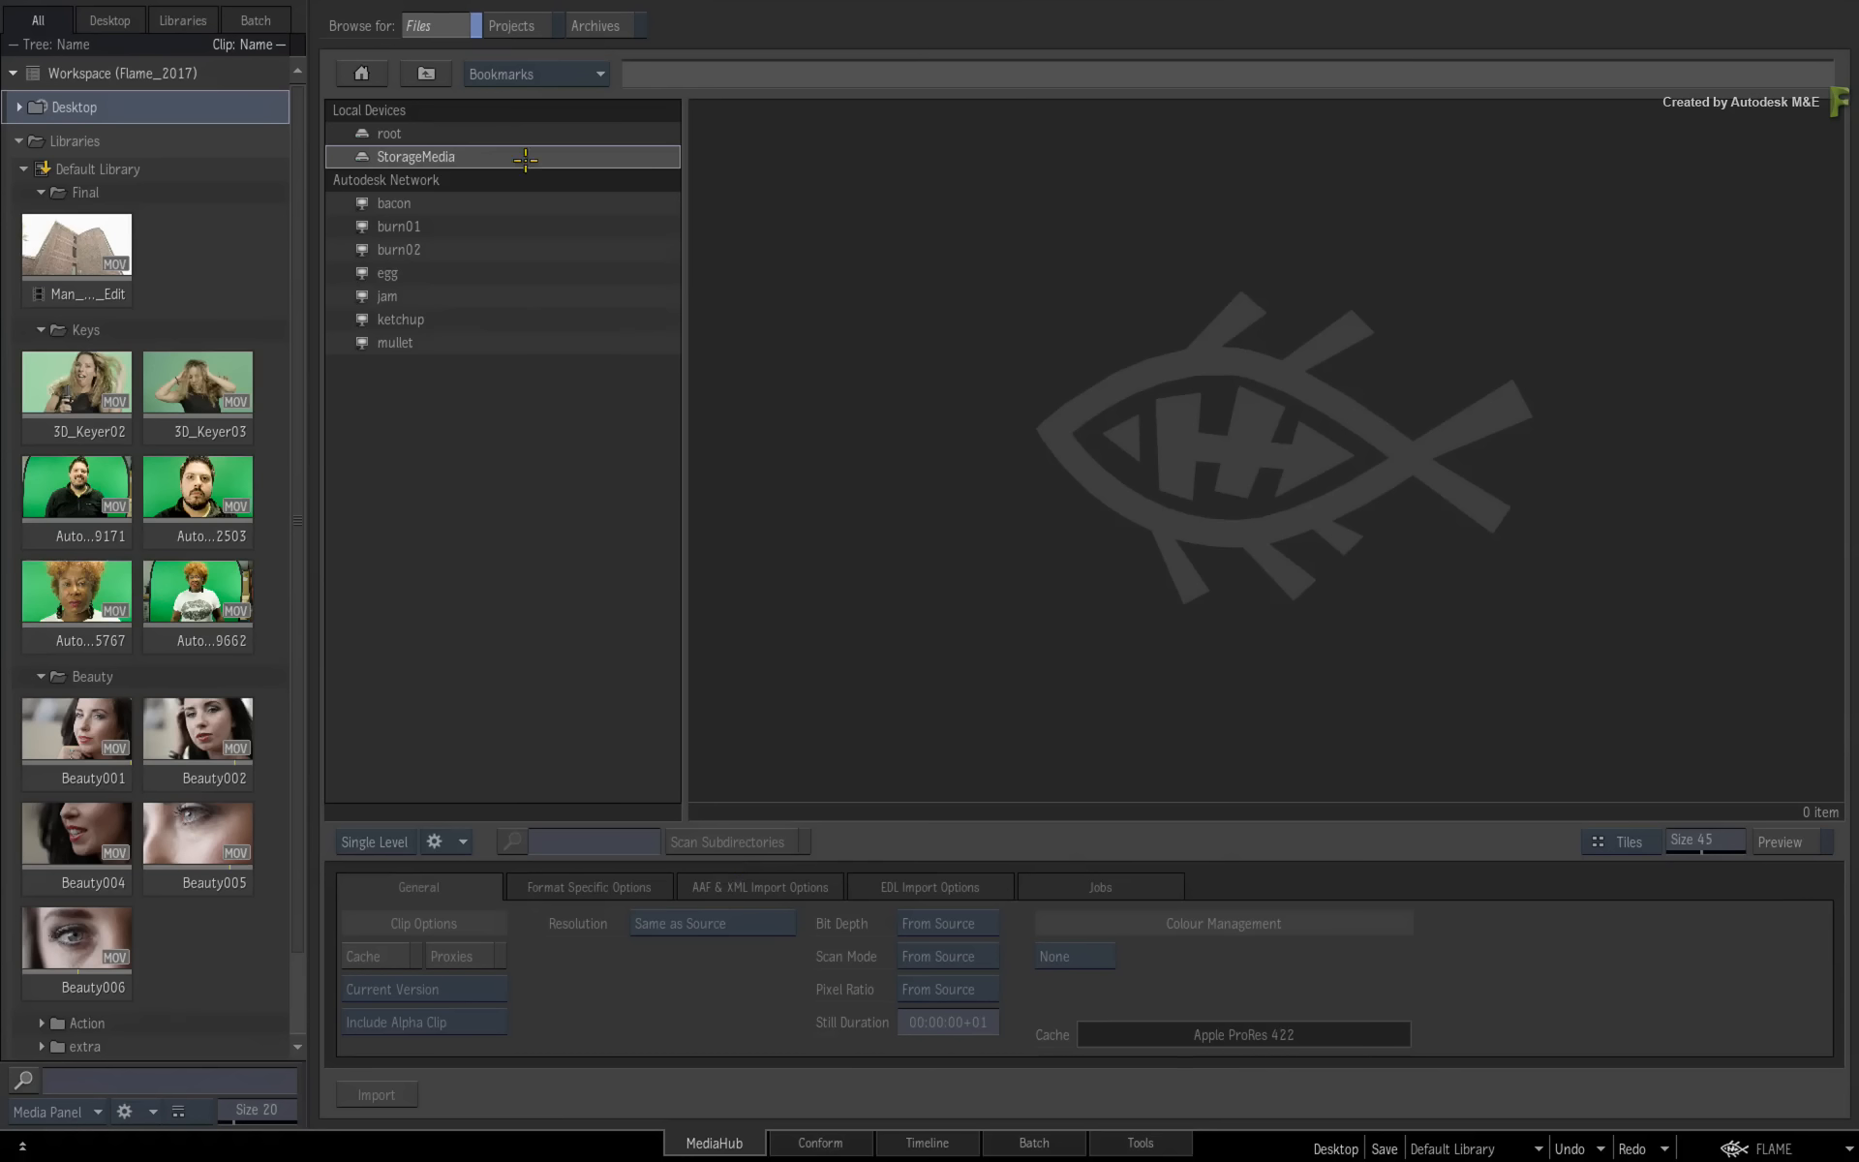
double_click(525, 158)
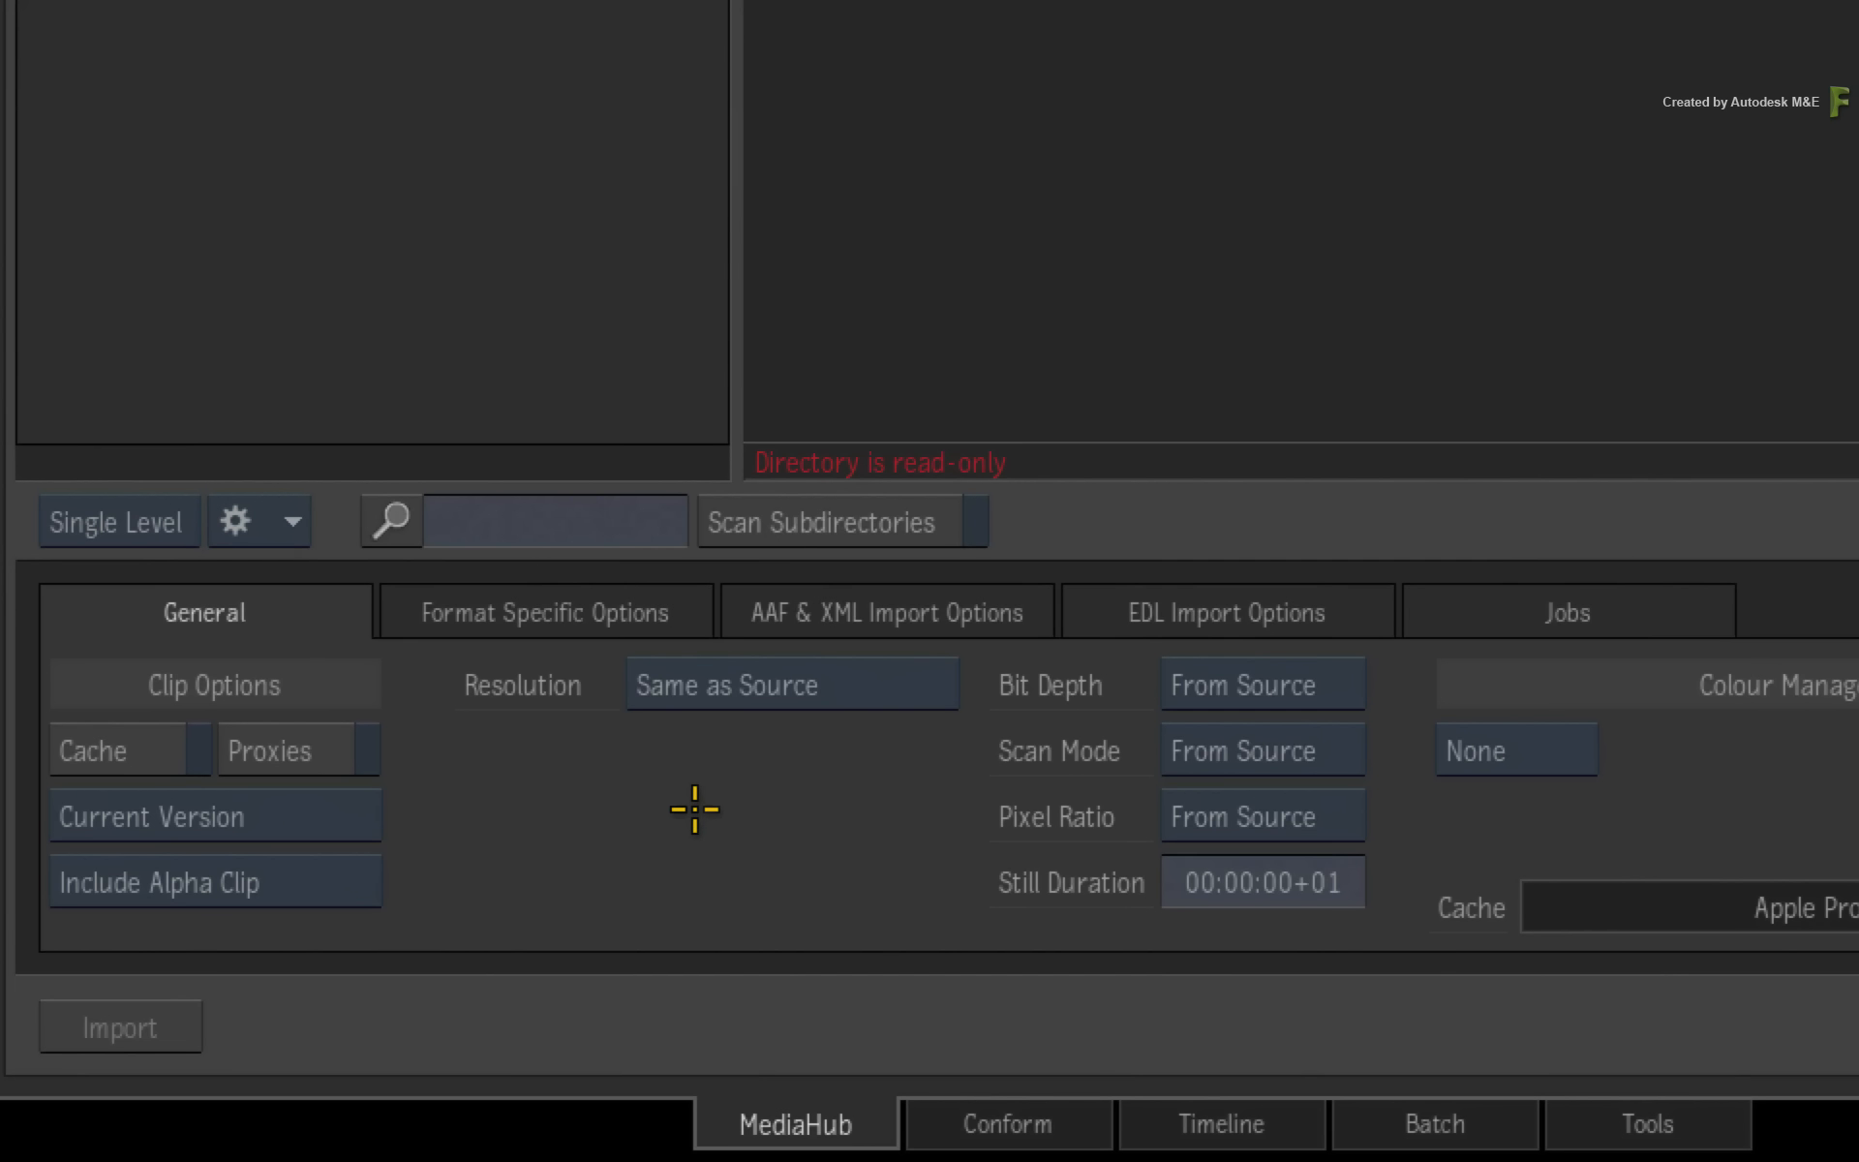
Try 12-bit as the import bit depth and restore it to From Source
click(1328, 684)
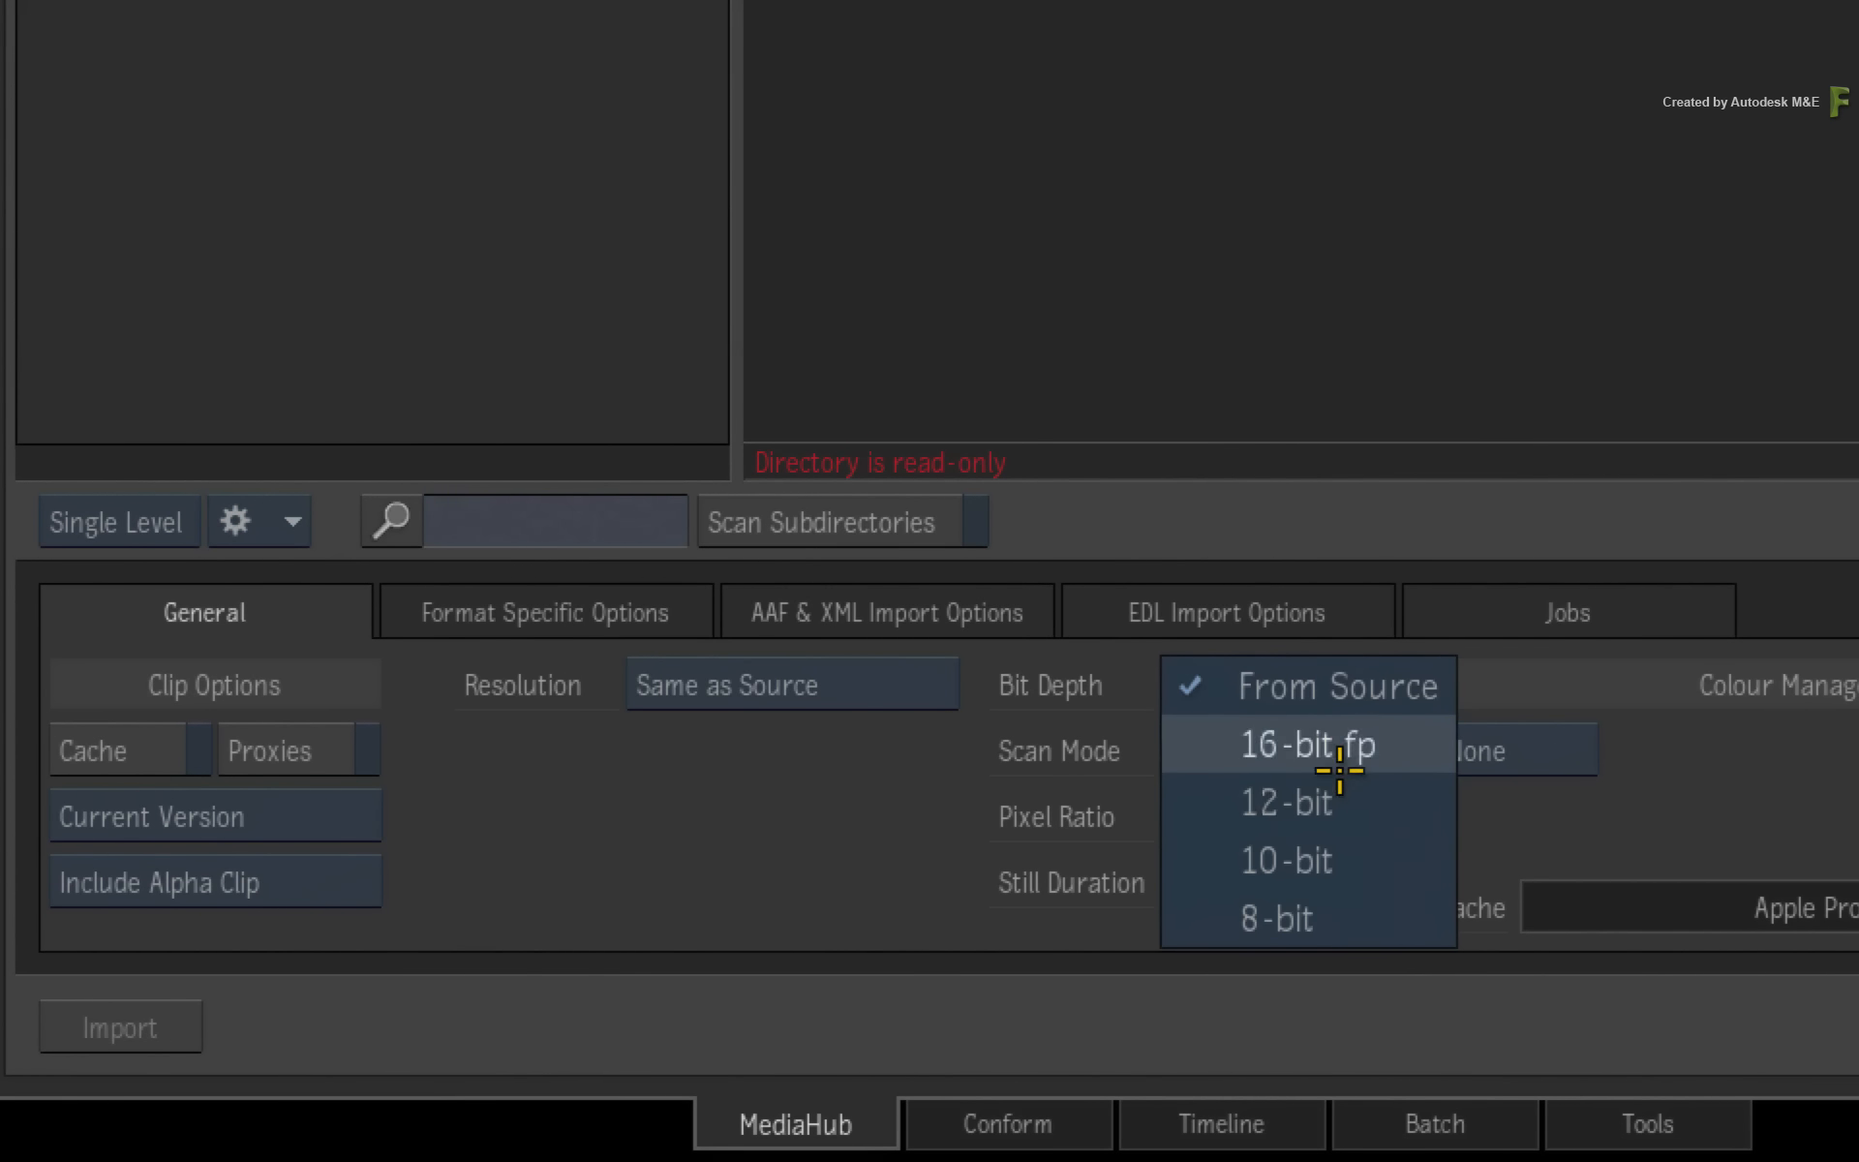
click(1333, 801)
click(1309, 688)
click(1319, 572)
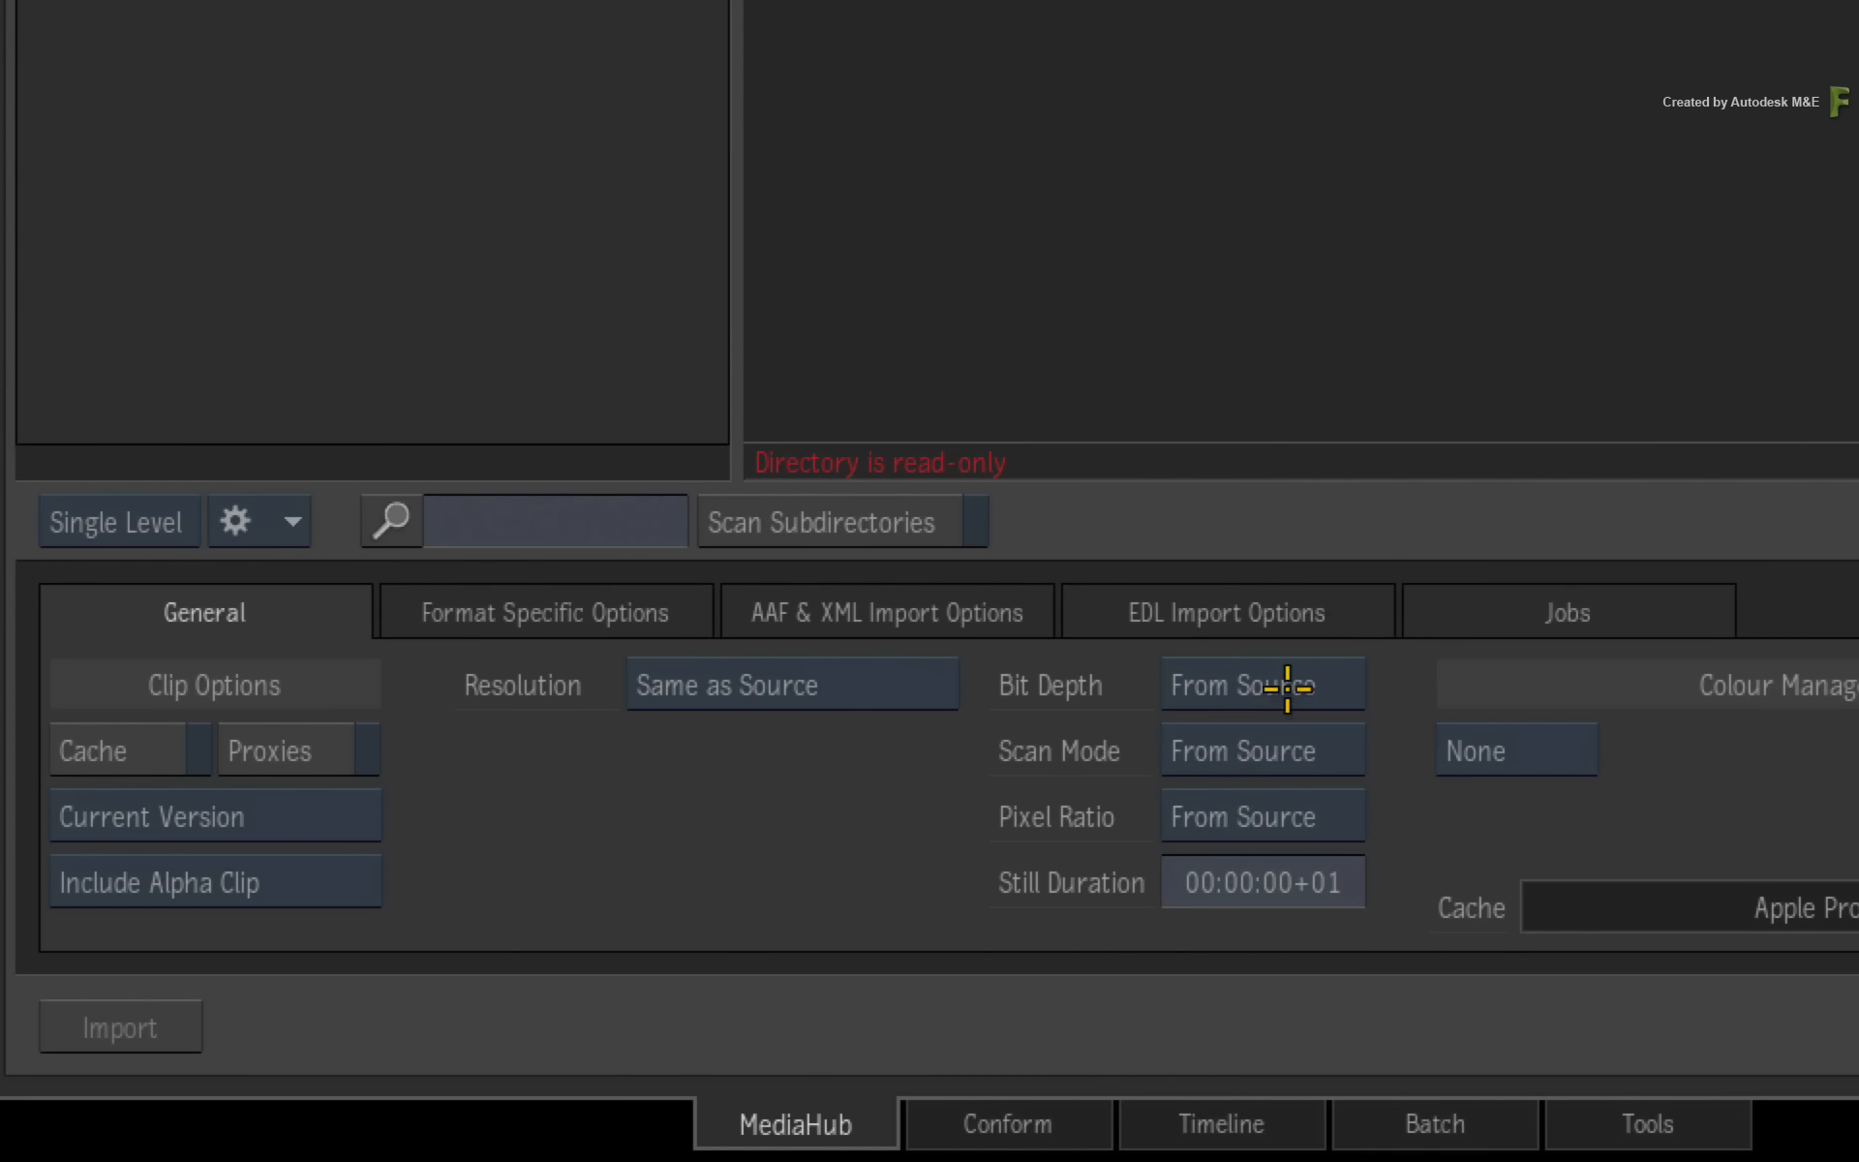
Try Use LUT for the import colour management and restore the option to None
click(1513, 756)
click(1550, 694)
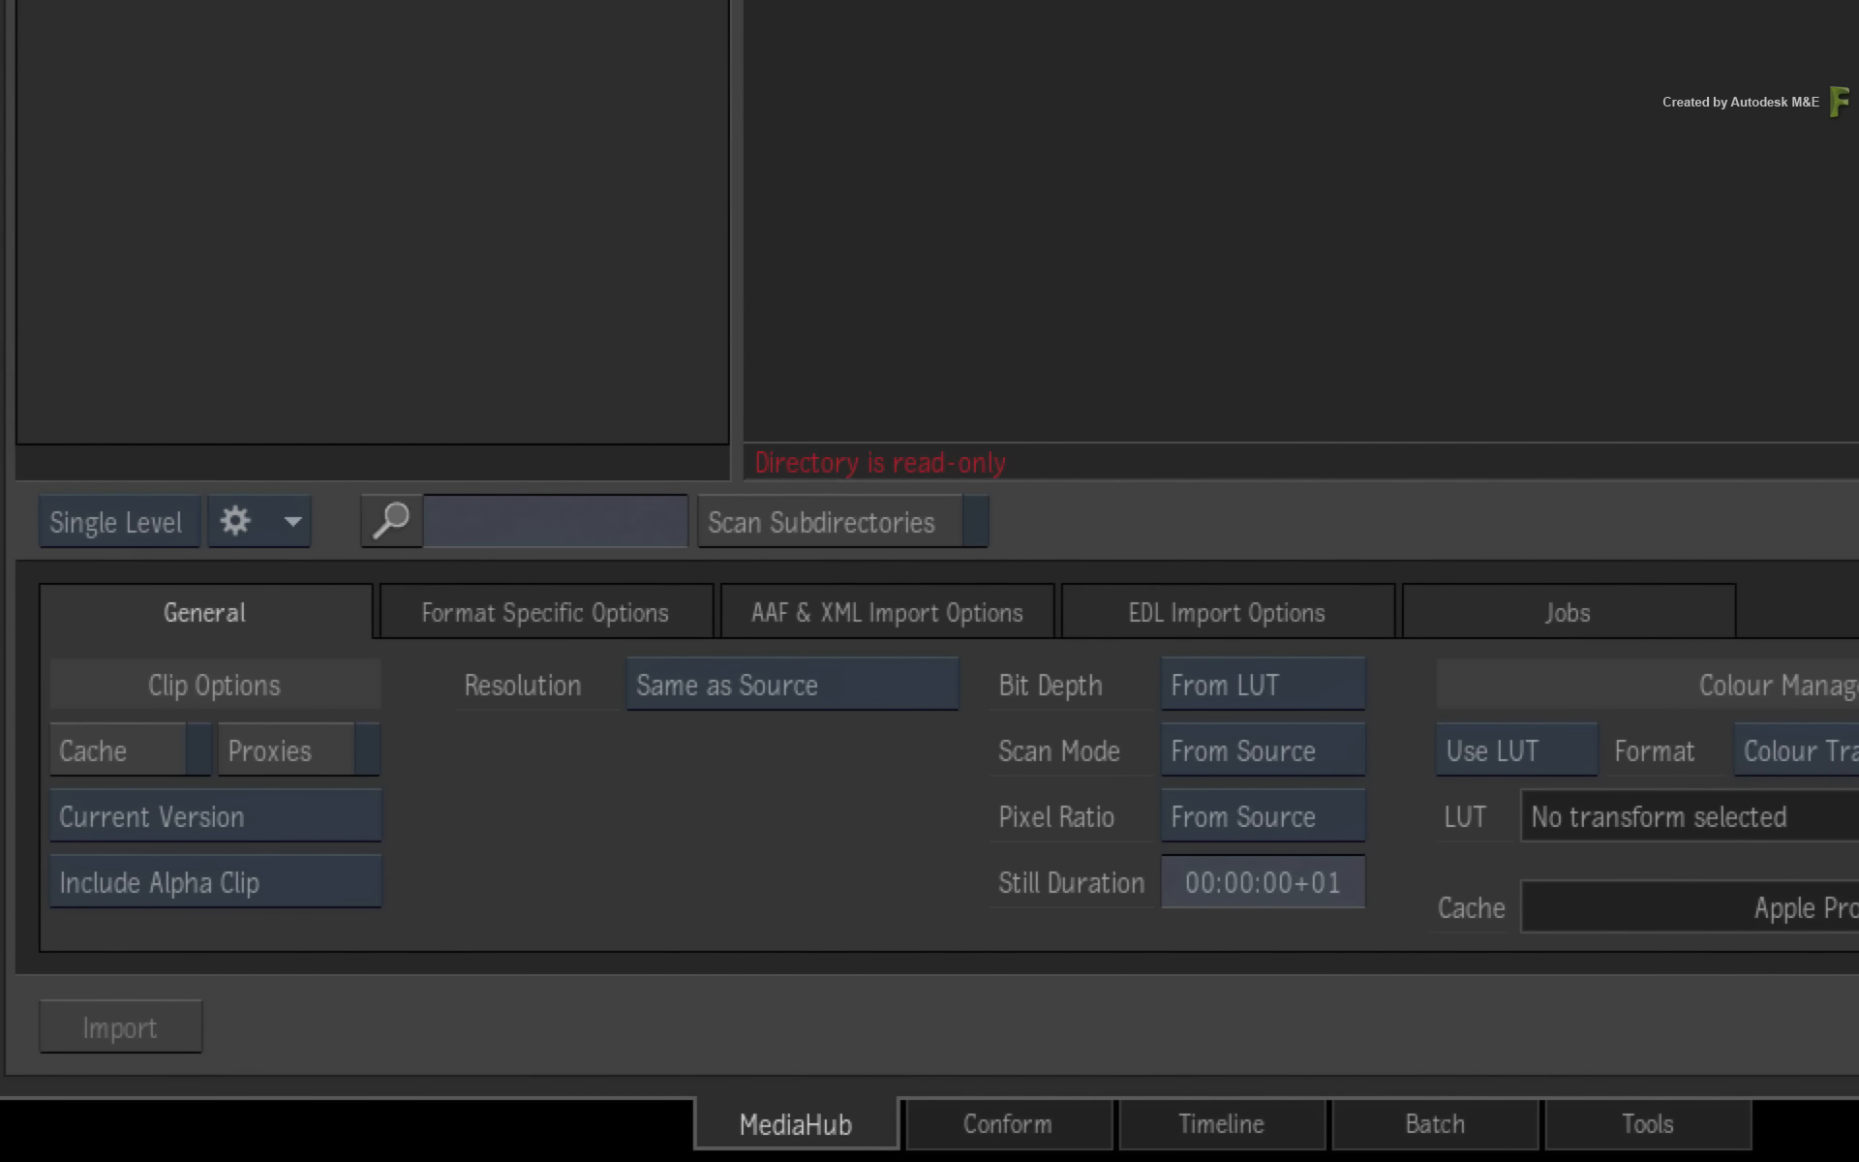
click(1537, 753)
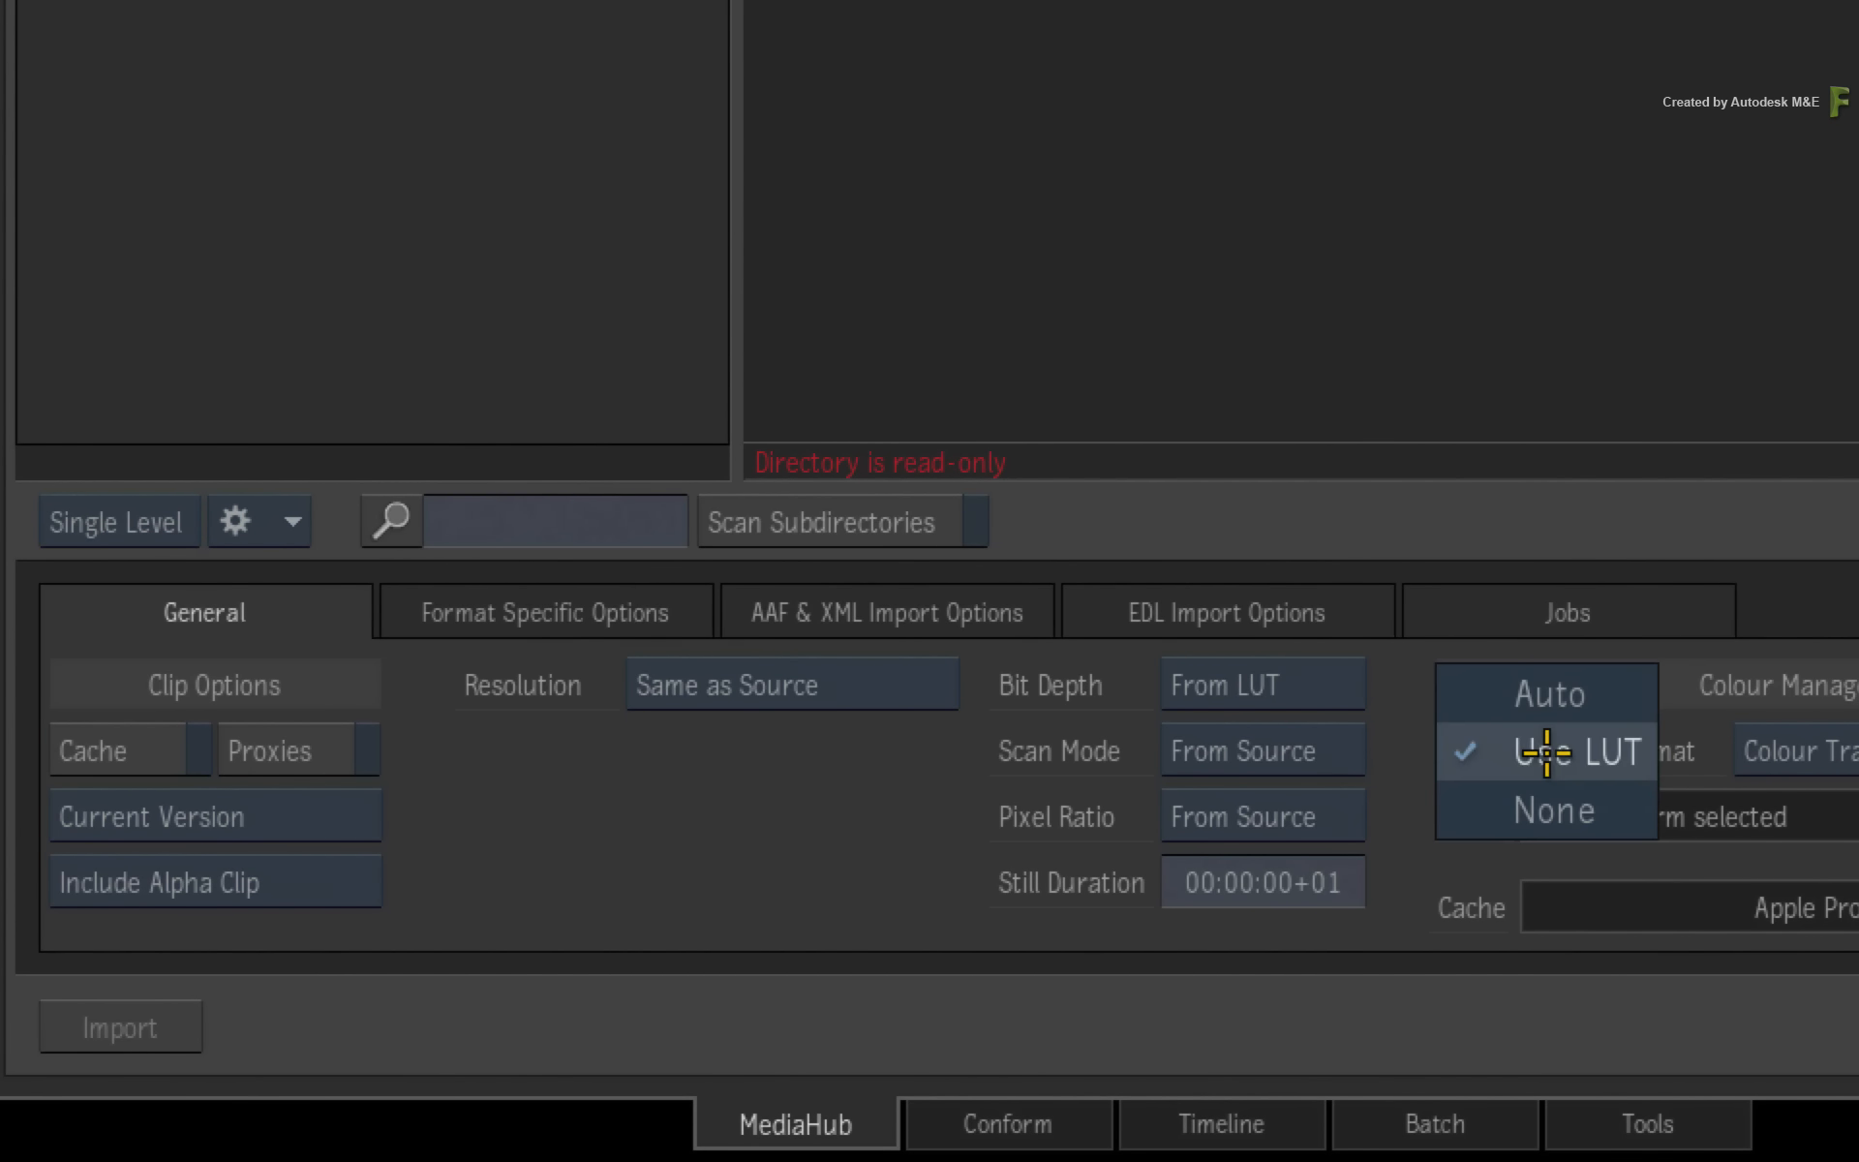
click(1547, 808)
Try 1920 x 1080 HD 1080 as the import resolution and restore it to Same as Source
click(879, 689)
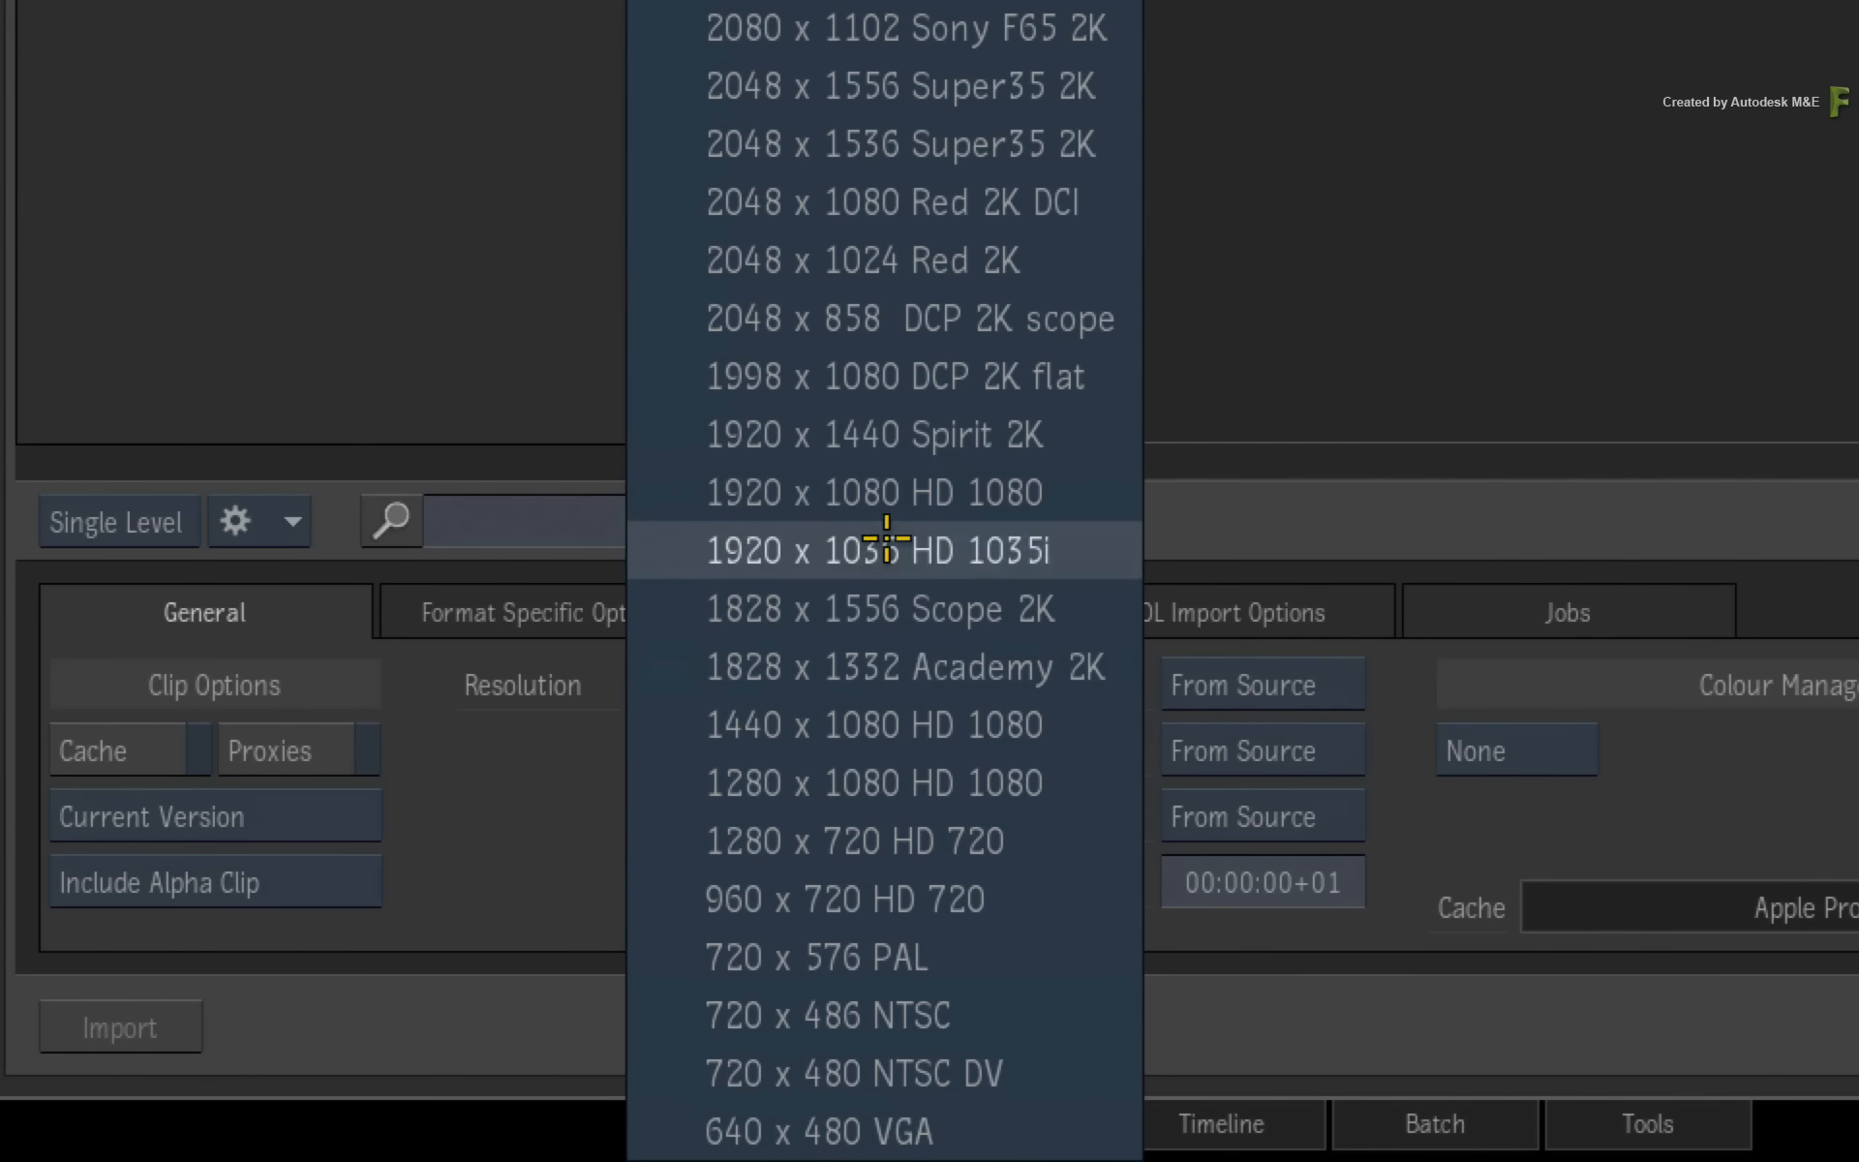
click(901, 489)
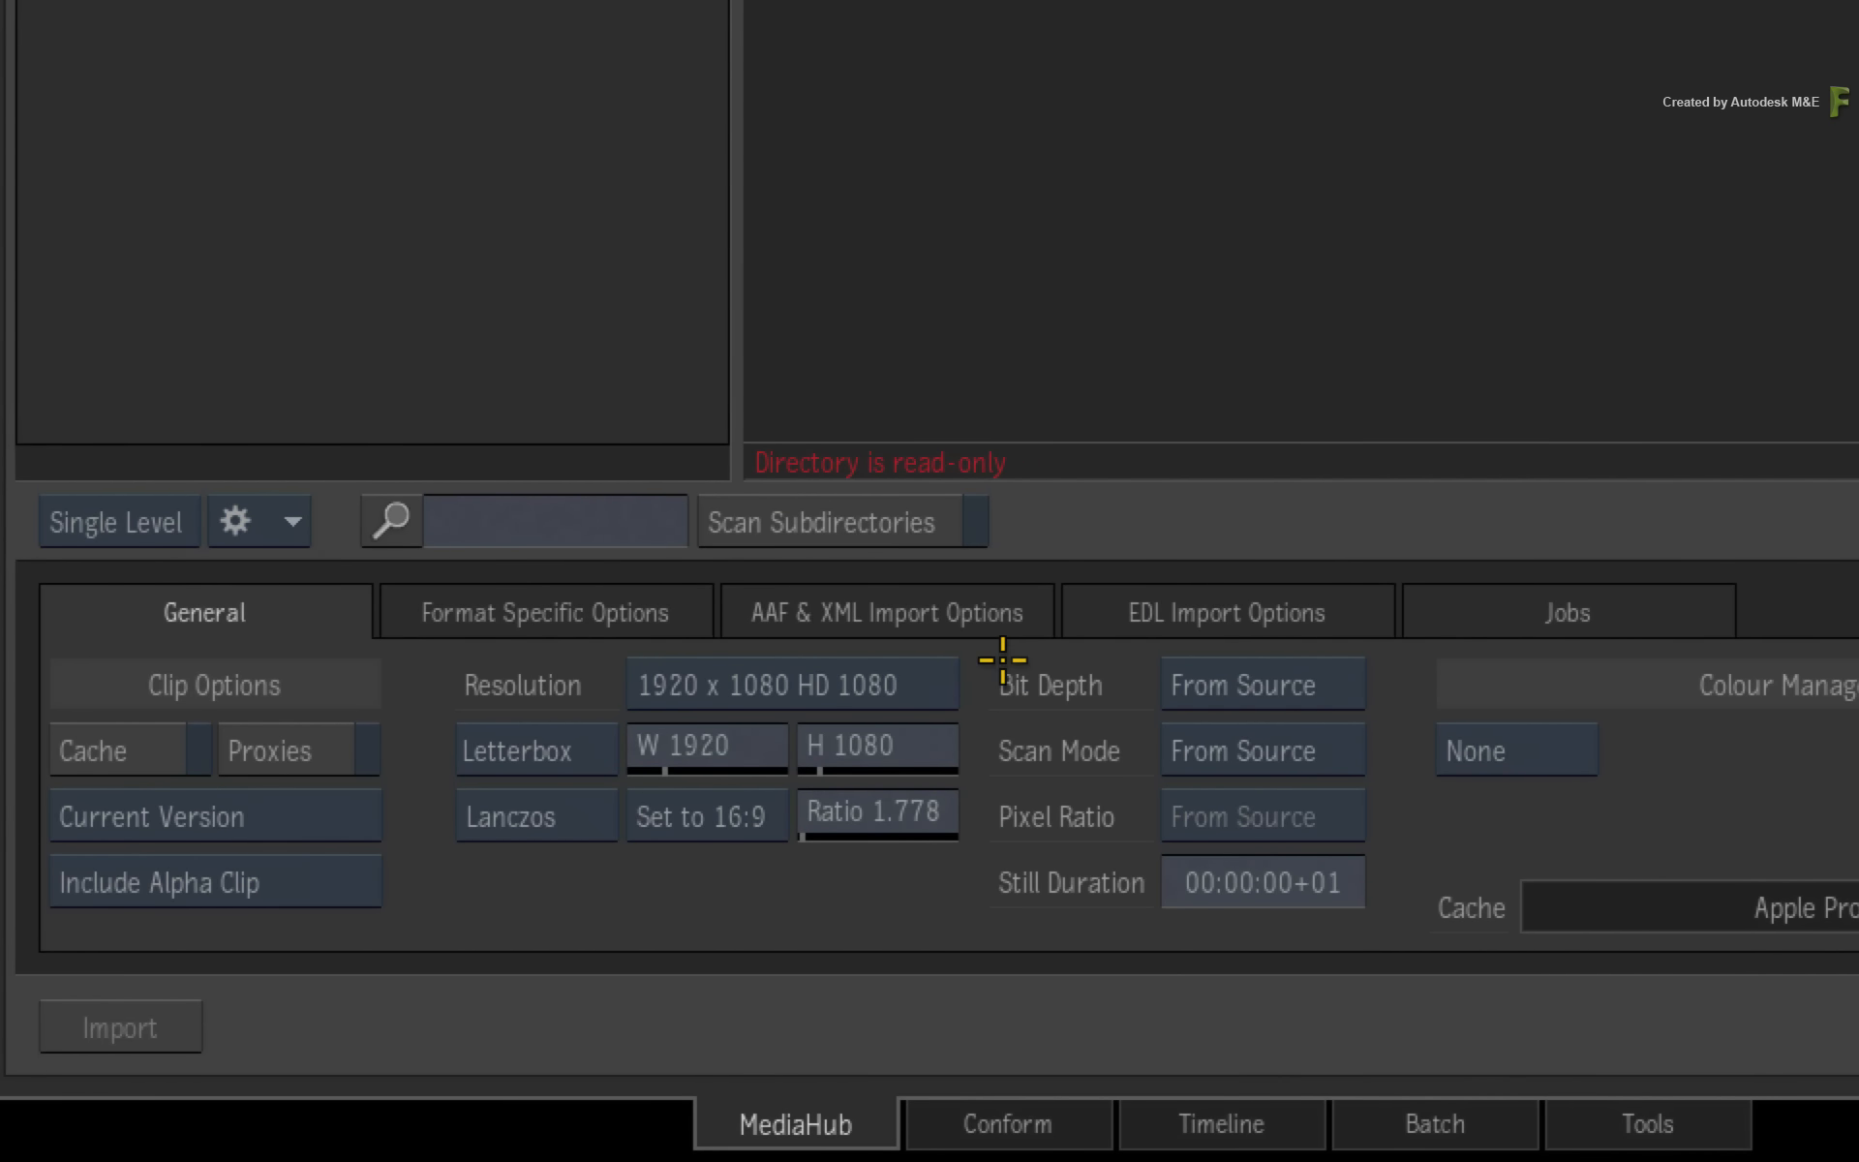
click(910, 680)
click(794, 188)
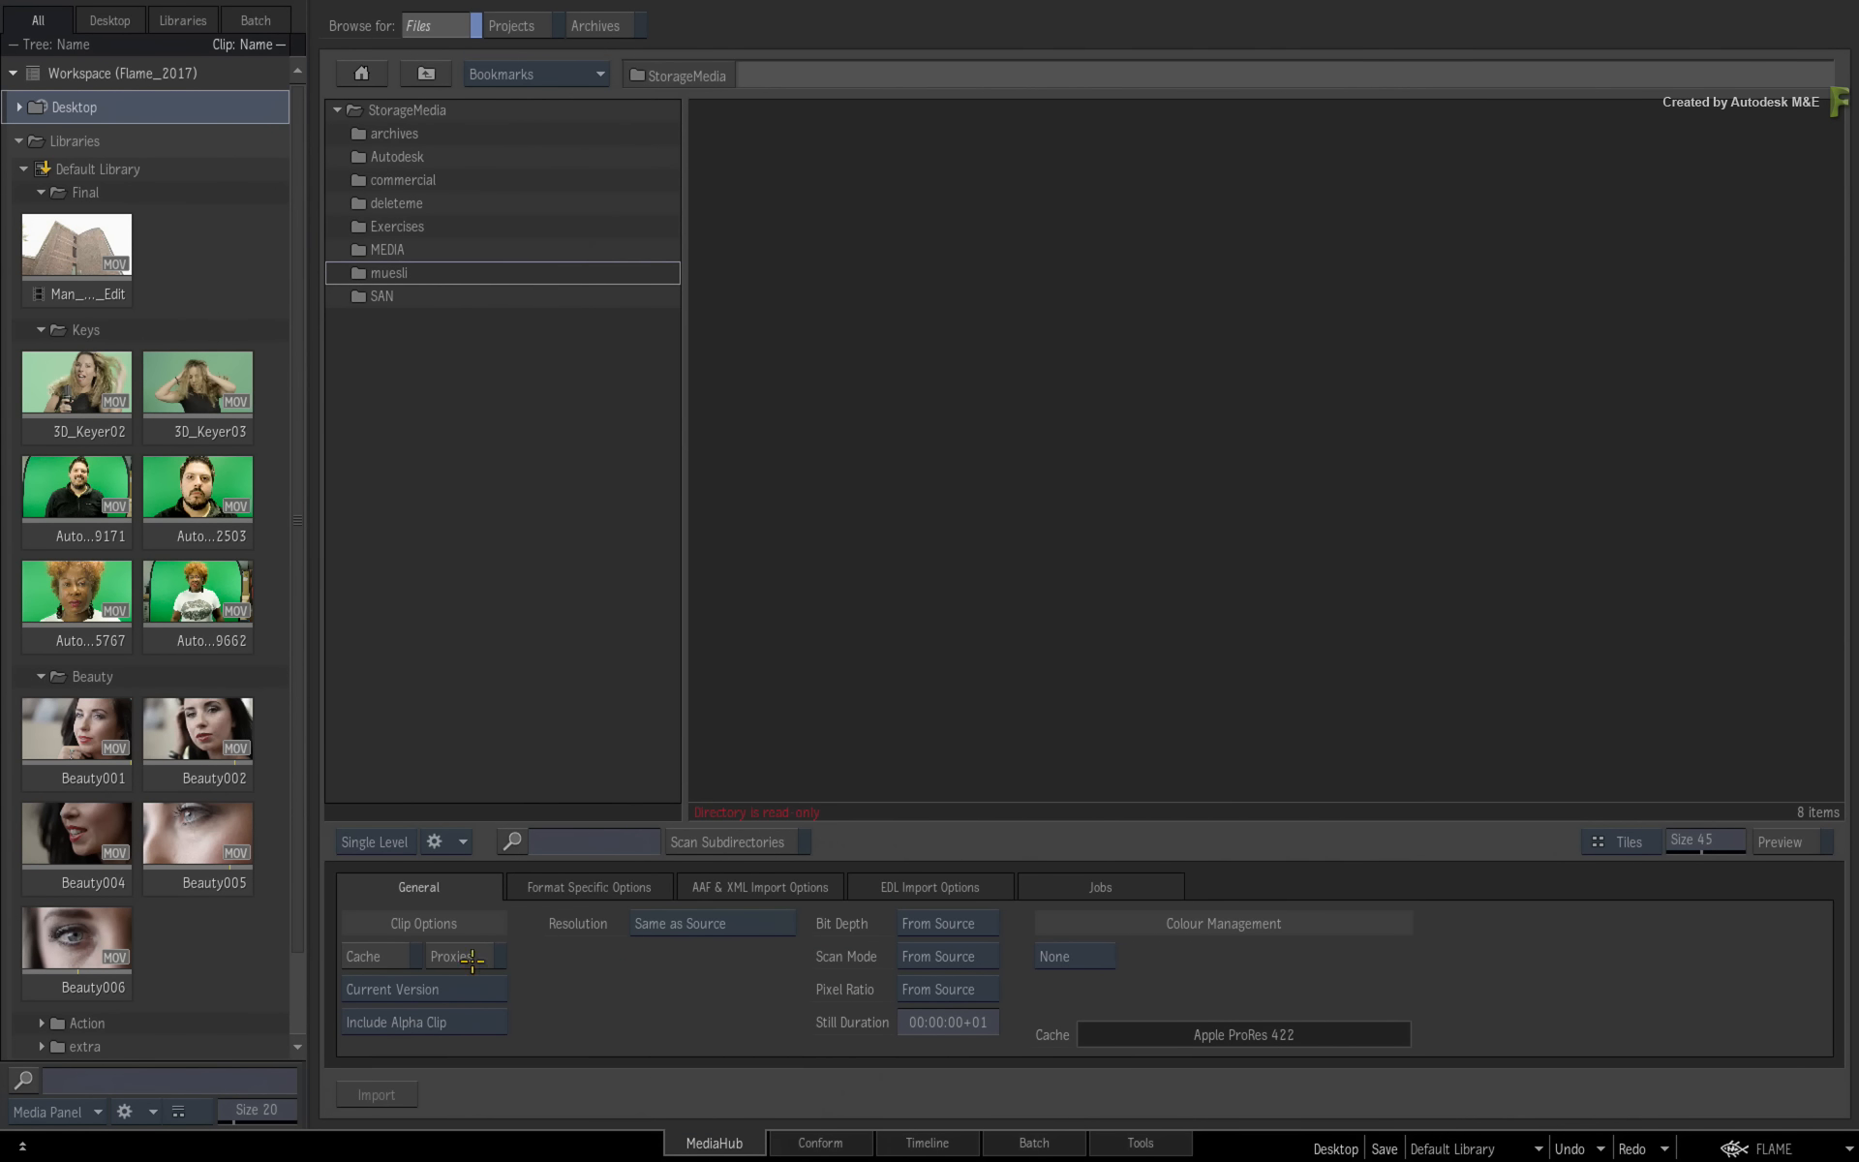
Enable the Cache and Proxies clip options, and turn both off again
click(399, 956)
click(462, 956)
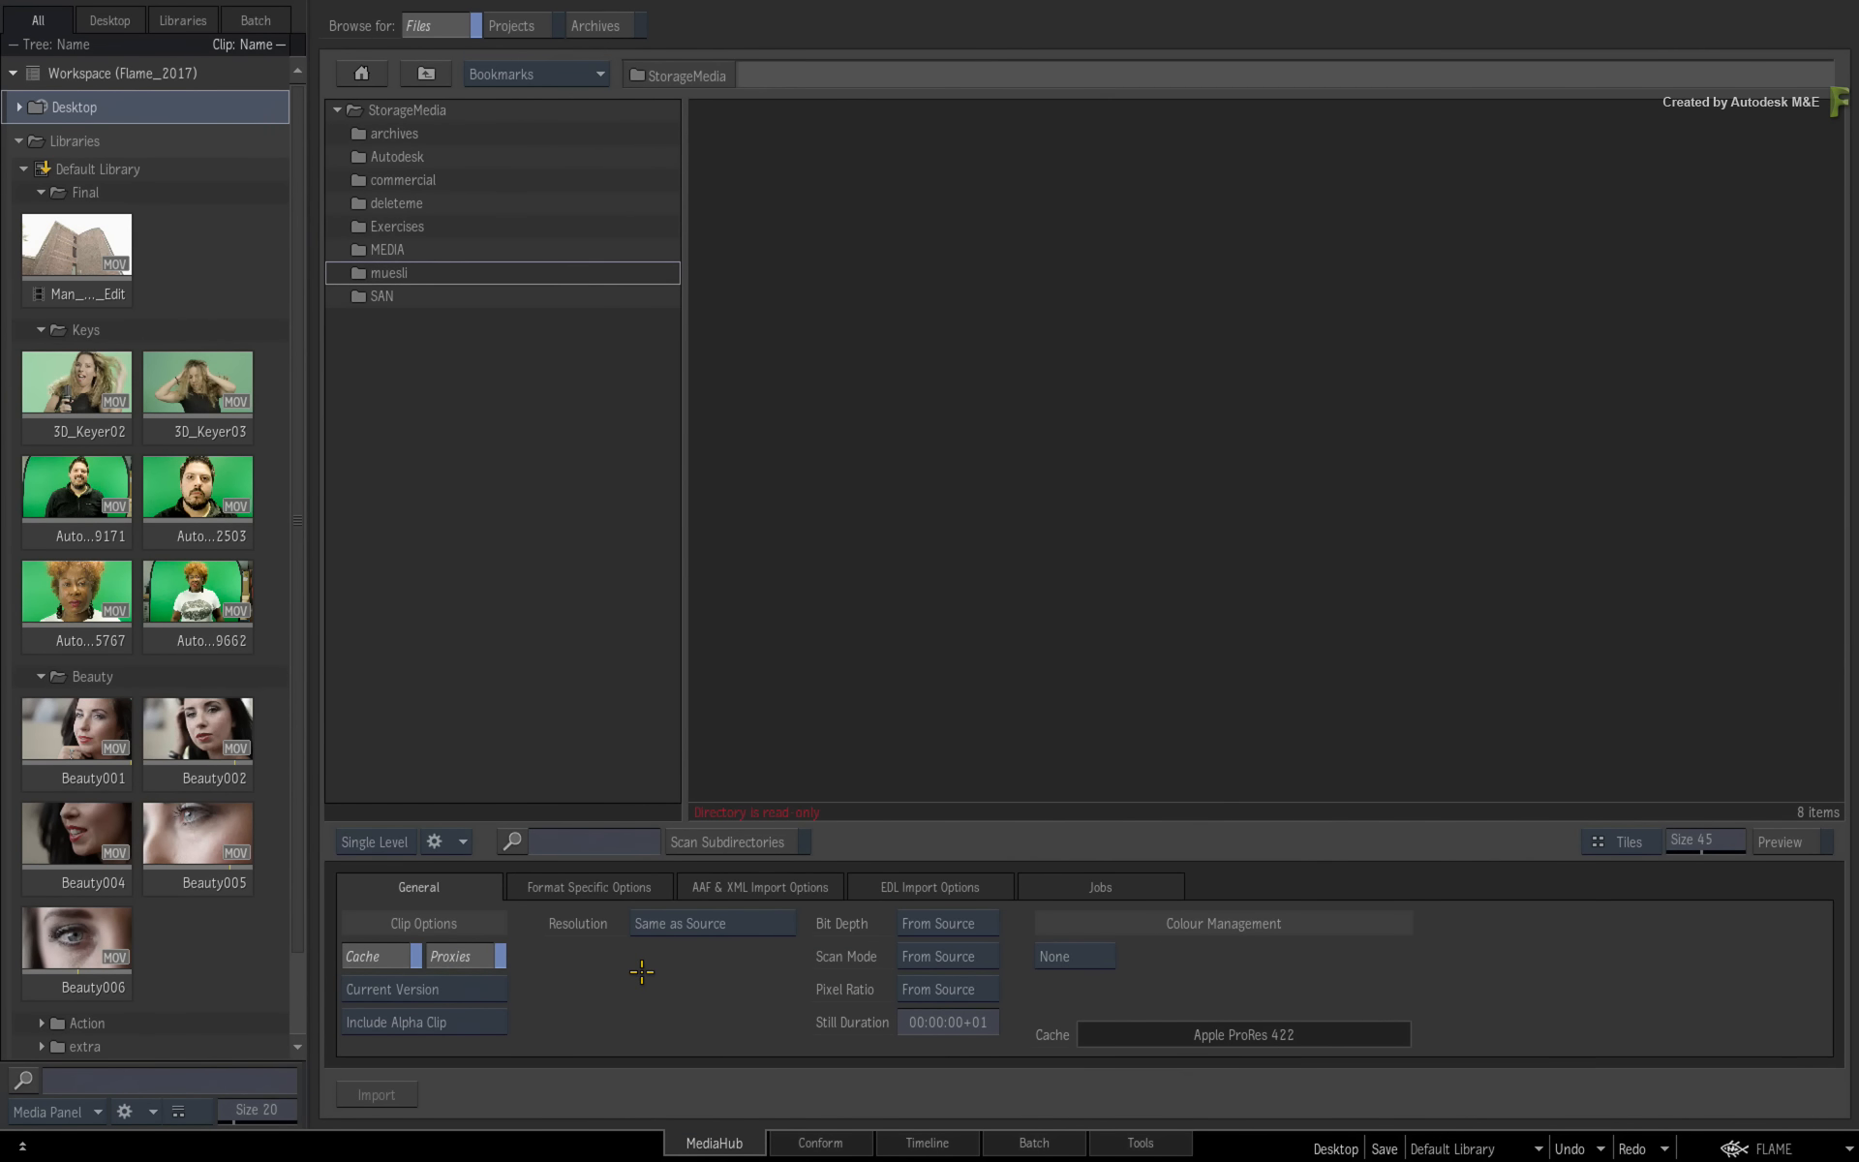
click(461, 955)
click(381, 956)
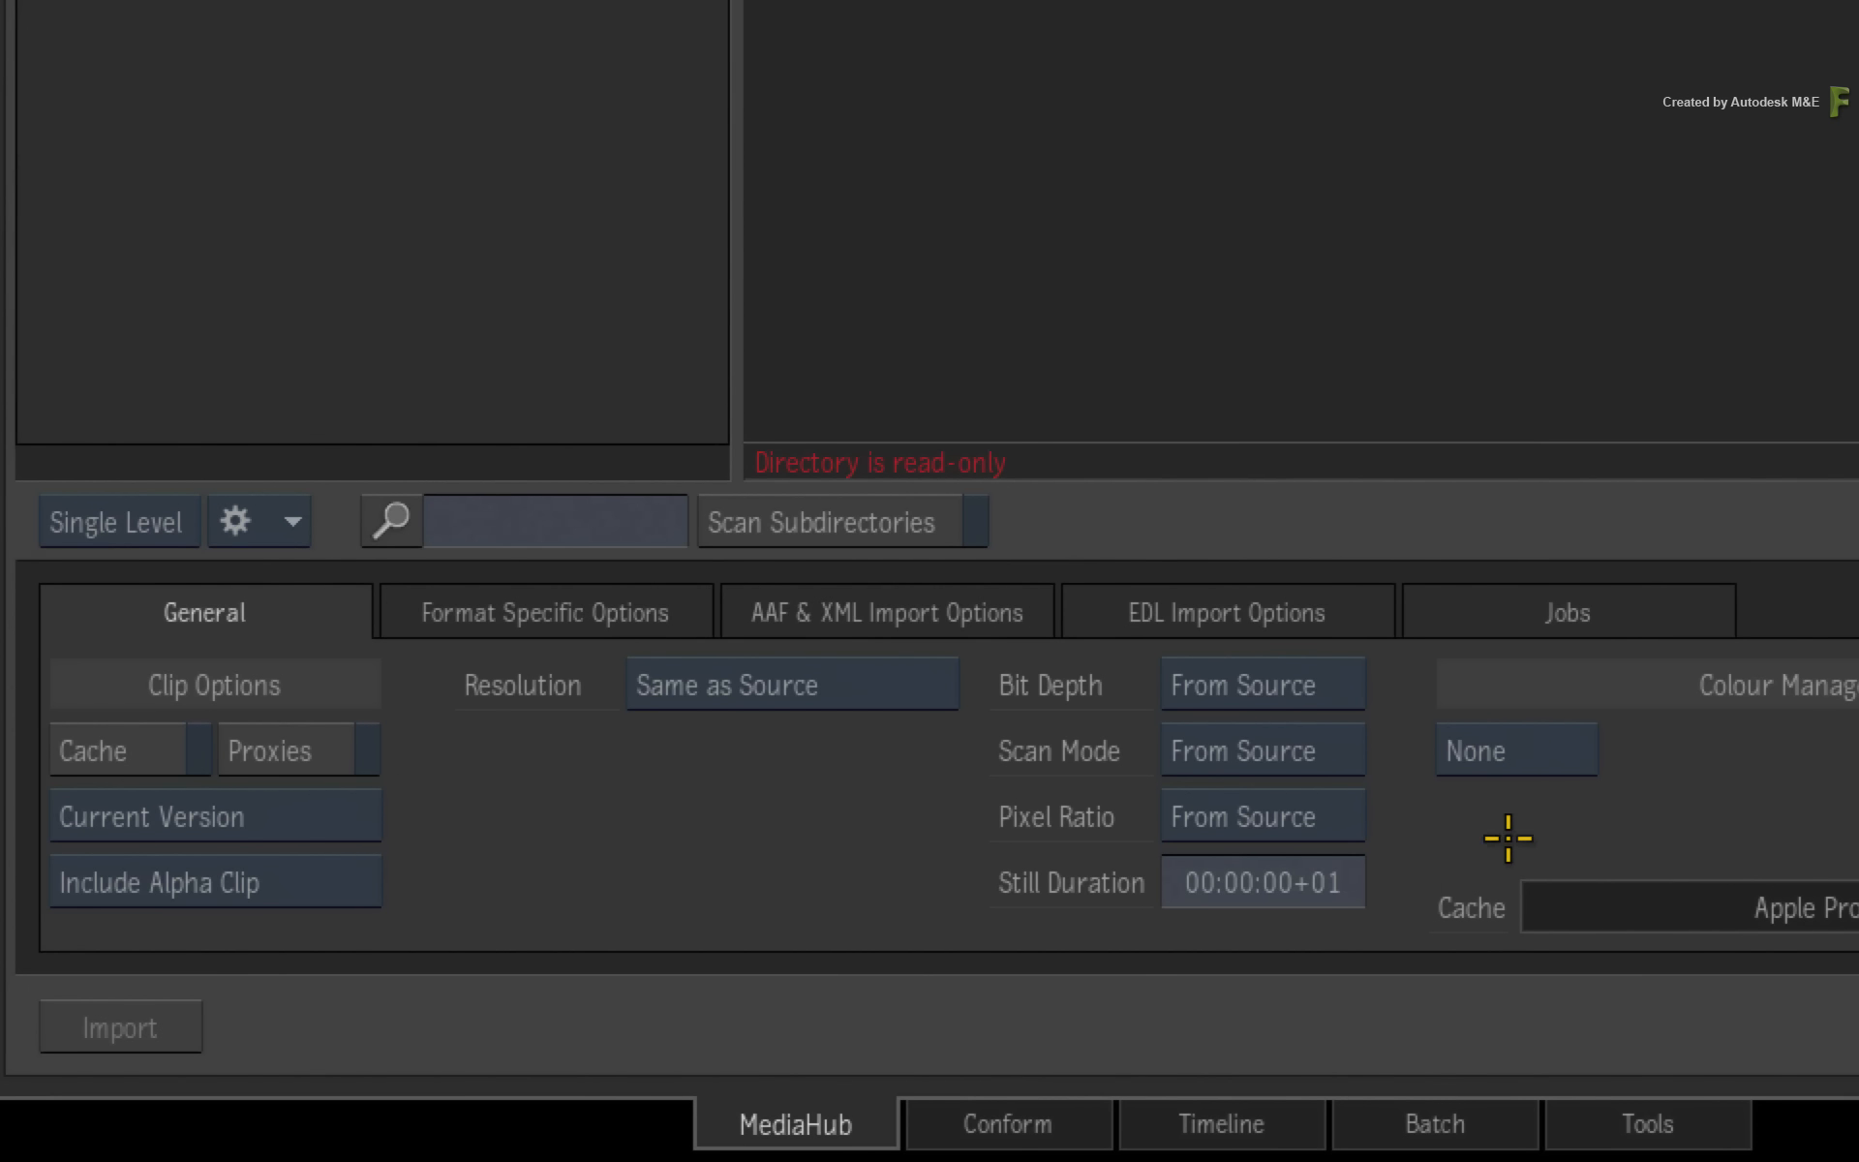
Look at the format-specific import options and return to the general options
click(407, 616)
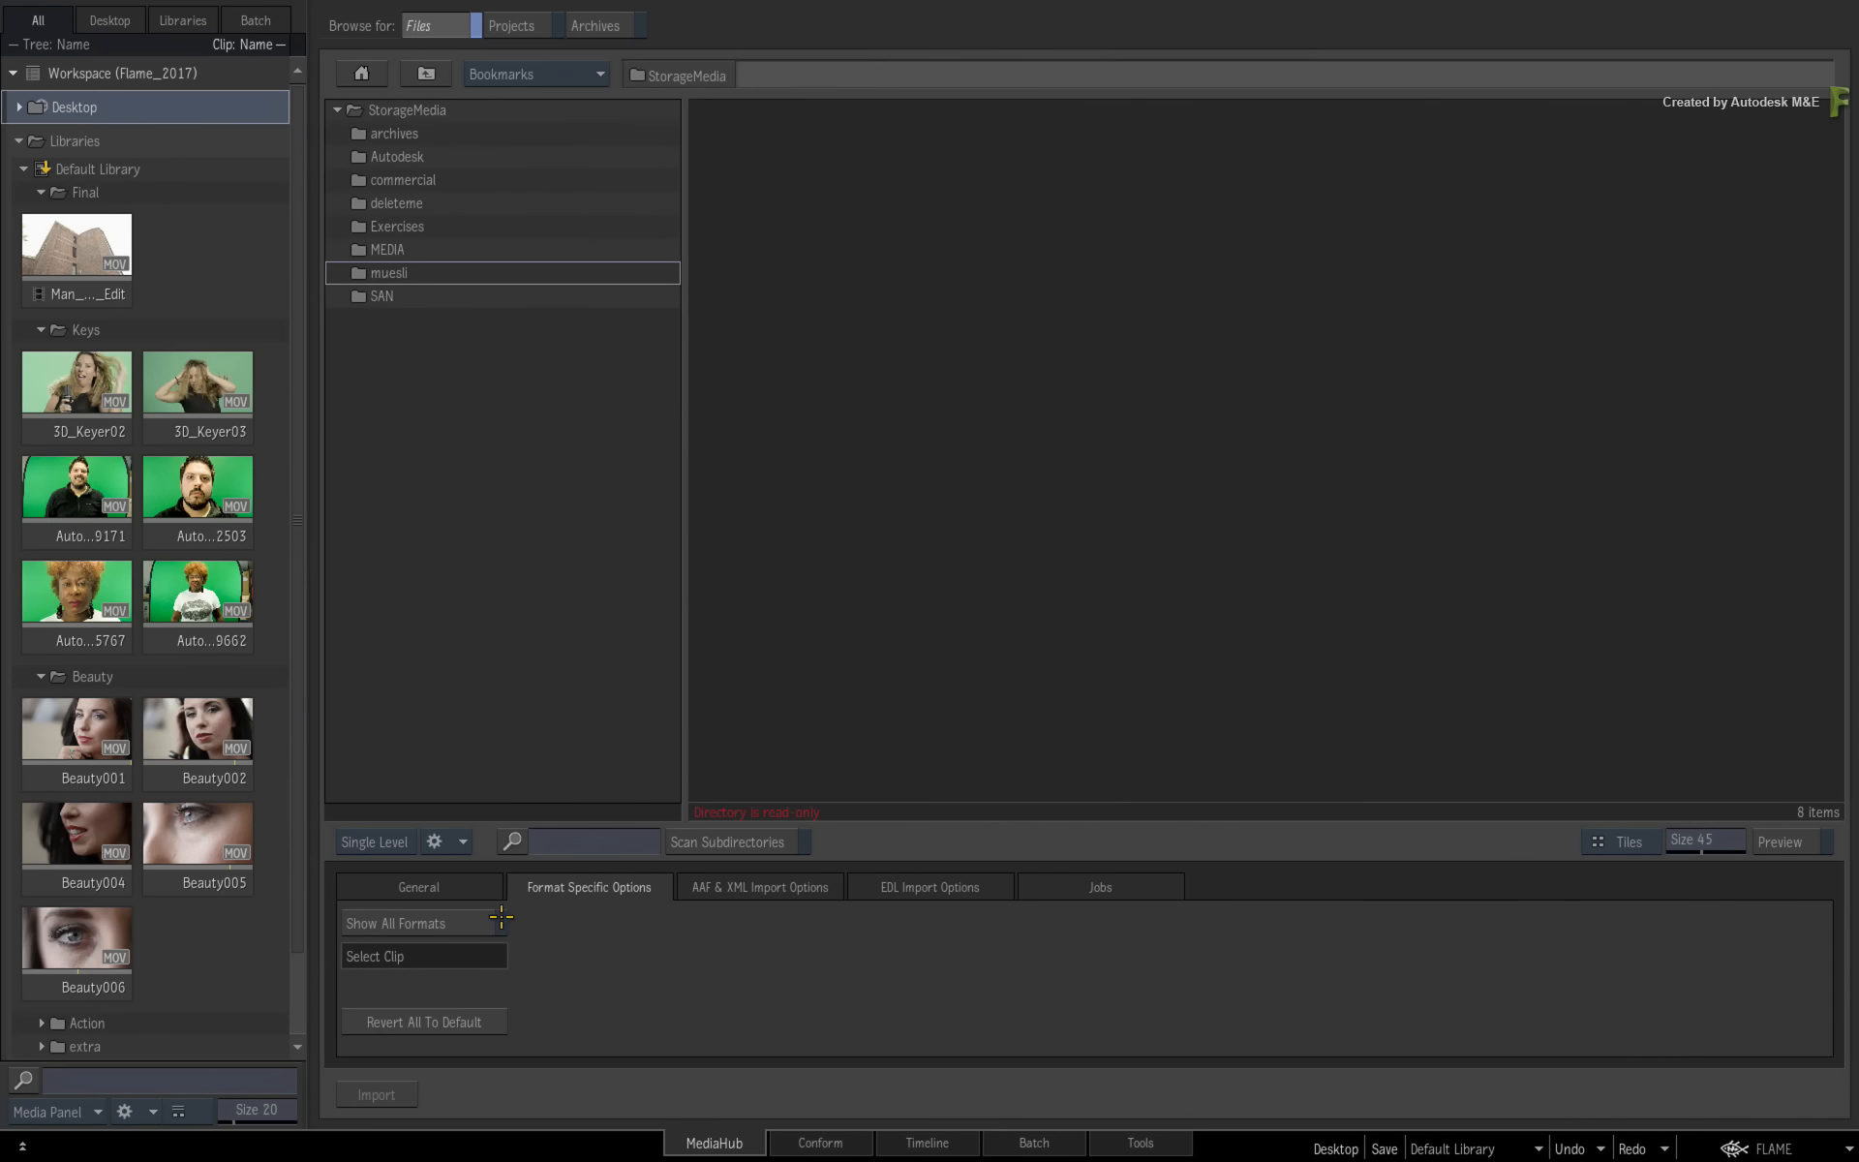
click(463, 882)
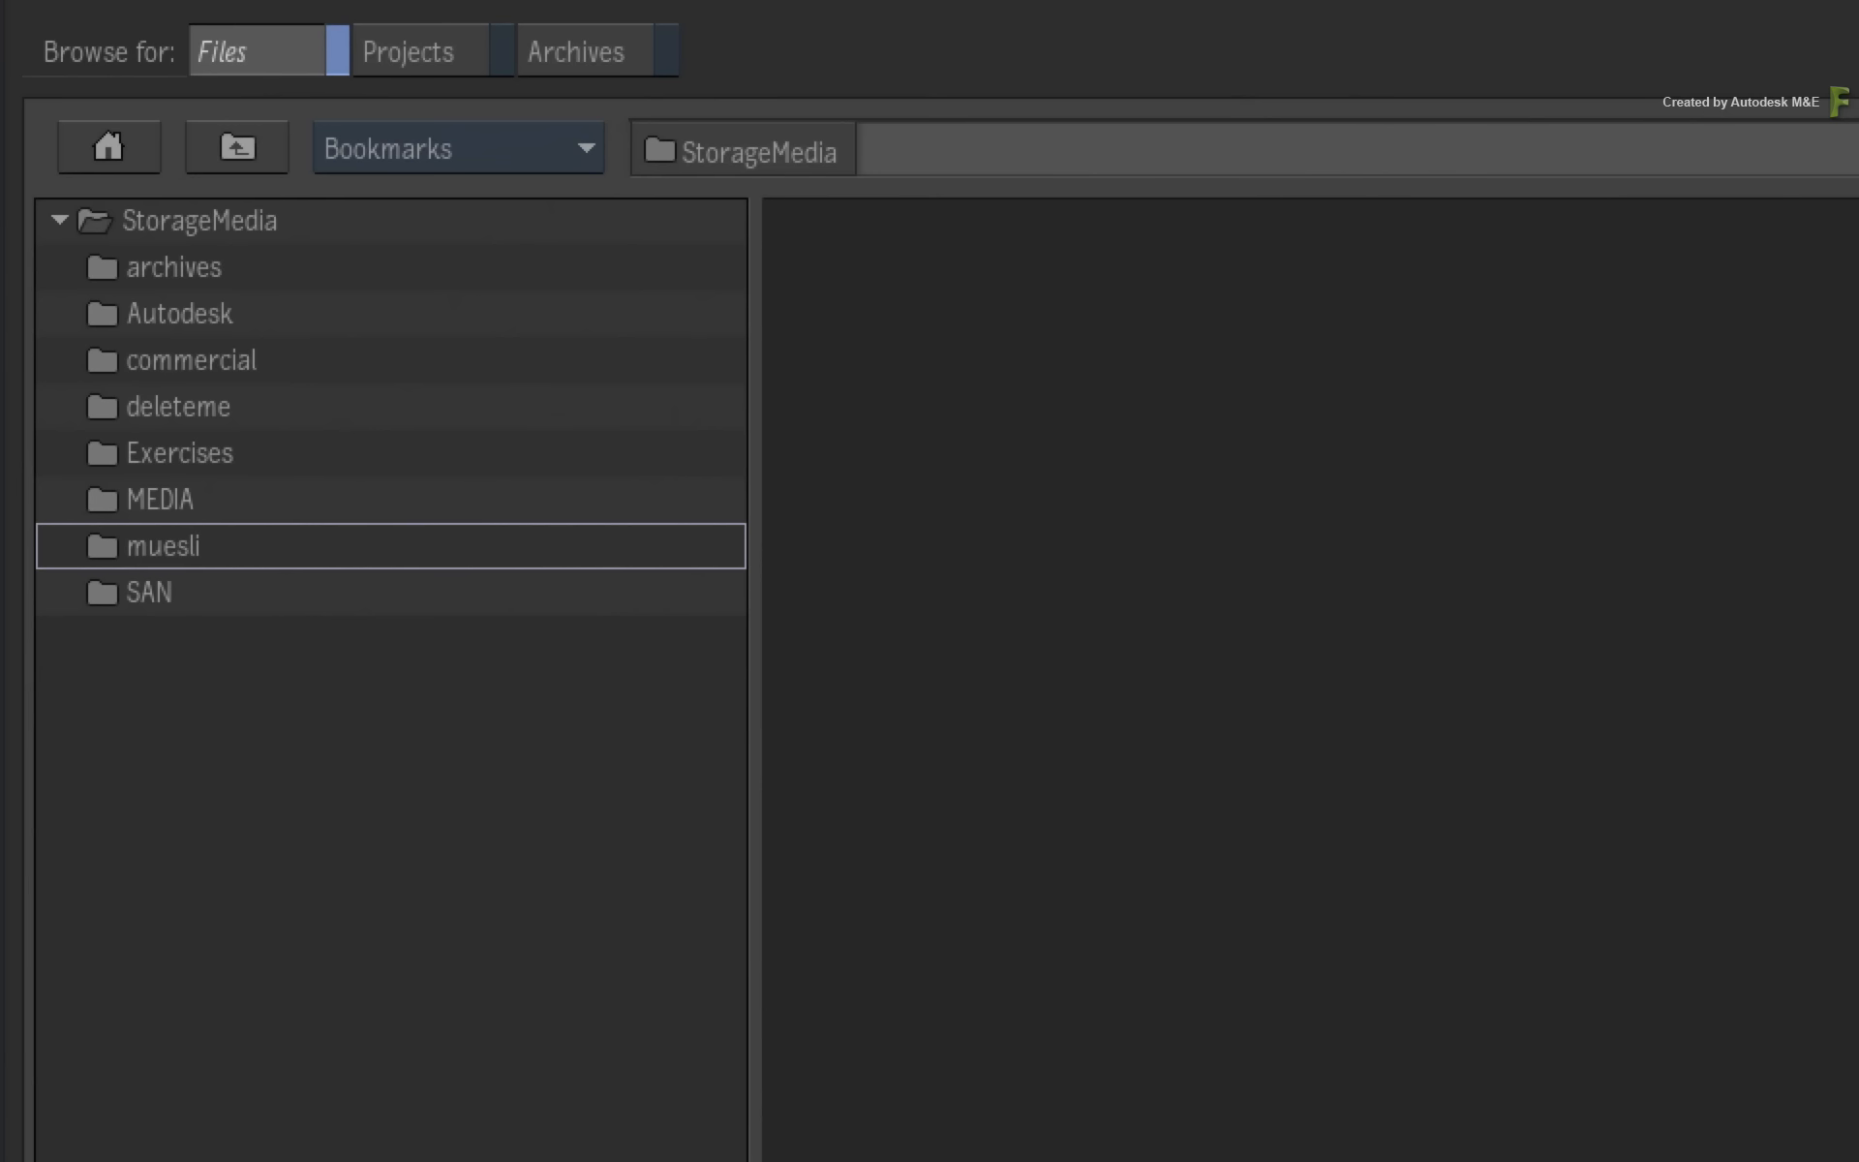
Browse through the SAN and Autodesk_Jobs folders into Project_A
double_click(311, 591)
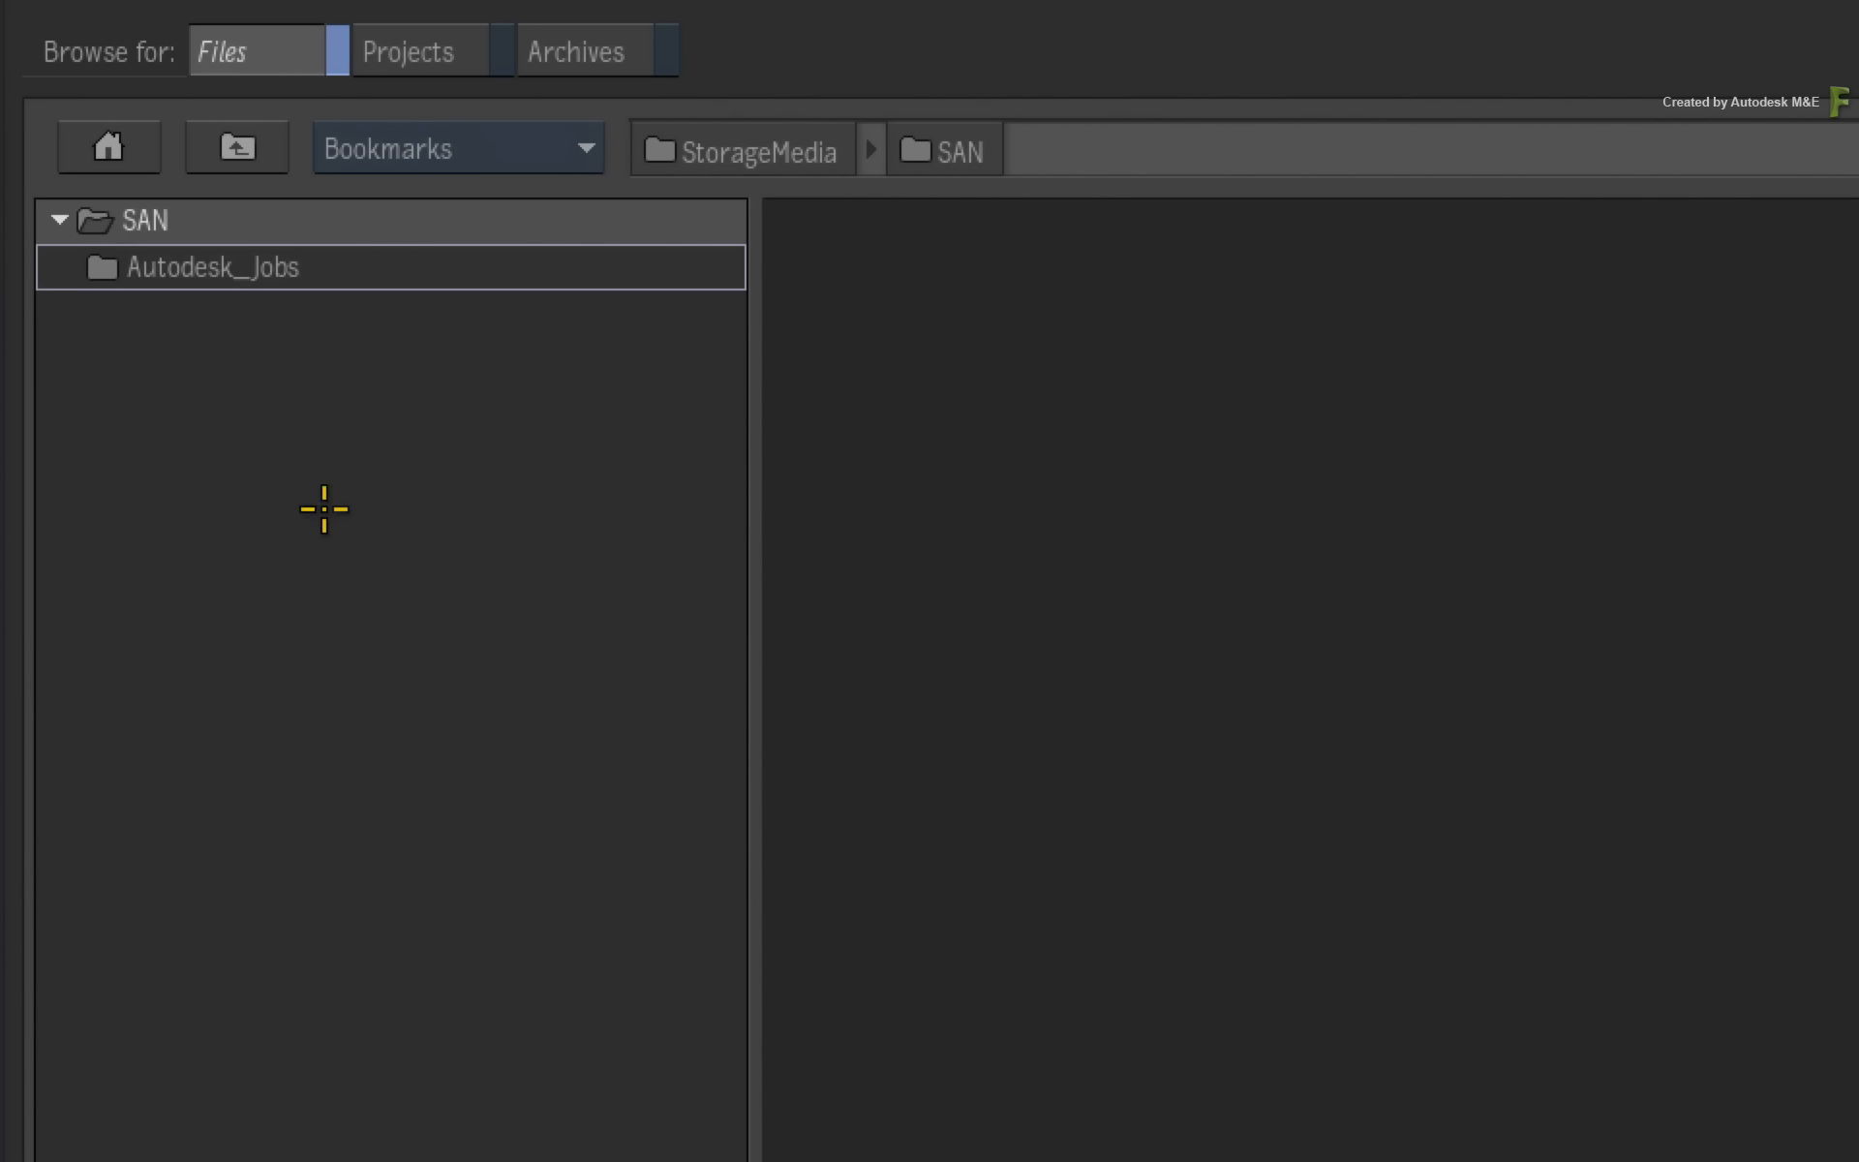
double_click(290, 266)
double_click(352, 254)
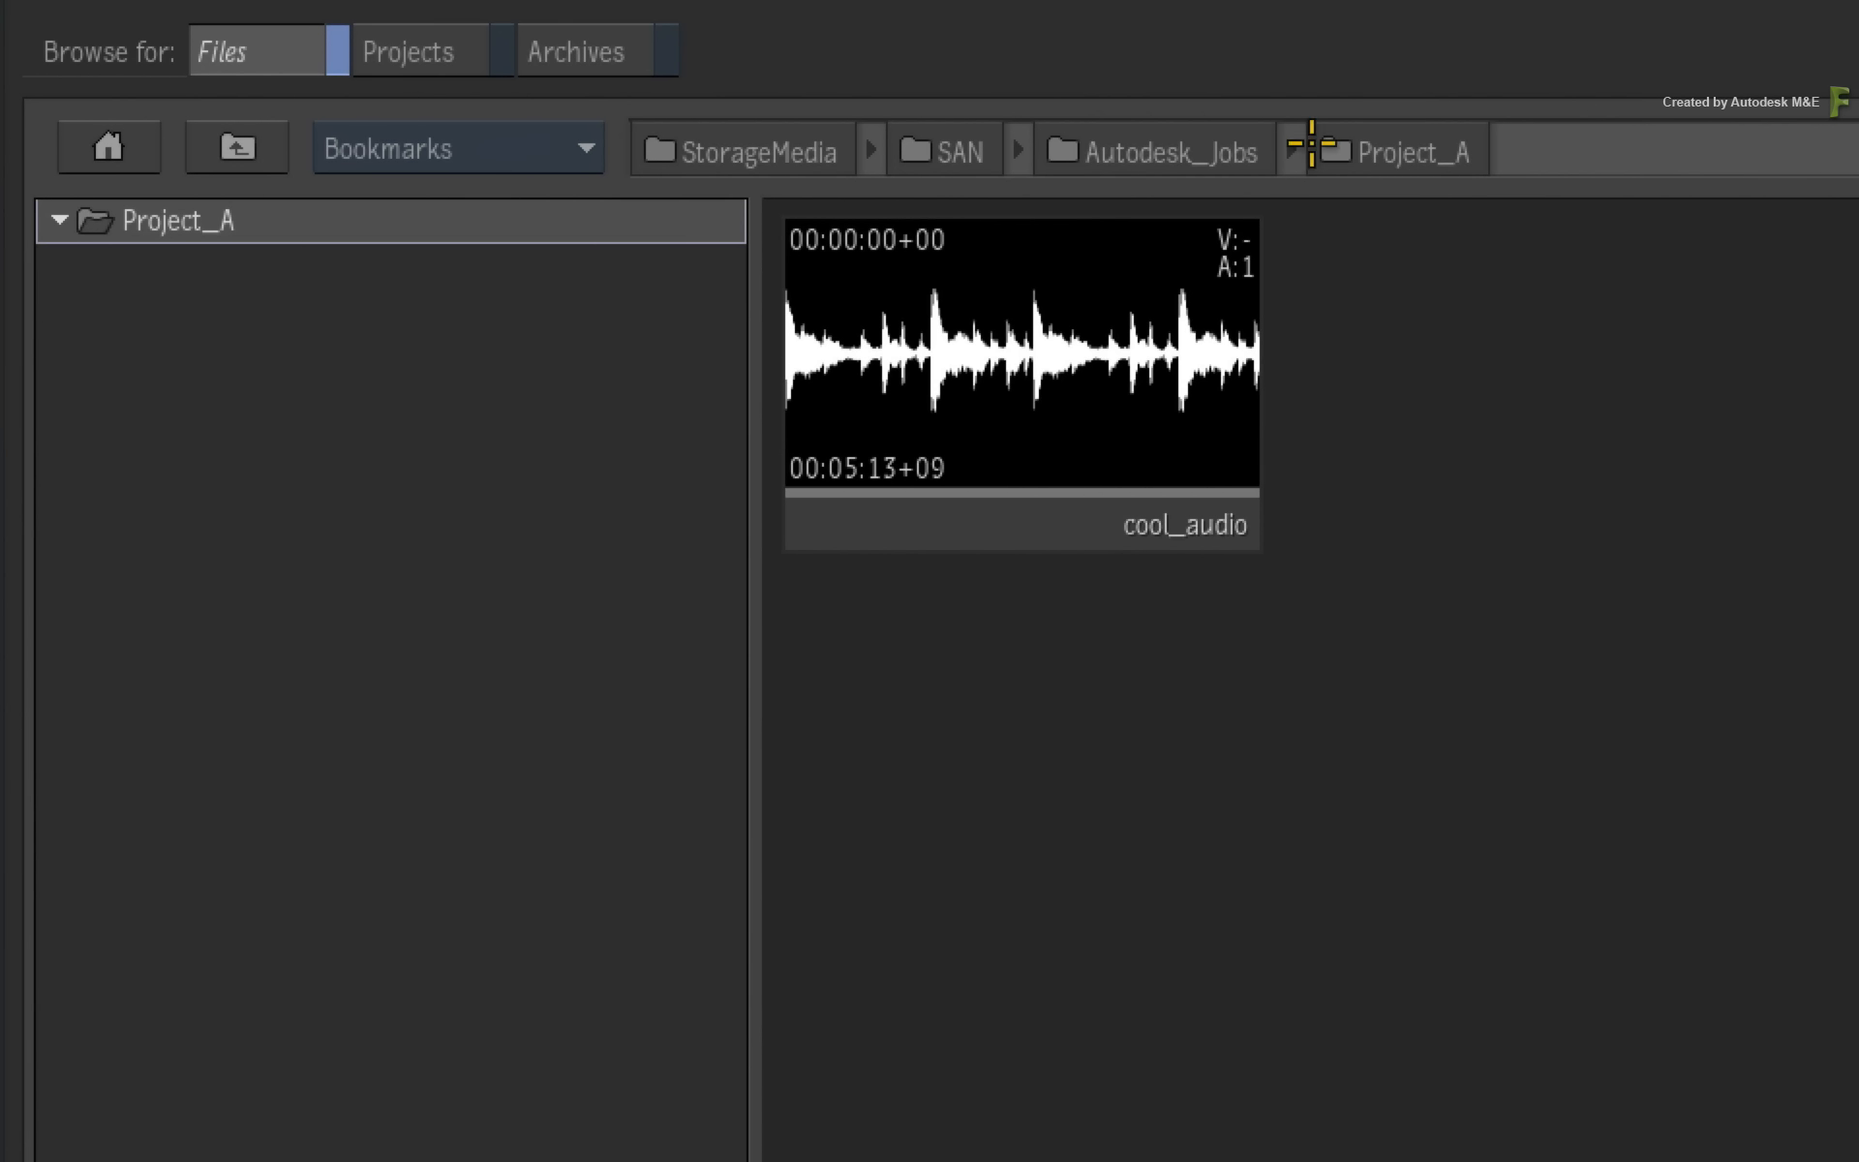
Go back up three folder levels from Project_A to StorageMedia
click(248, 145)
click(248, 145)
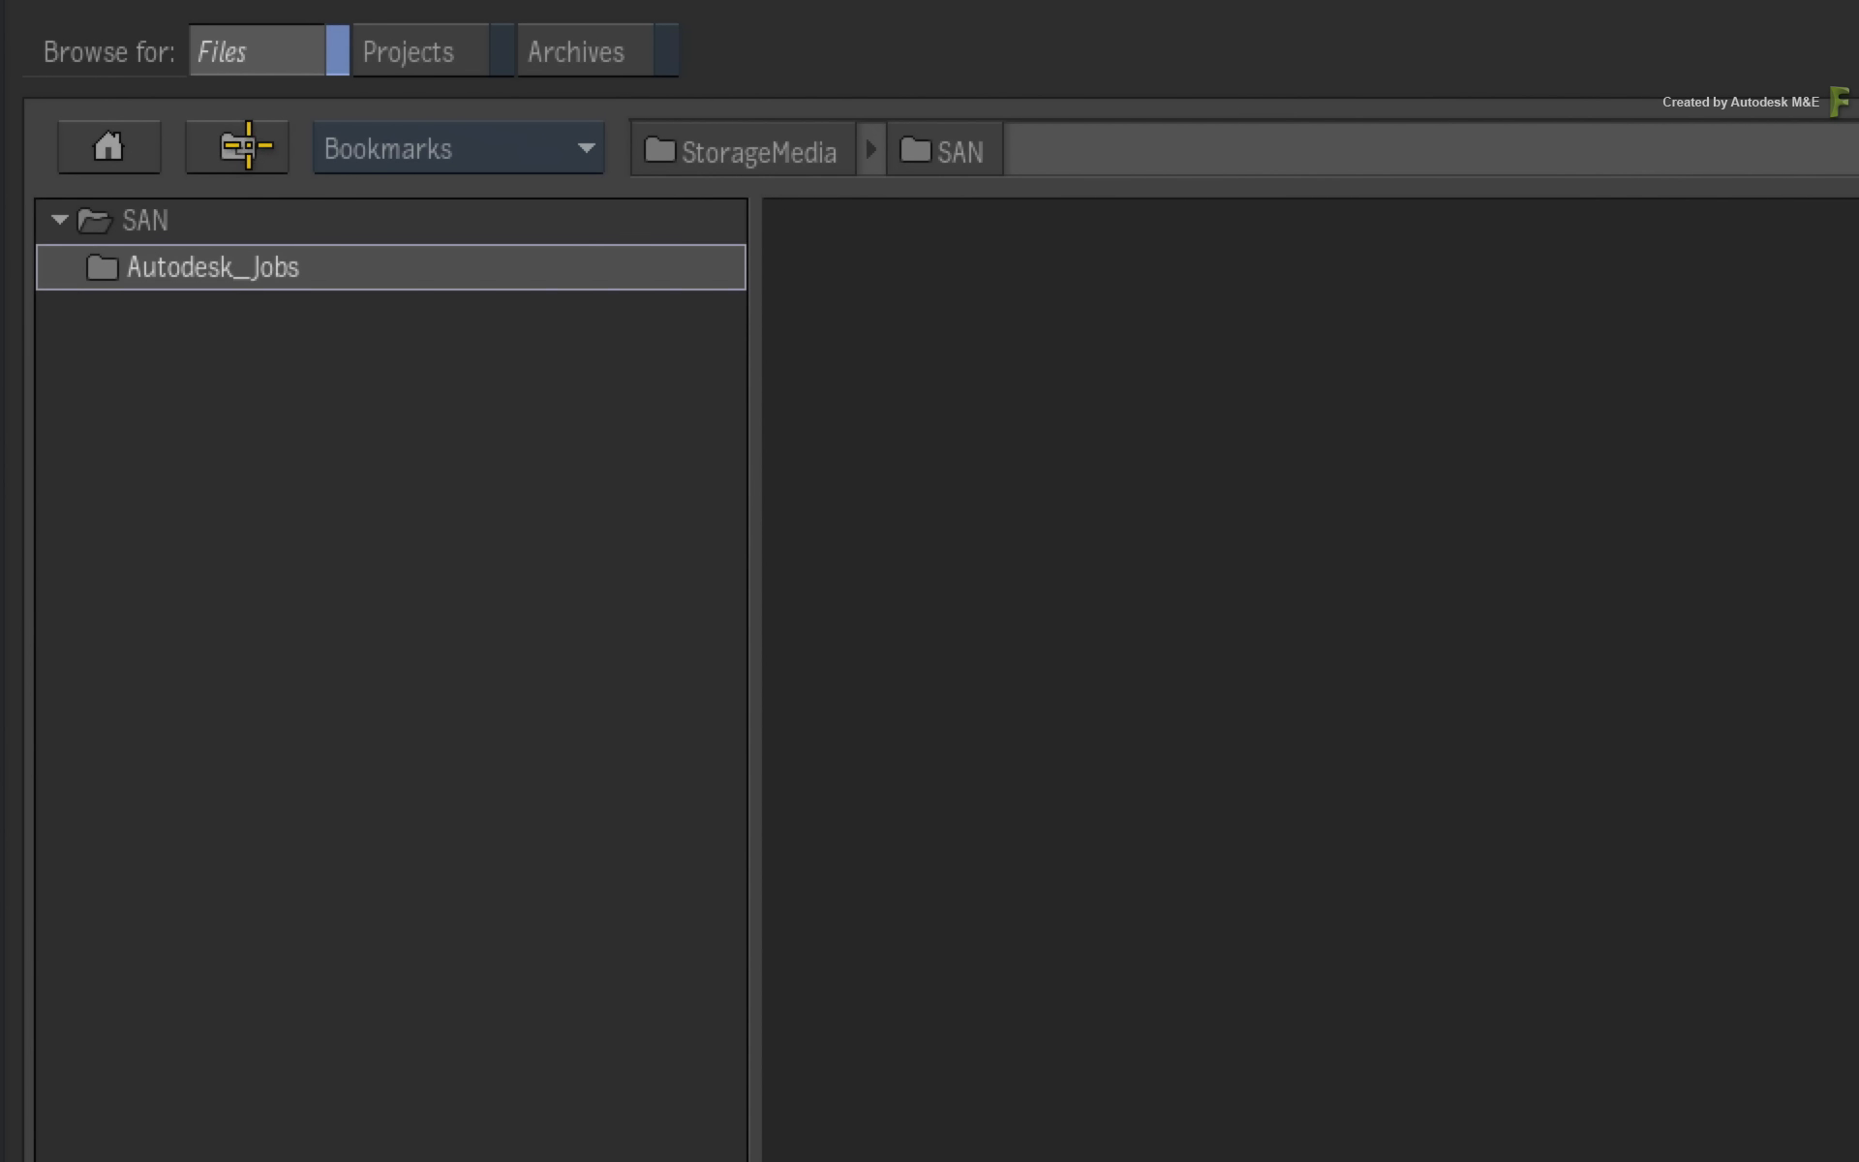
click(248, 145)
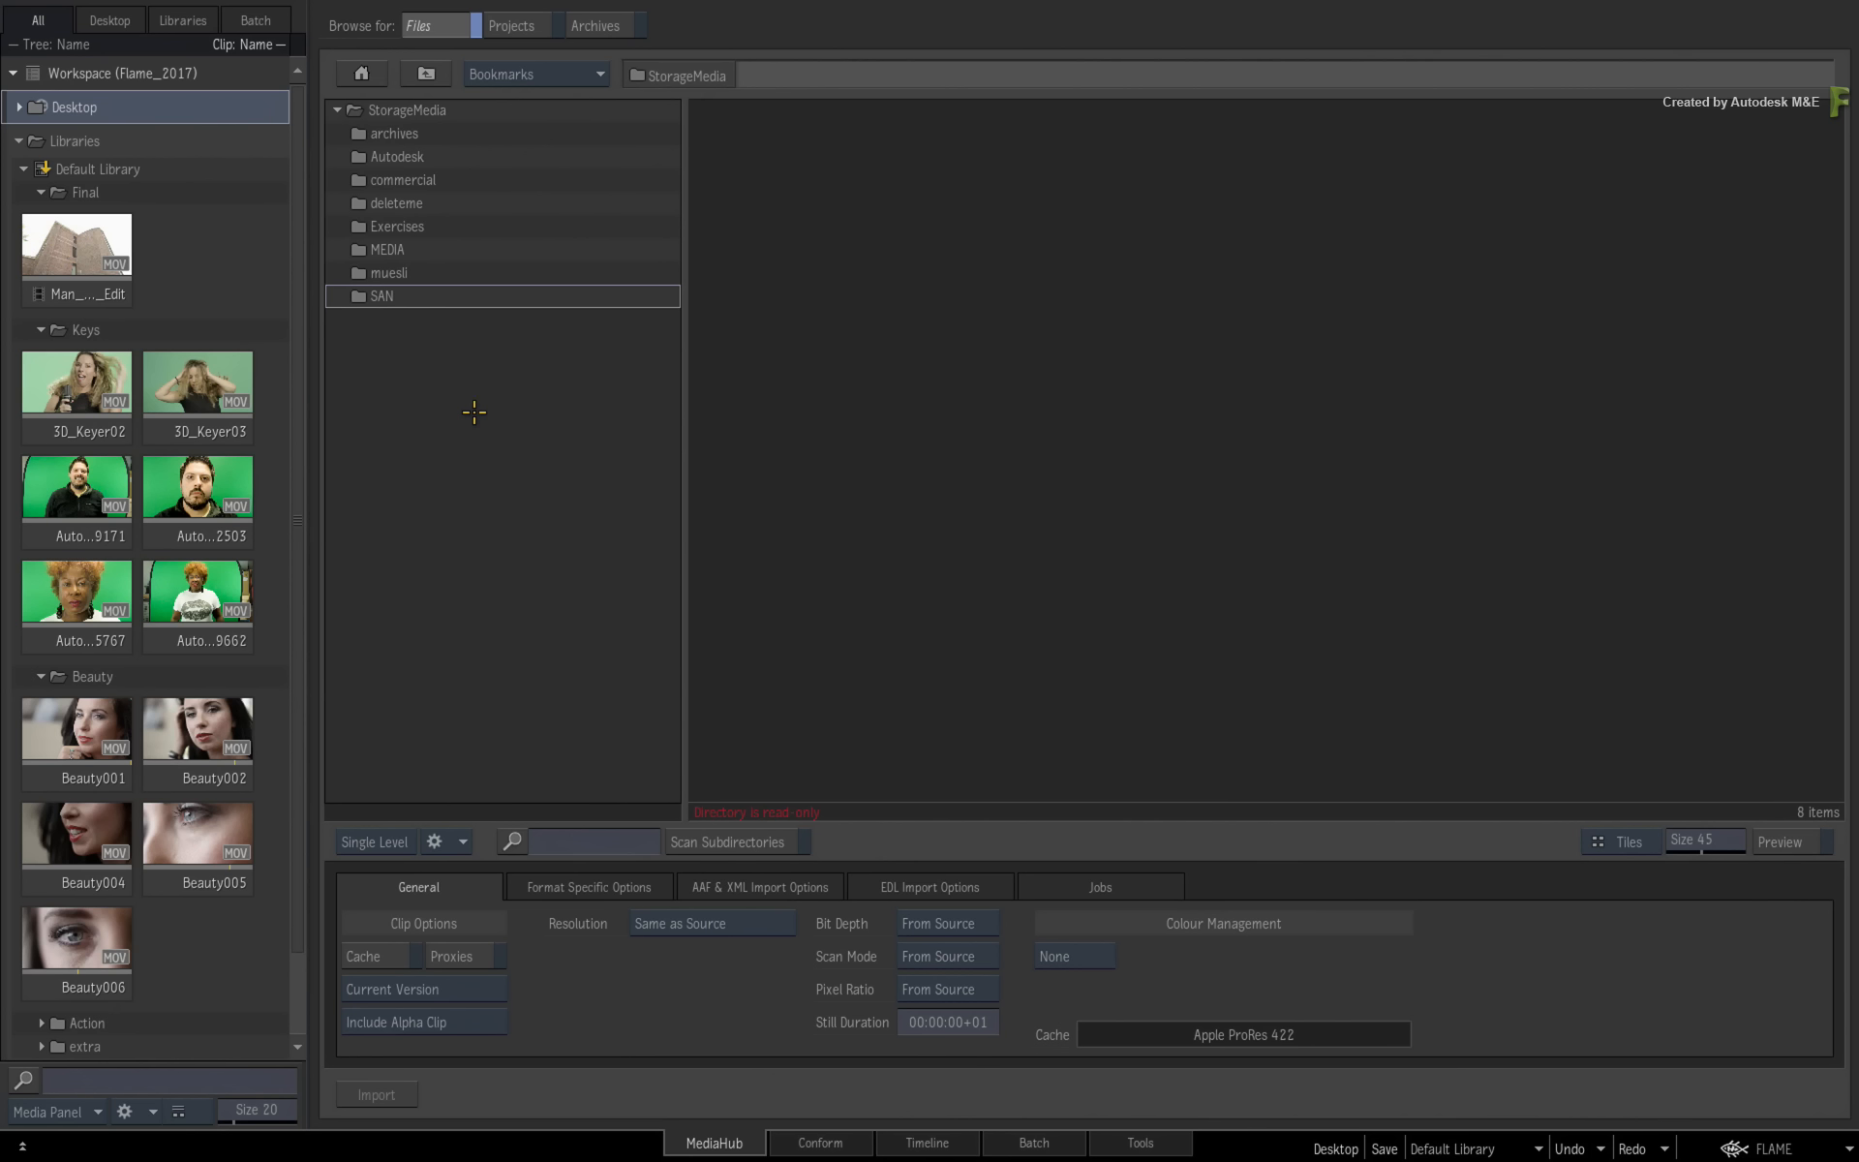
Go to the folder path /mnt/StorageMedia/SAN/Autodesk_Jobs/ and open its Project_A folder
click(695, 75)
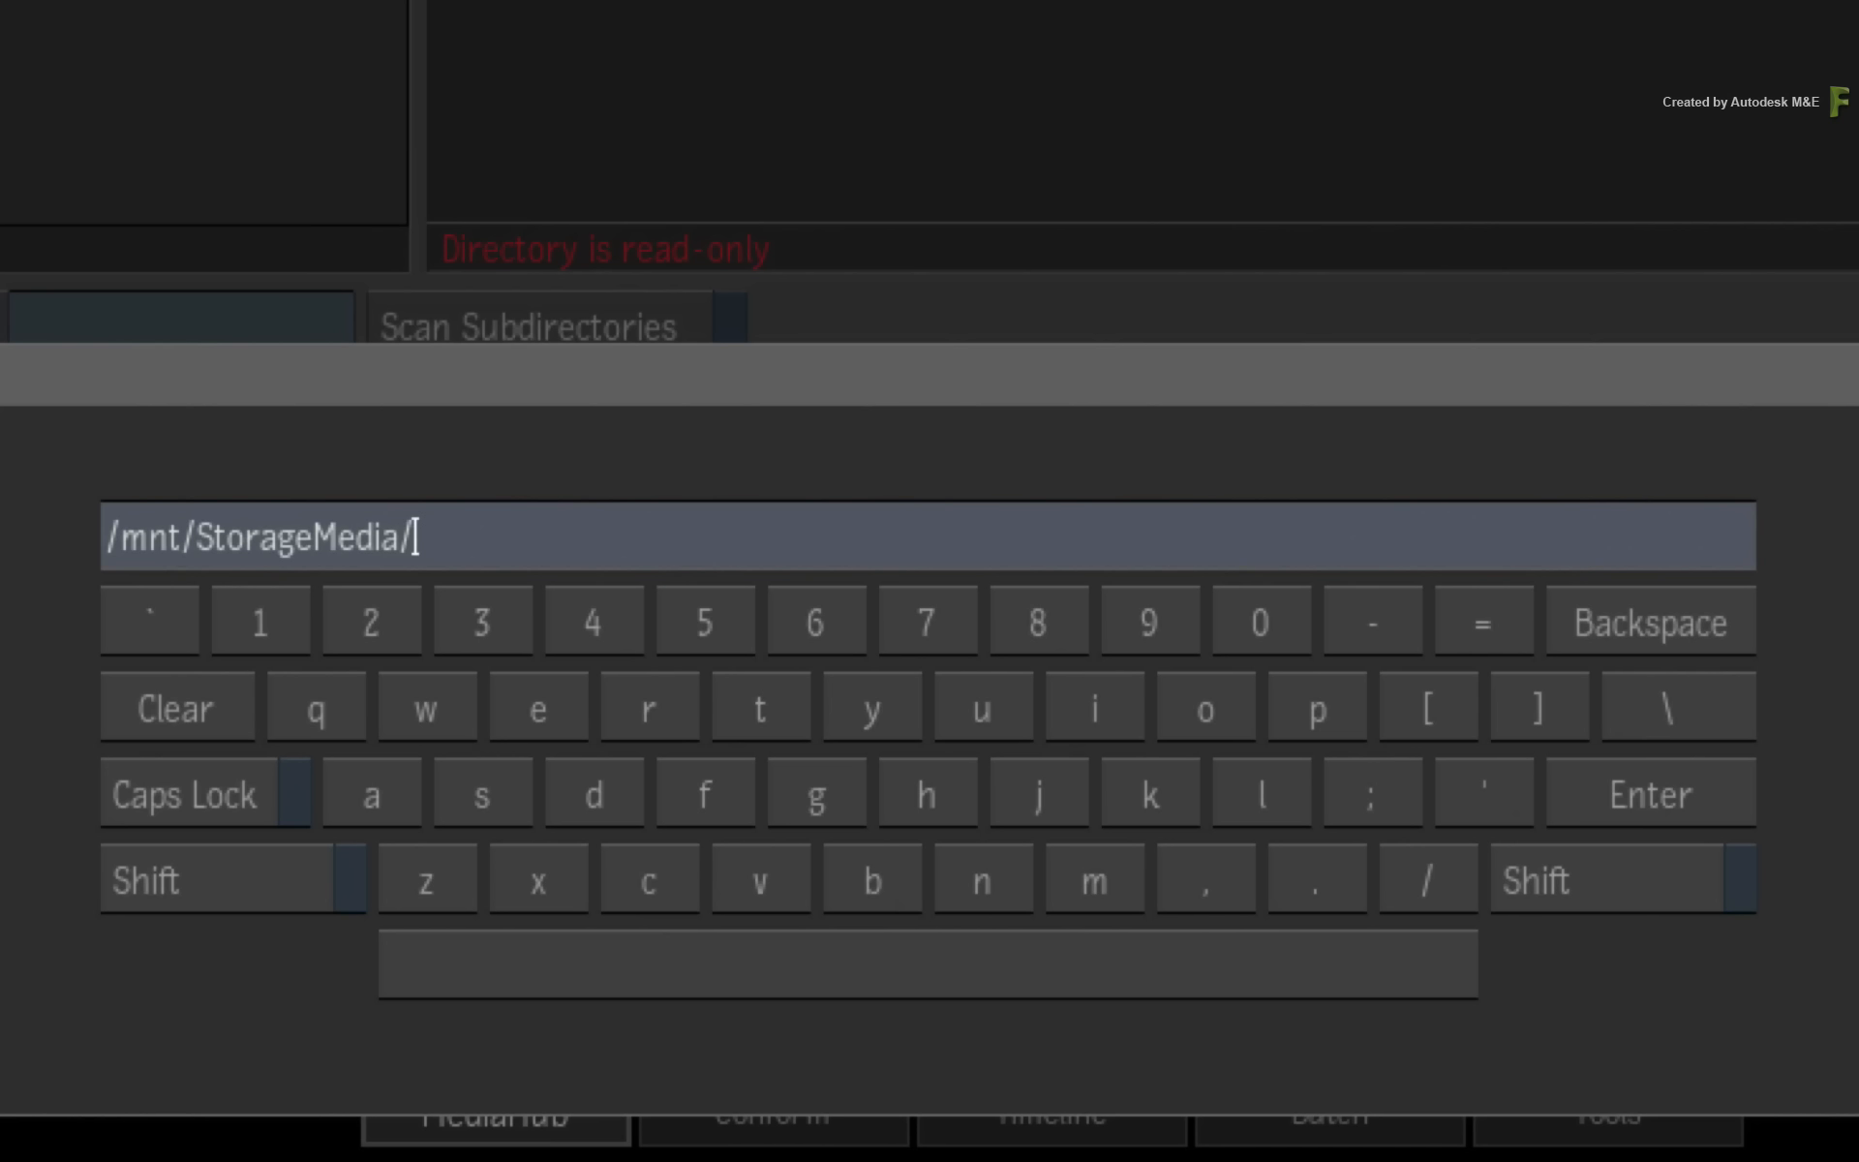
text(SAN/Autodesk)
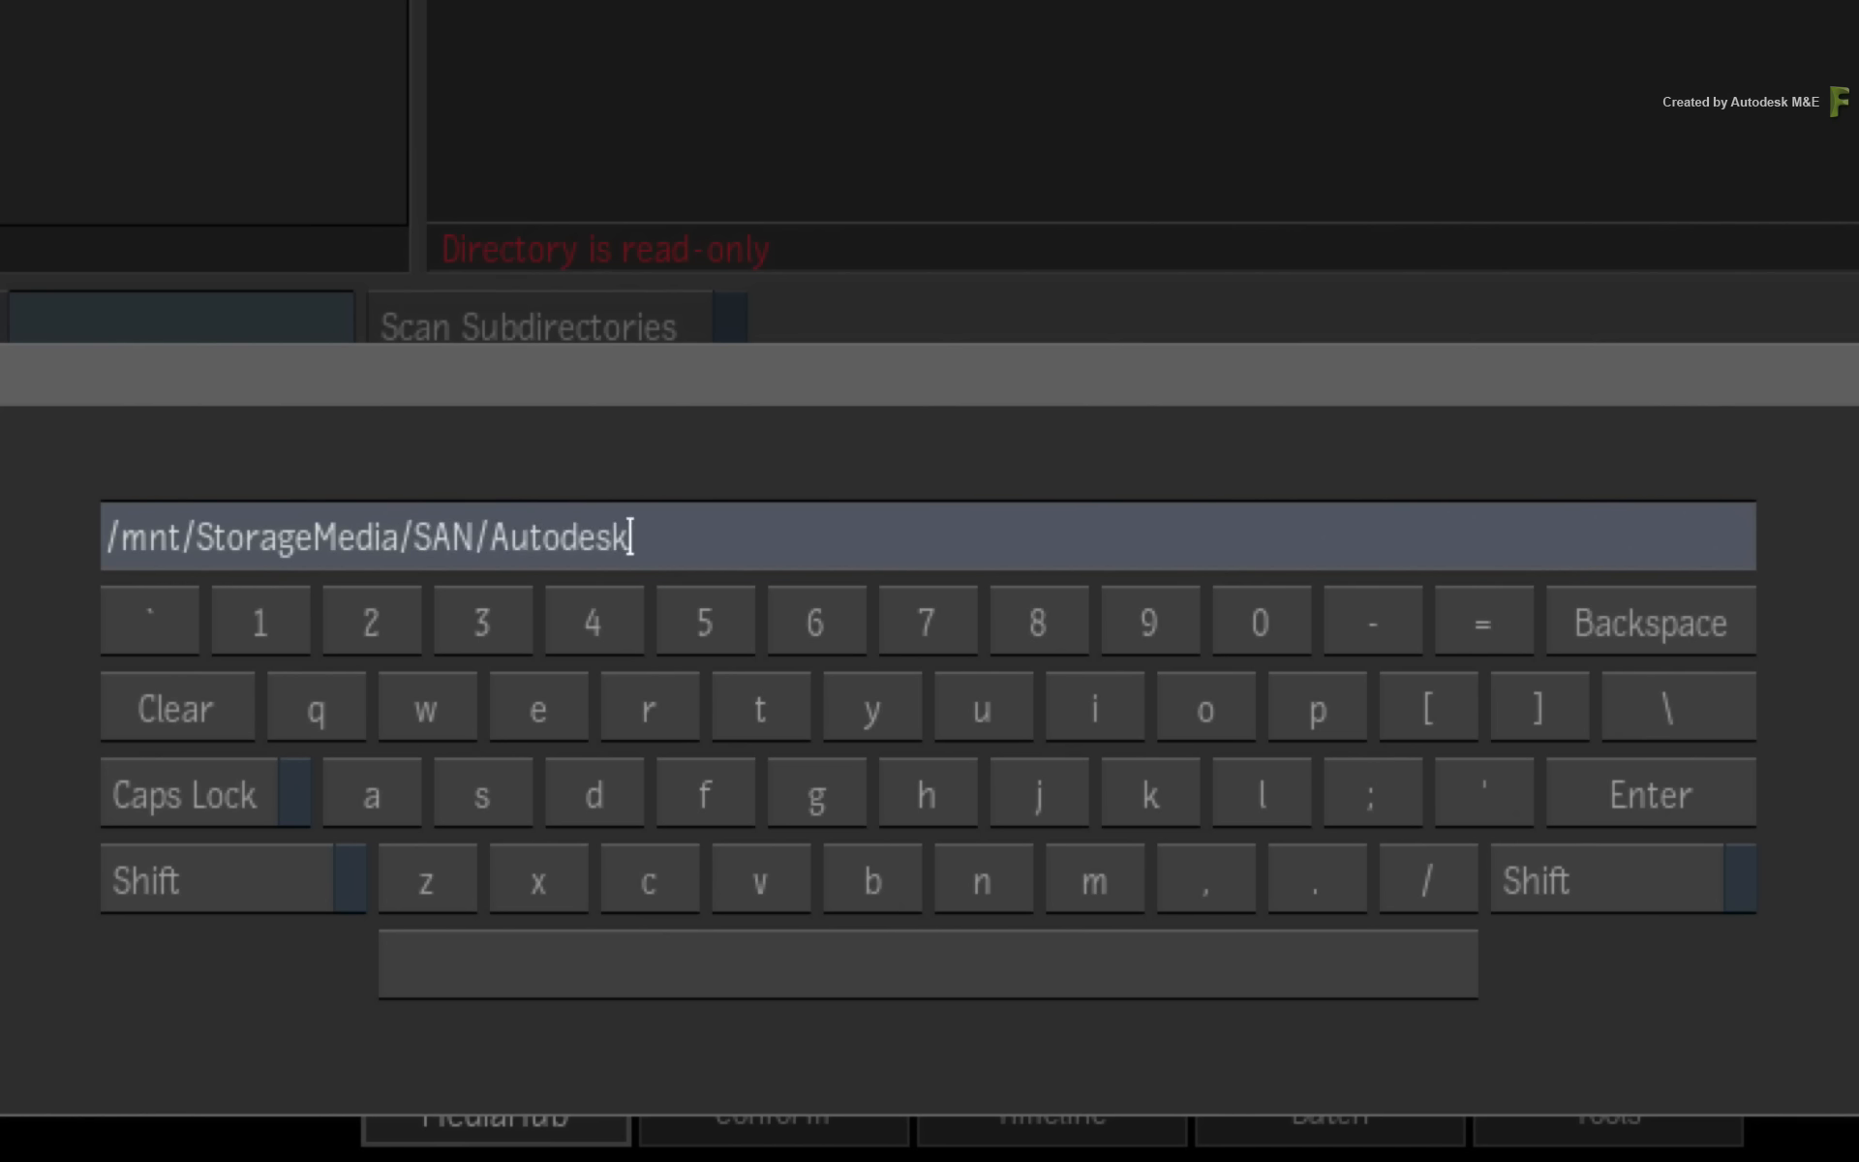
text(_Jobs/)
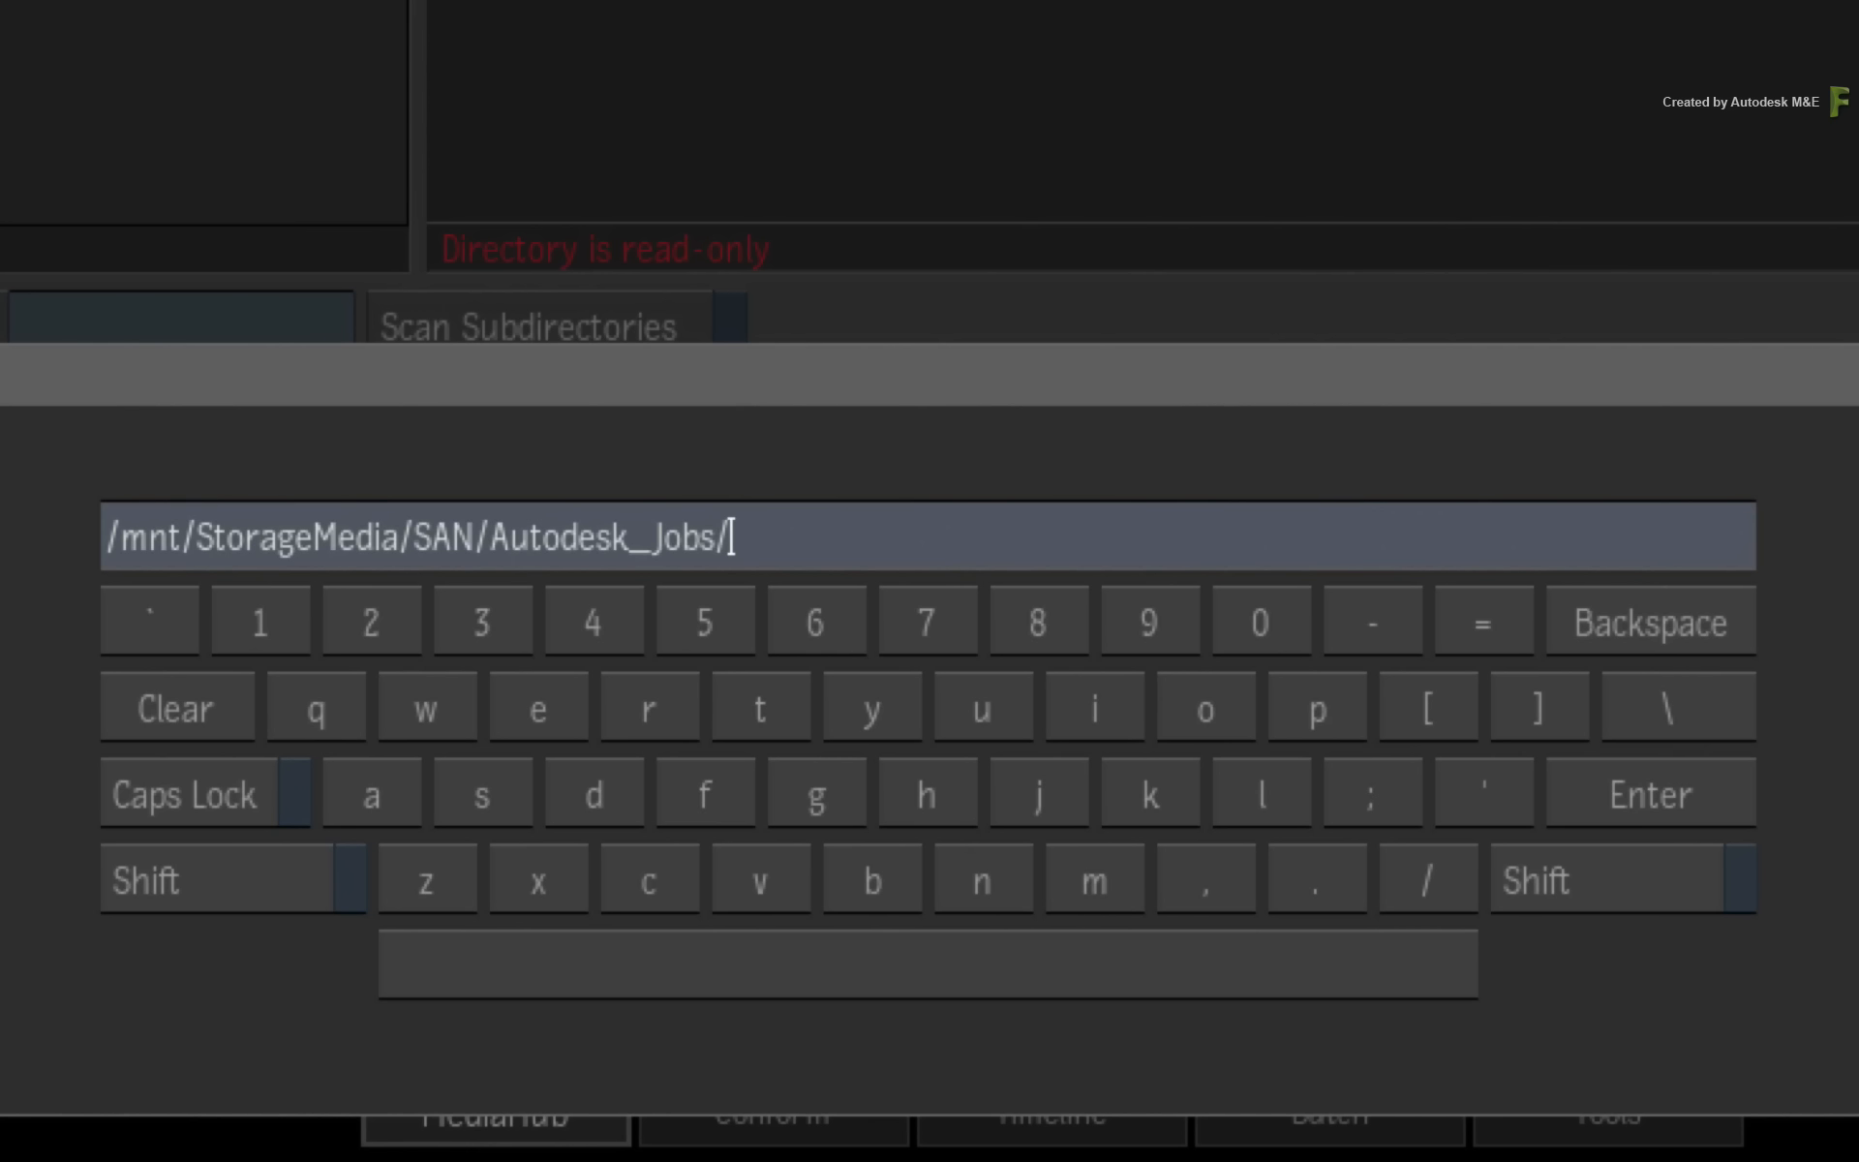
text(Prject_A)
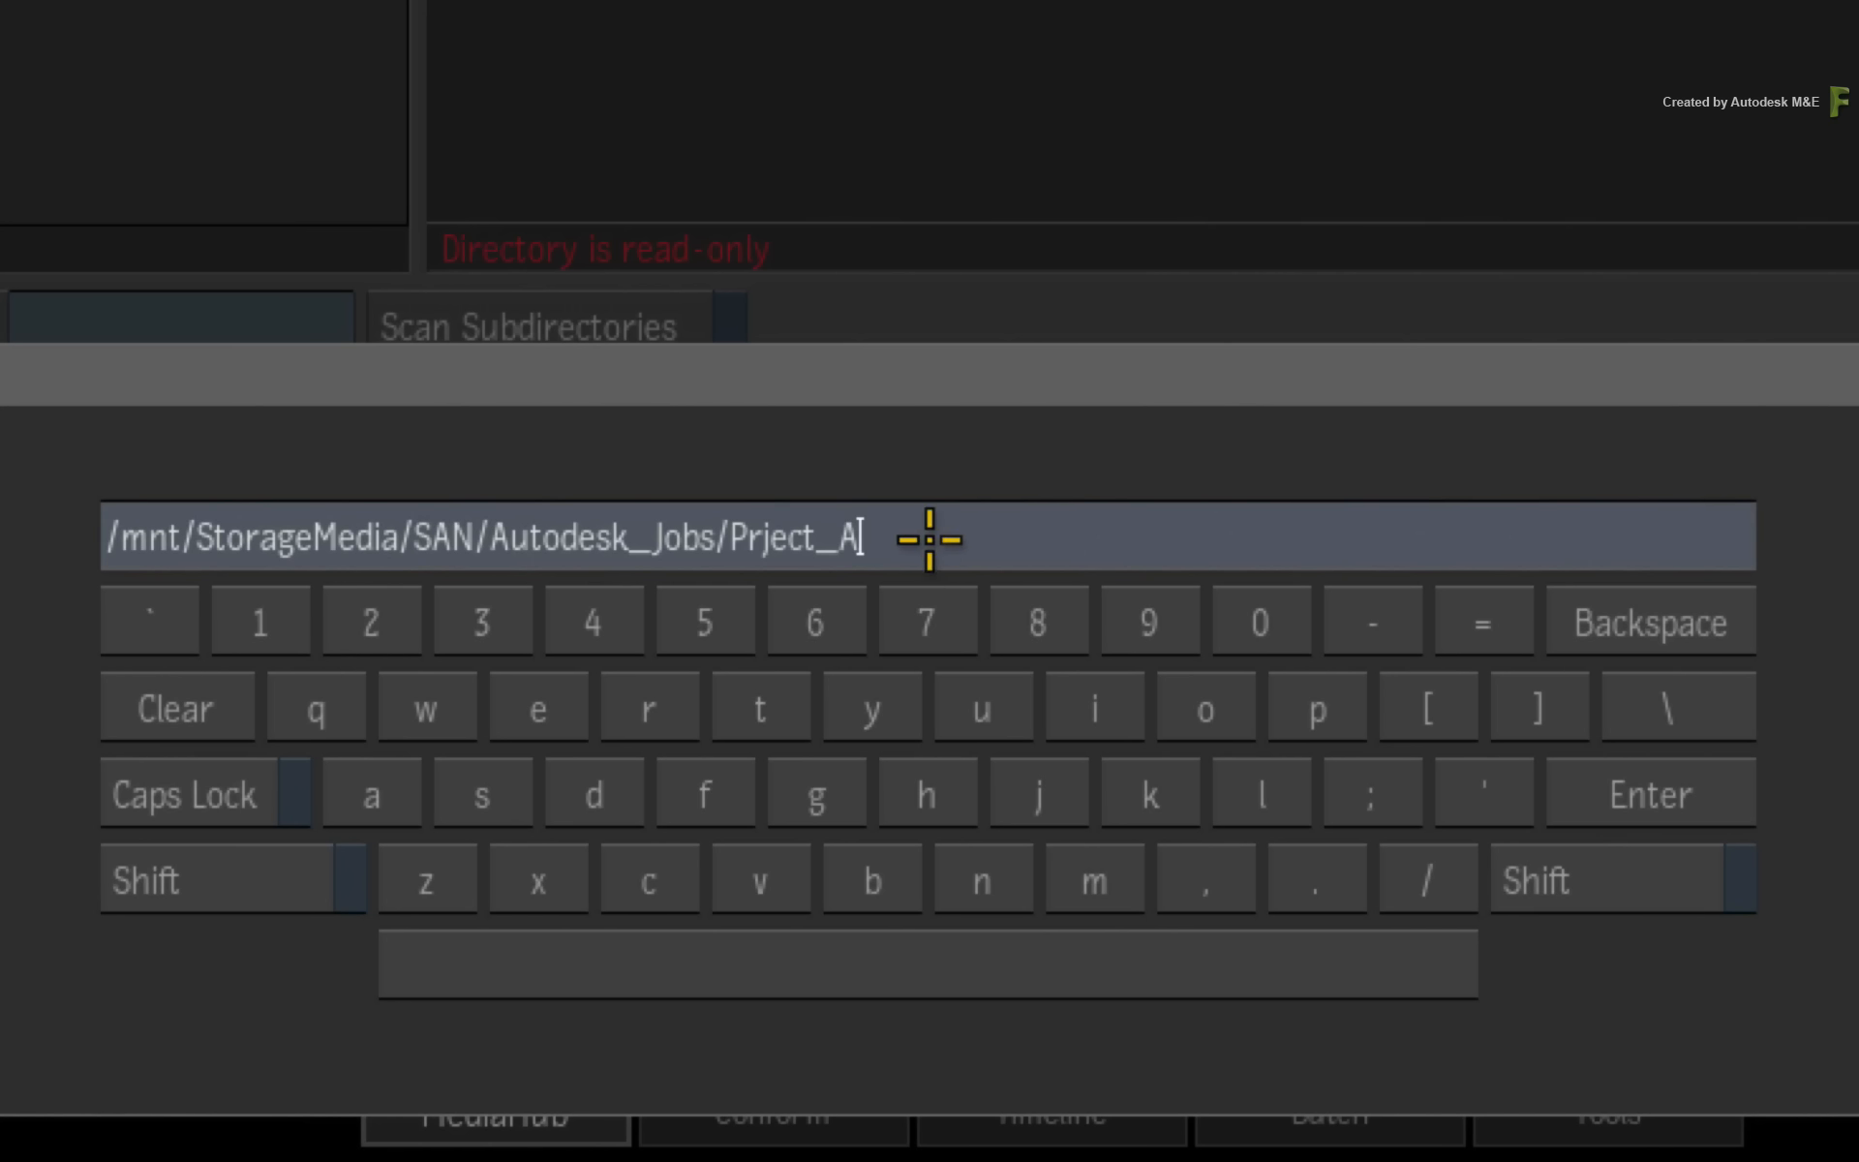
drag(930, 539, 729, 542)
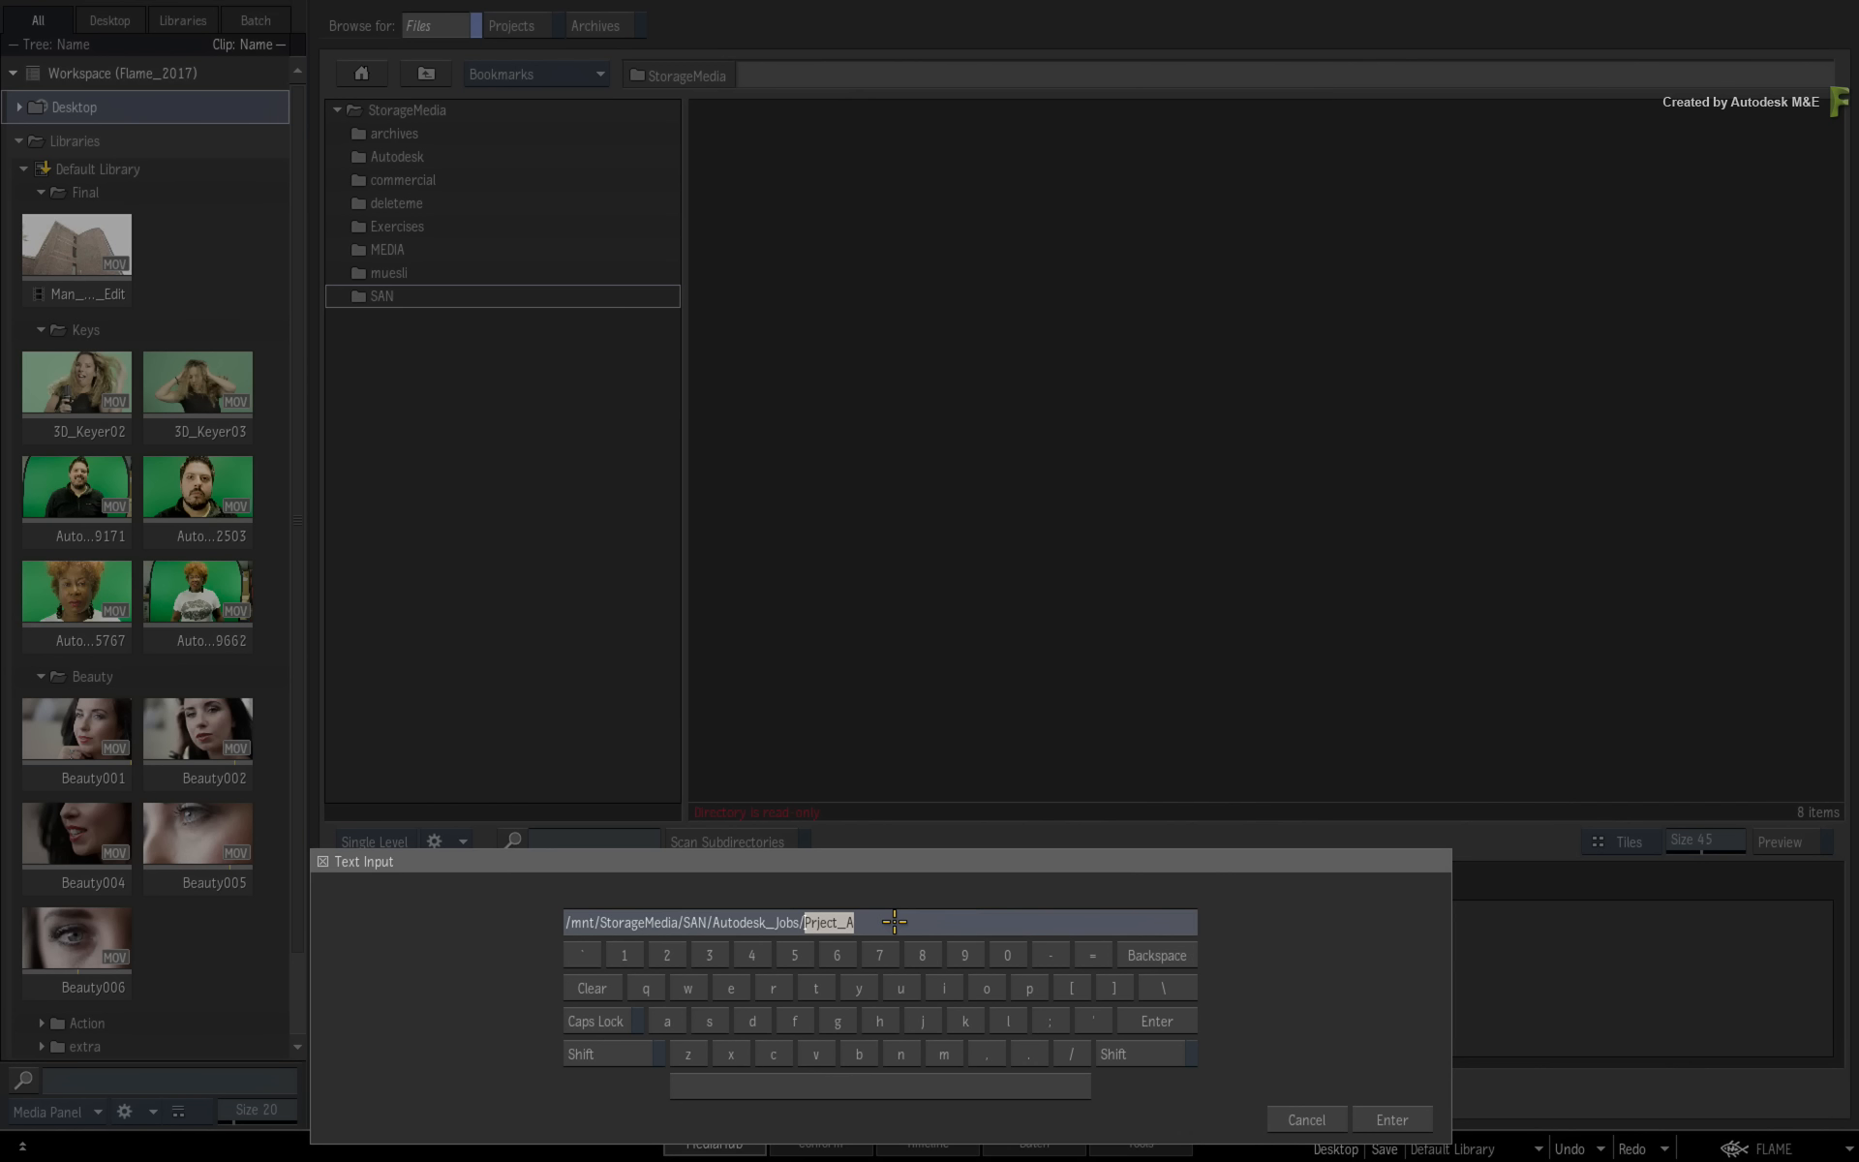
click(1405, 1120)
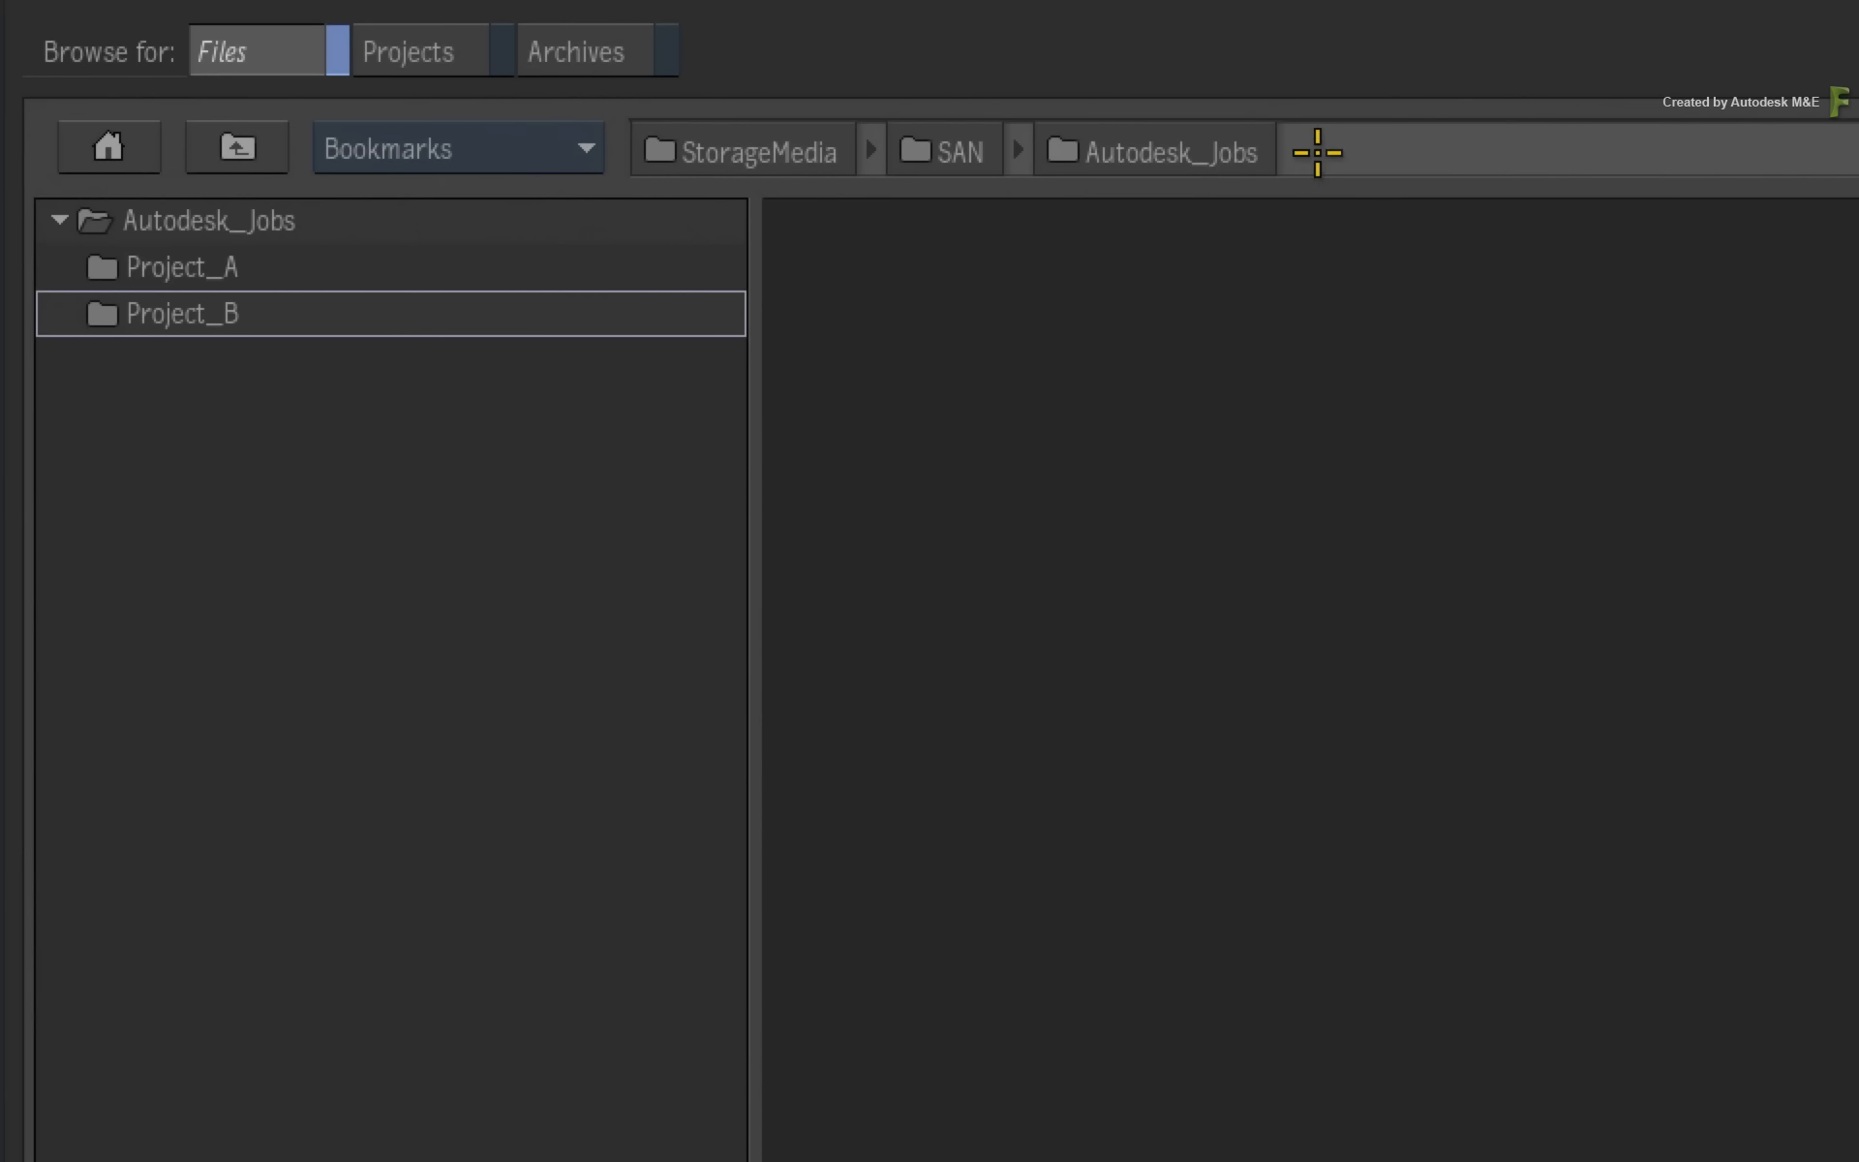
double_click(444, 270)
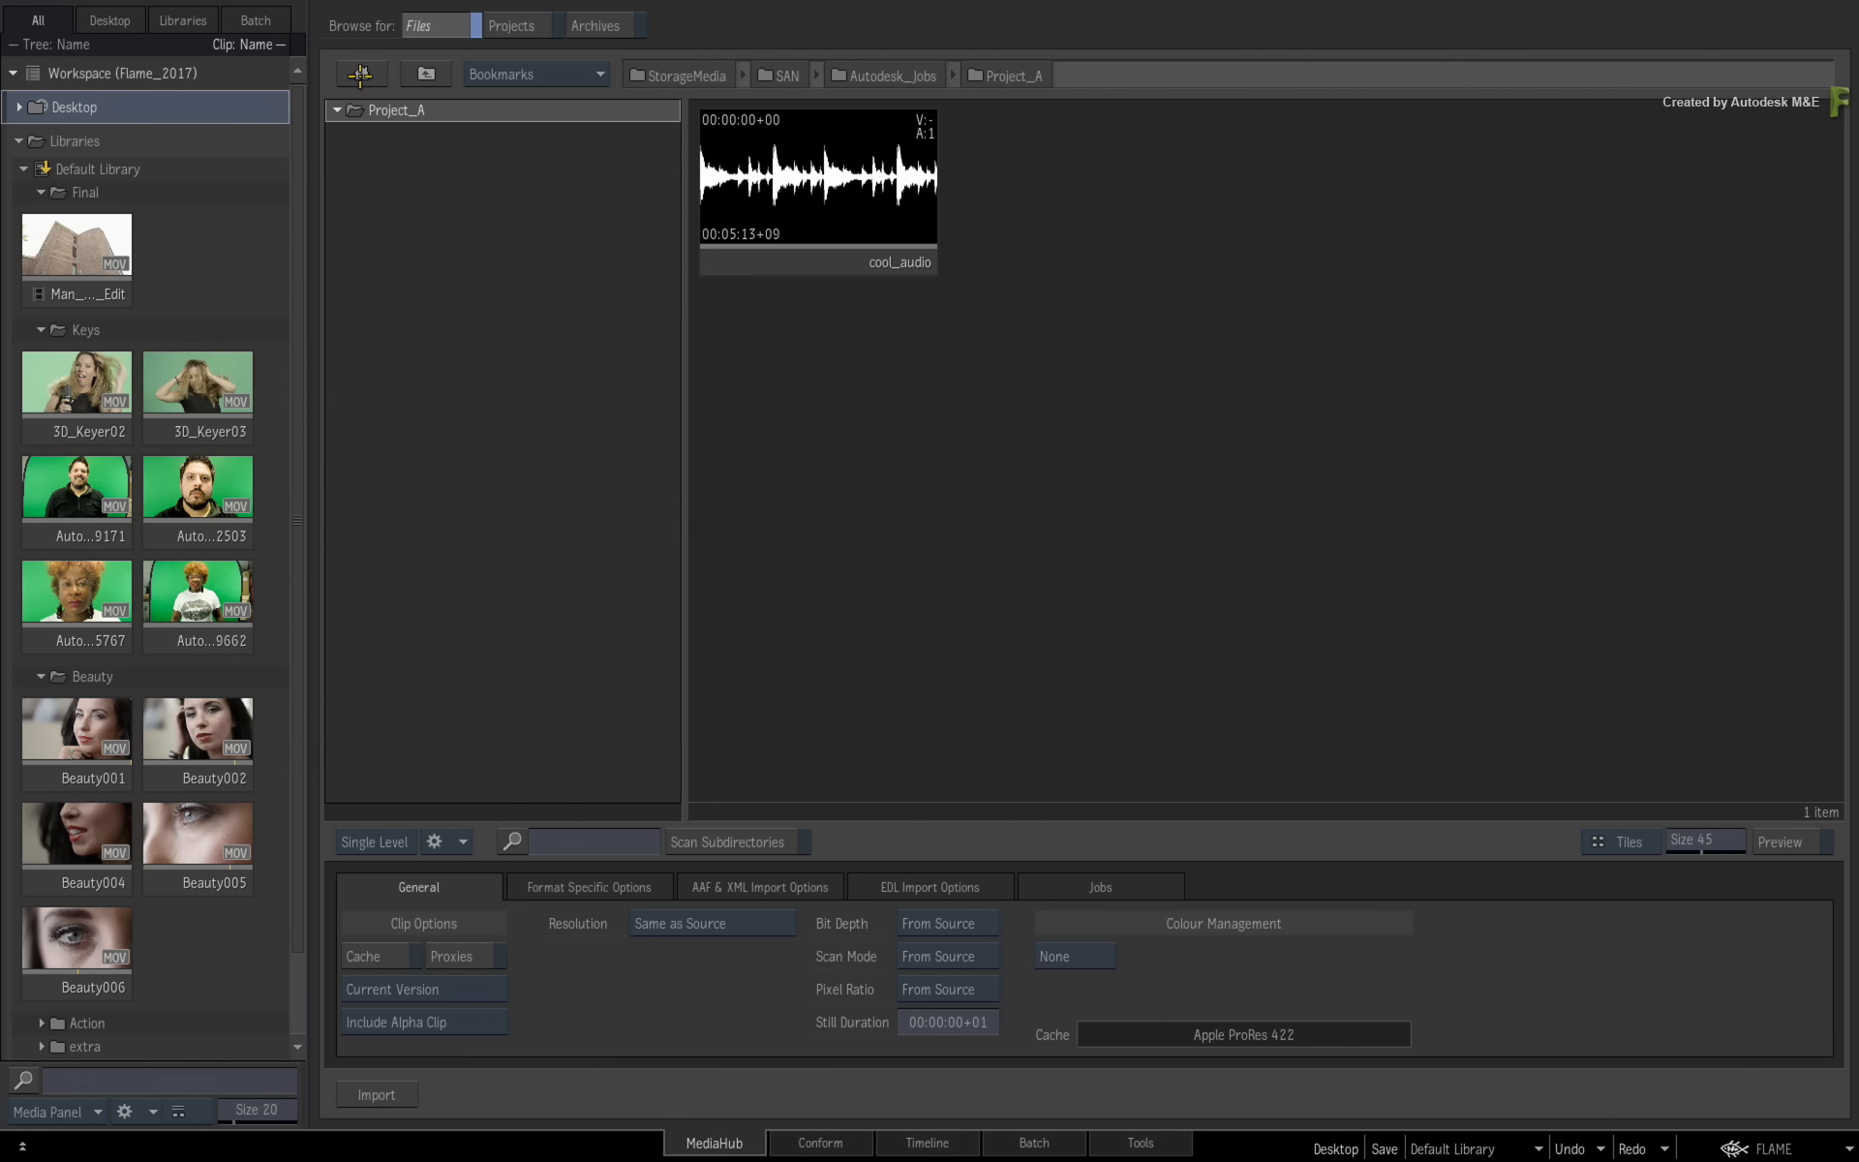
click(1027, 75)
drag(921, 923, 565, 922)
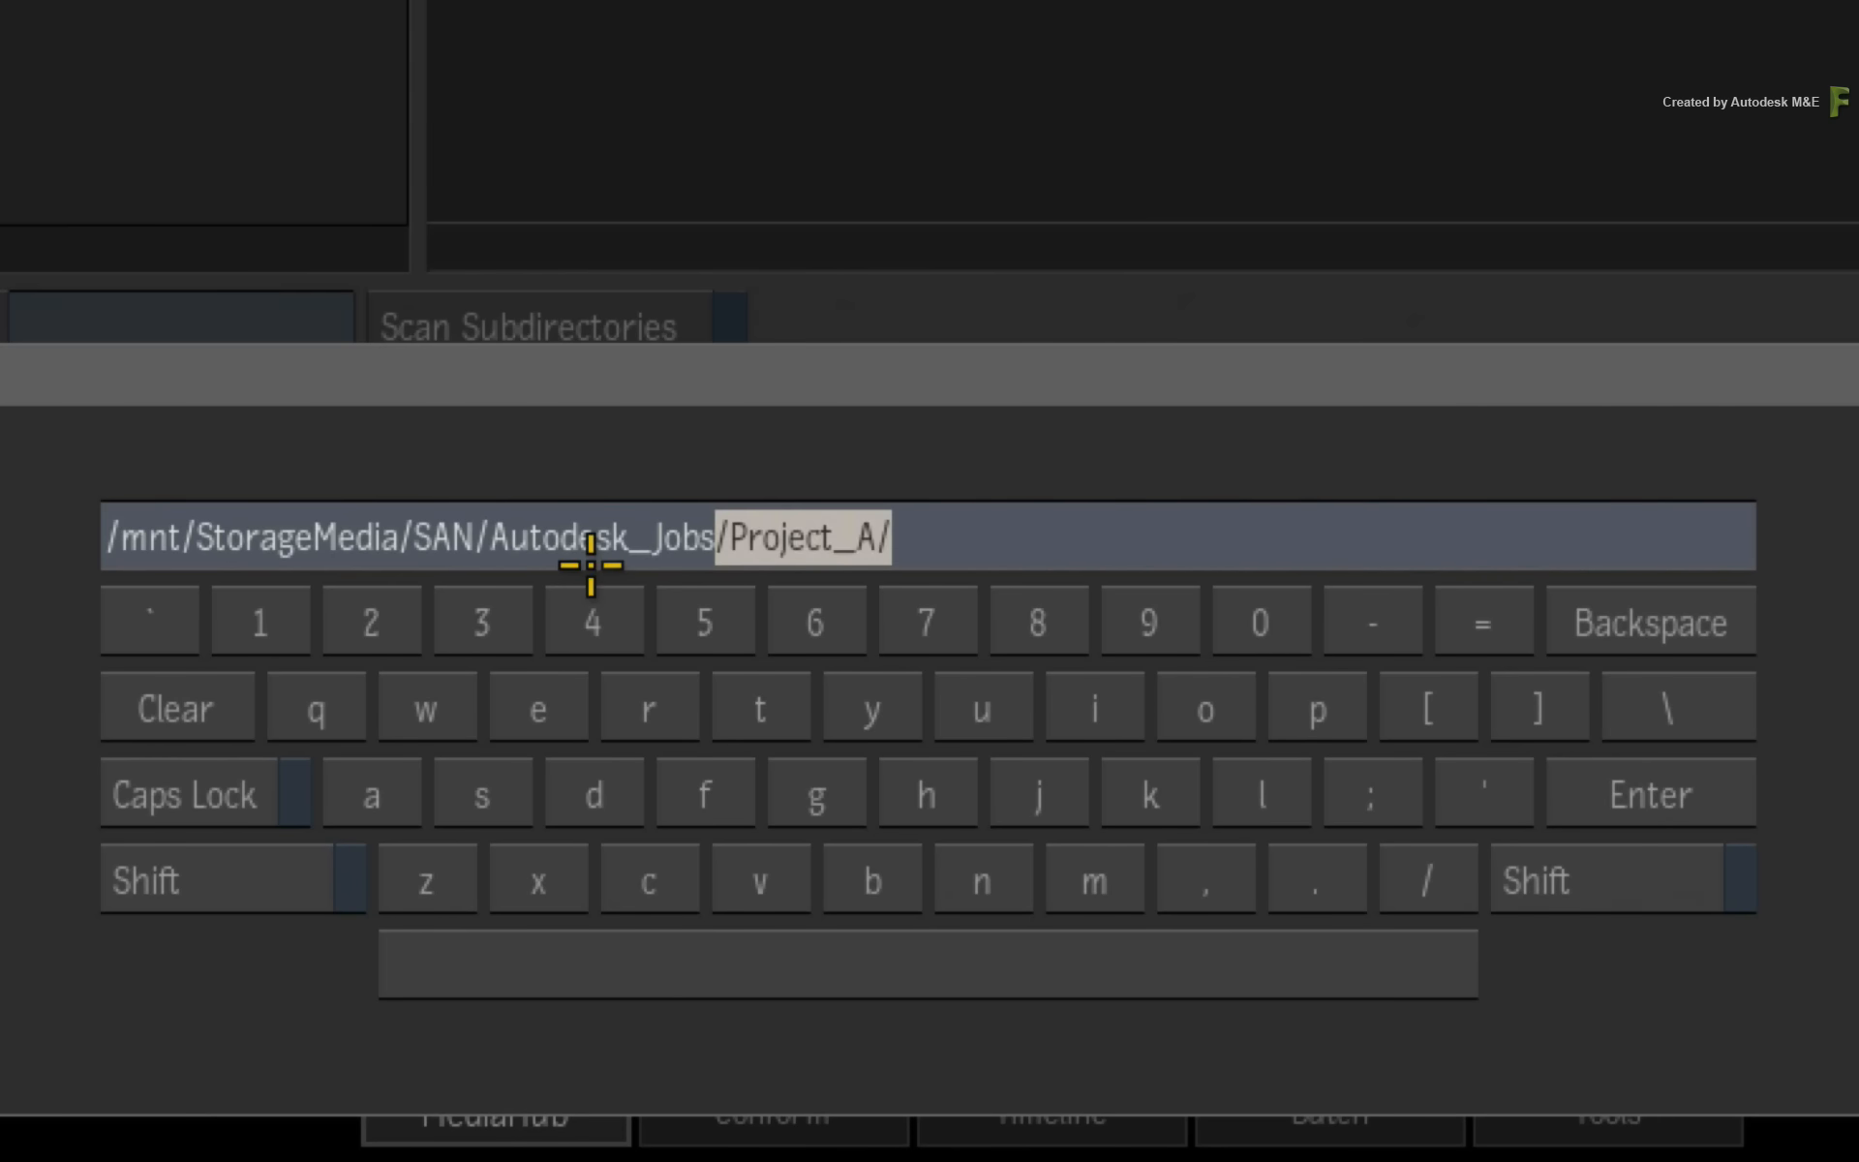
key(BackSpace)
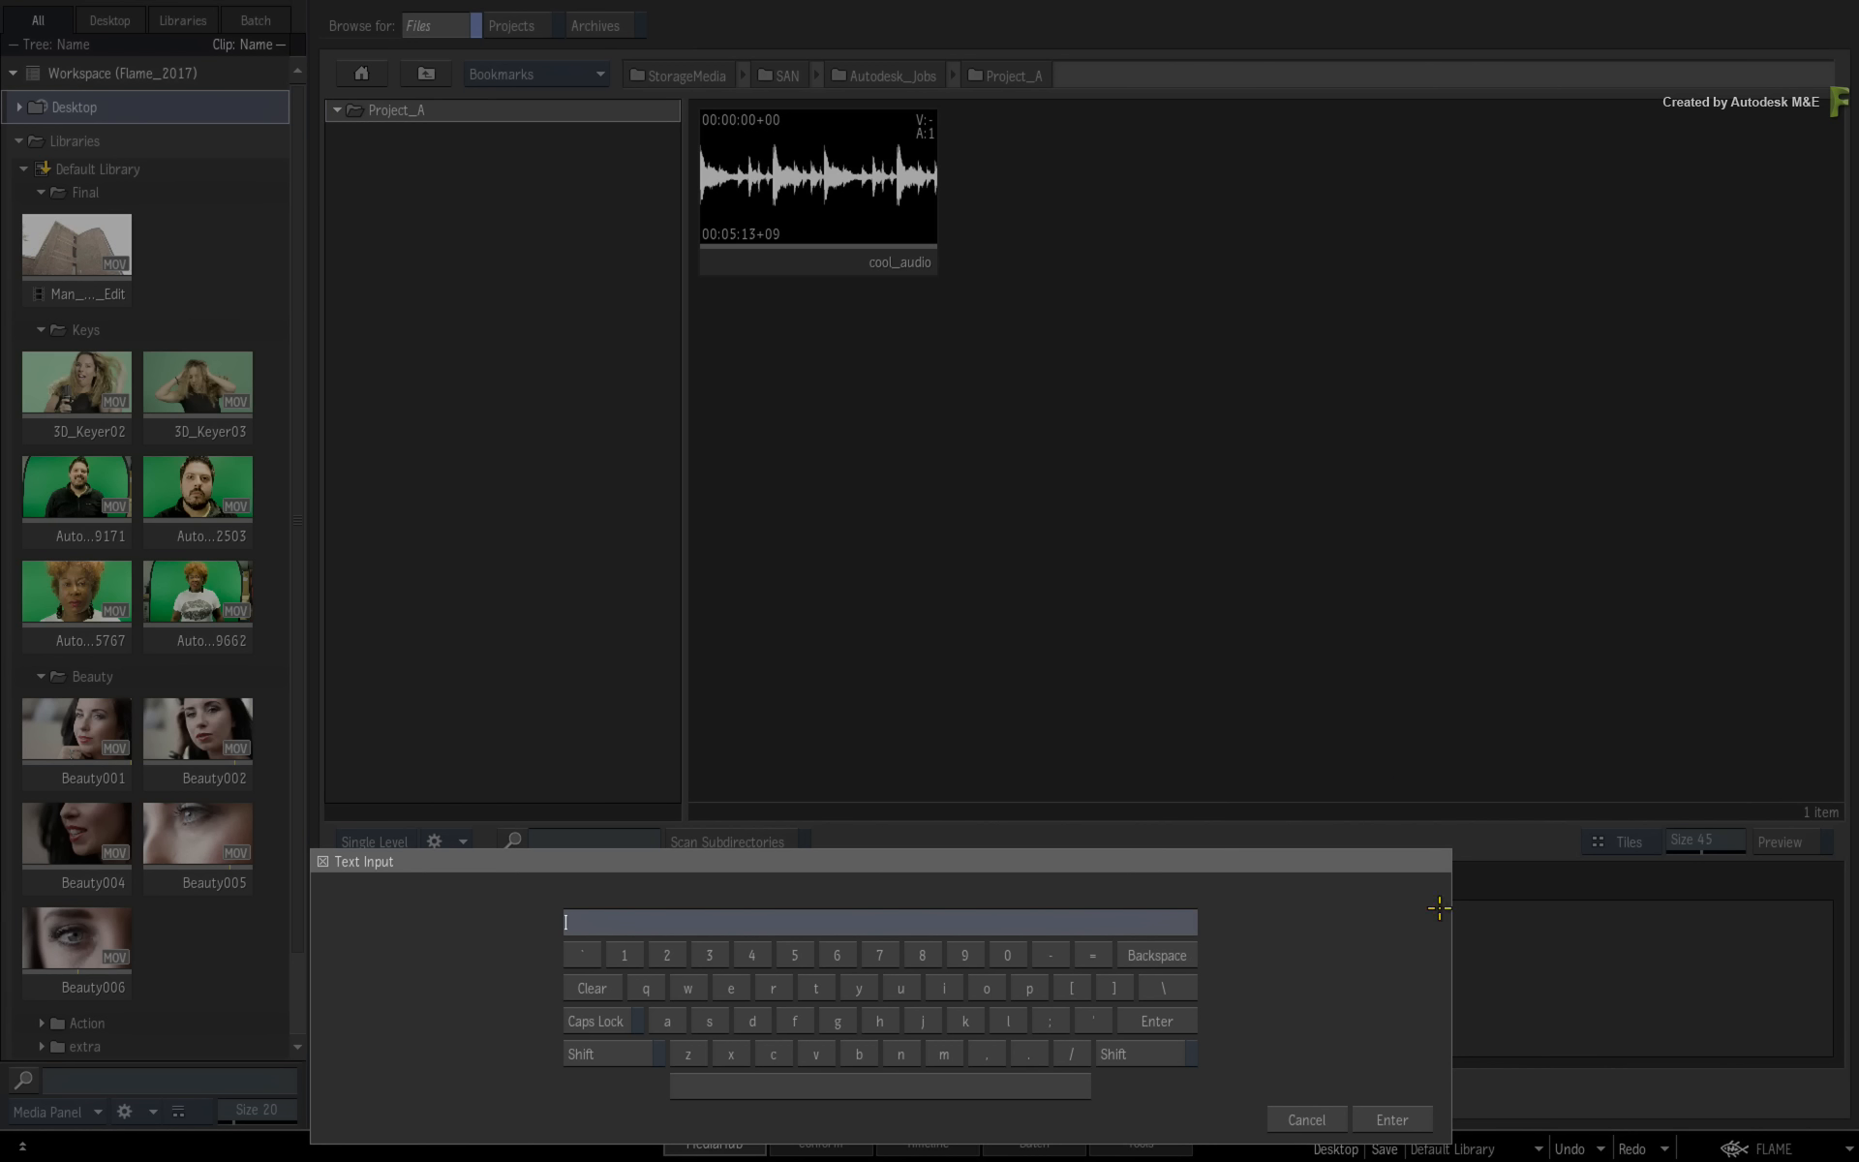
click(1309, 1119)
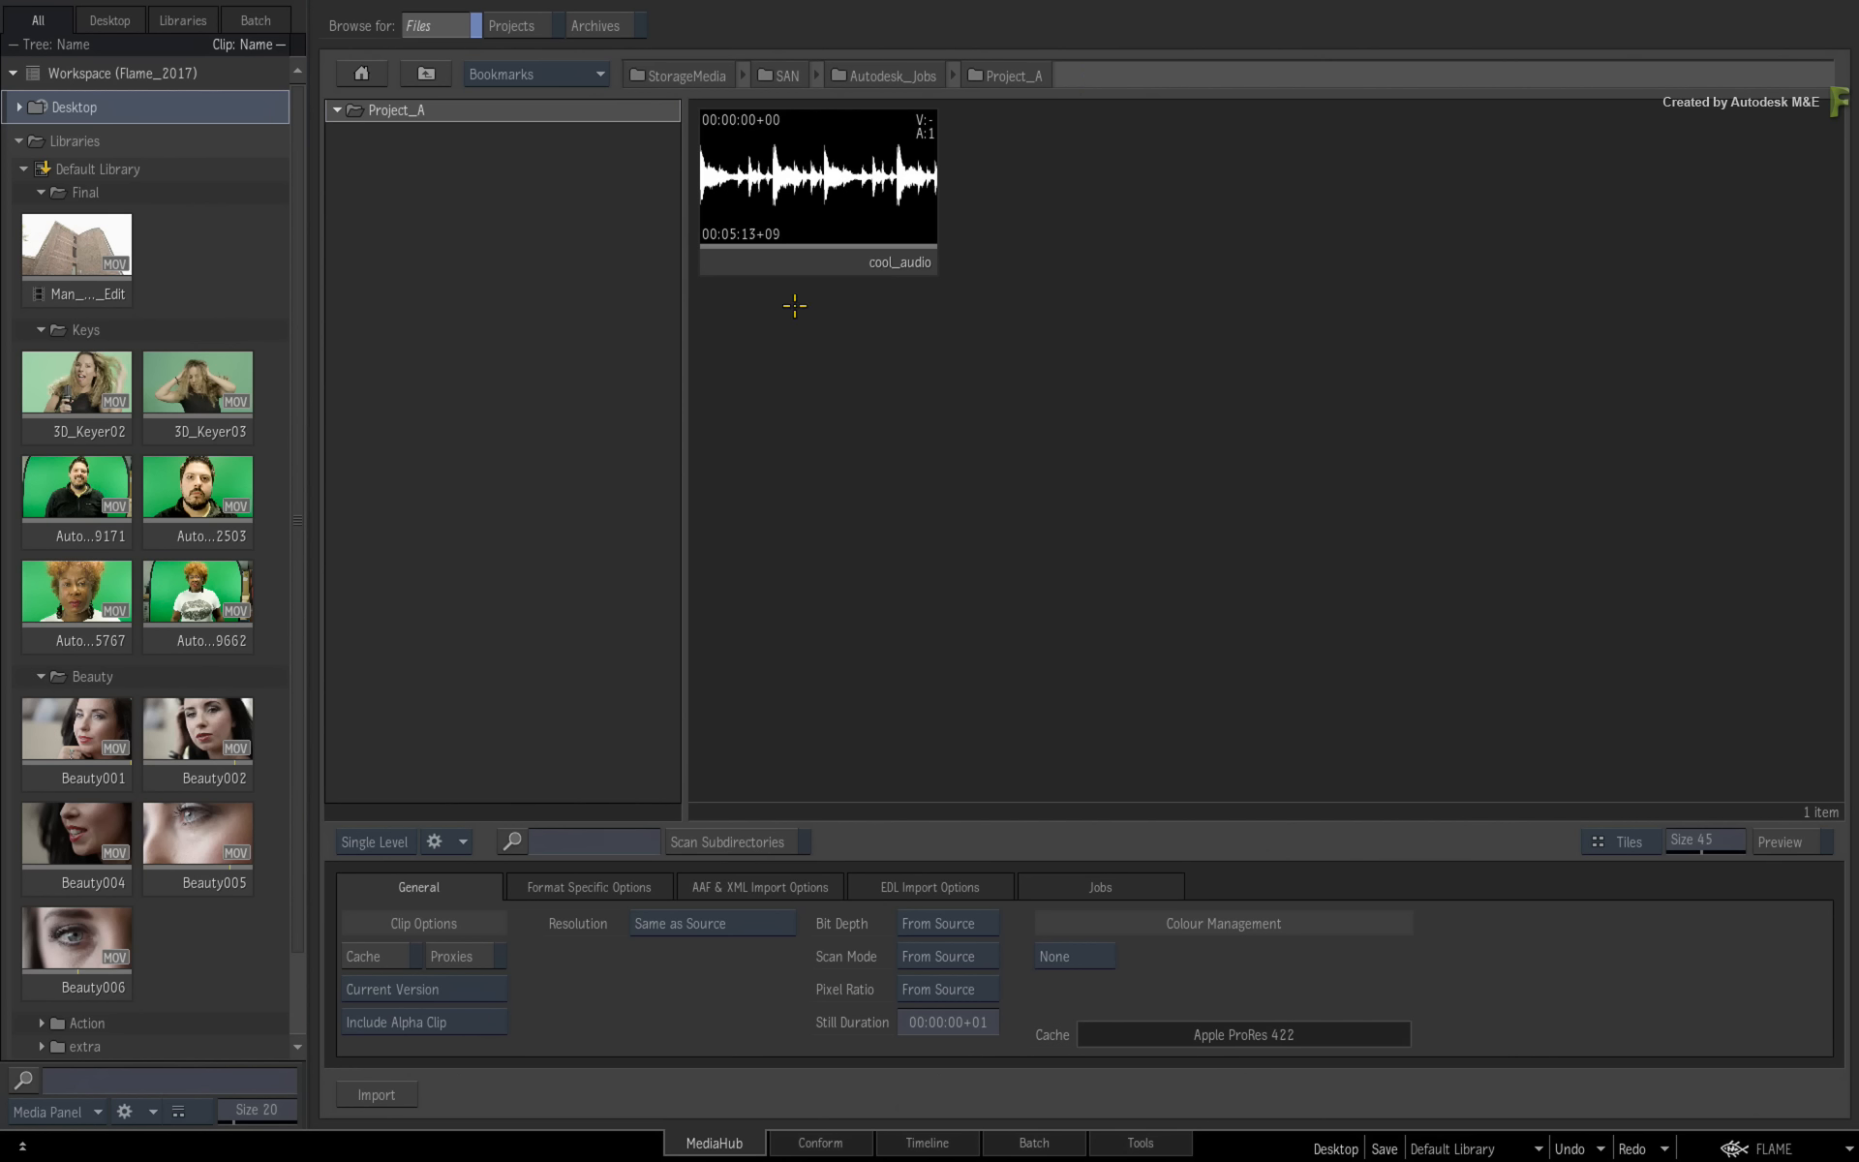
Select the cool_audio clip and show its format-specific import options
click(825, 222)
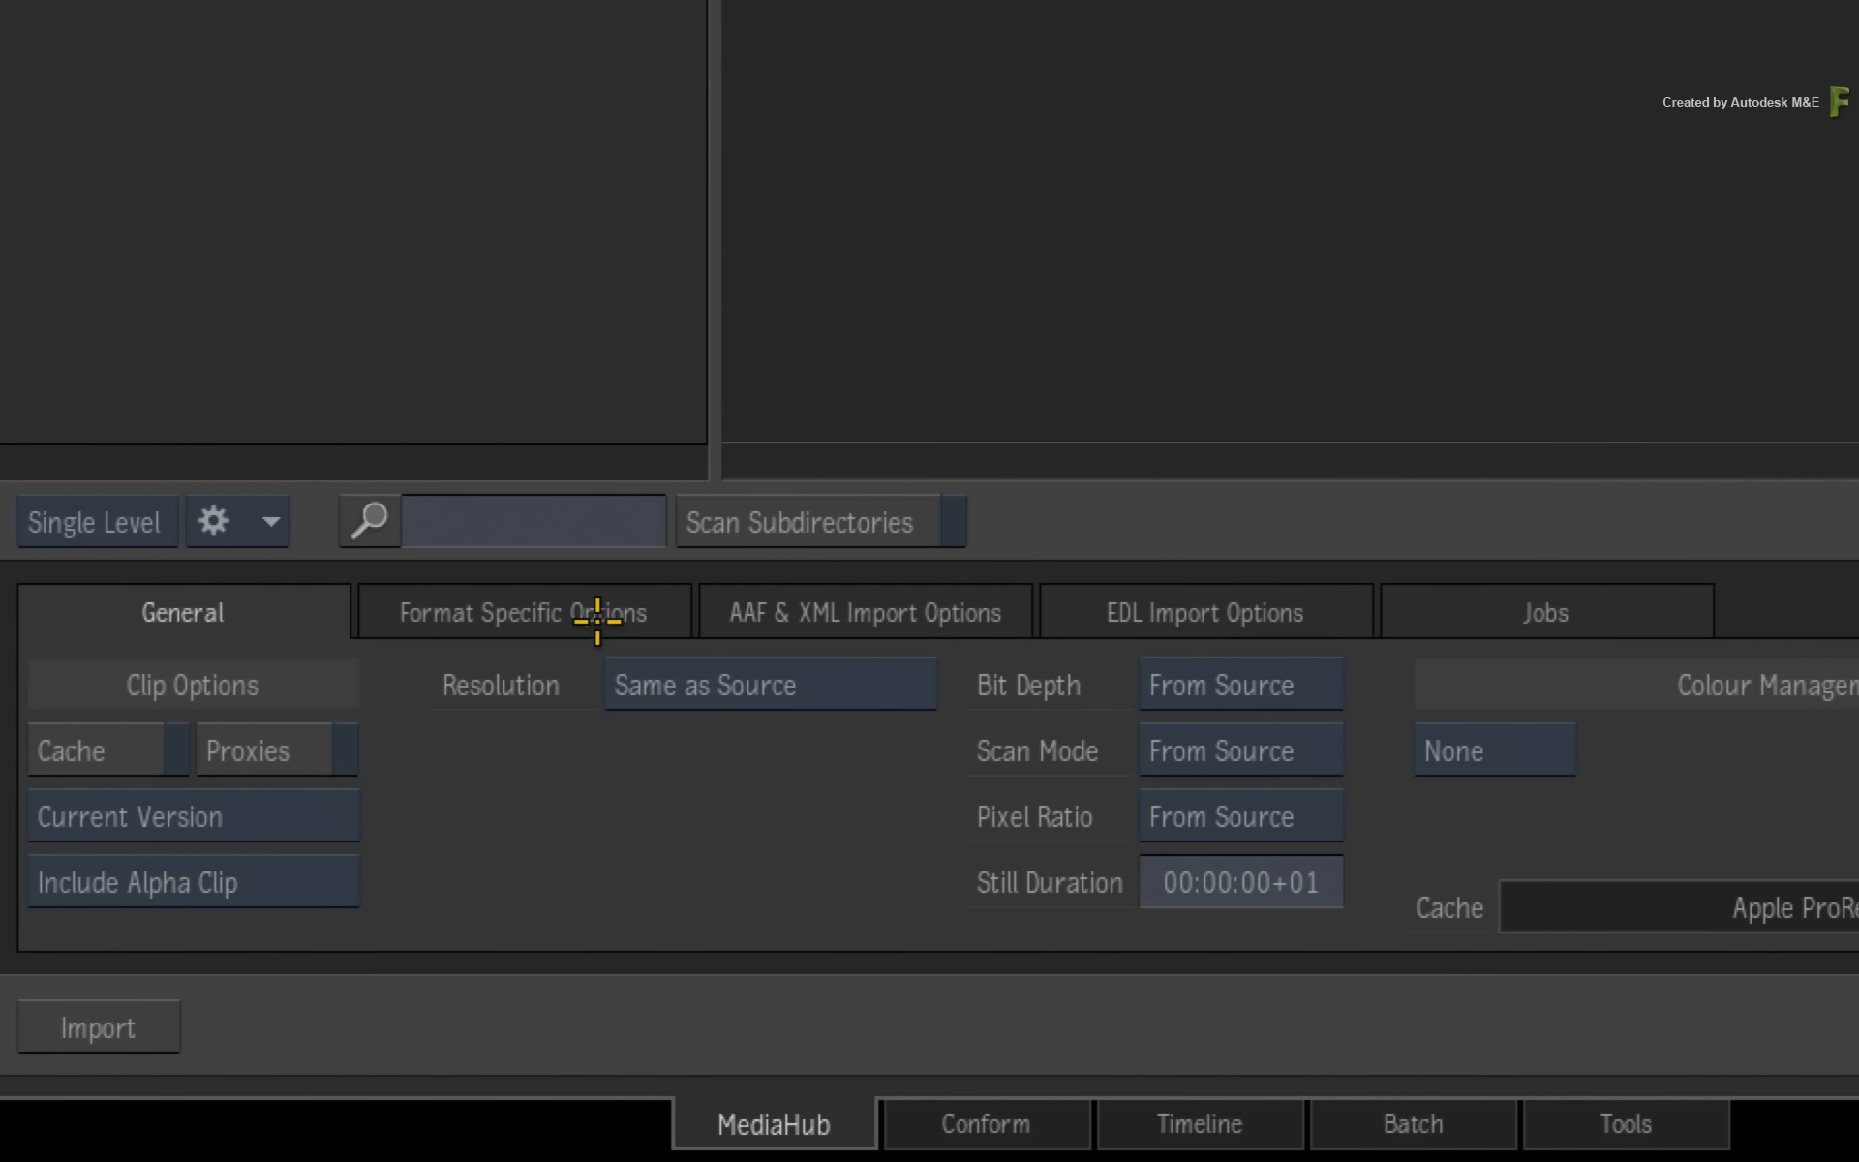
click(624, 886)
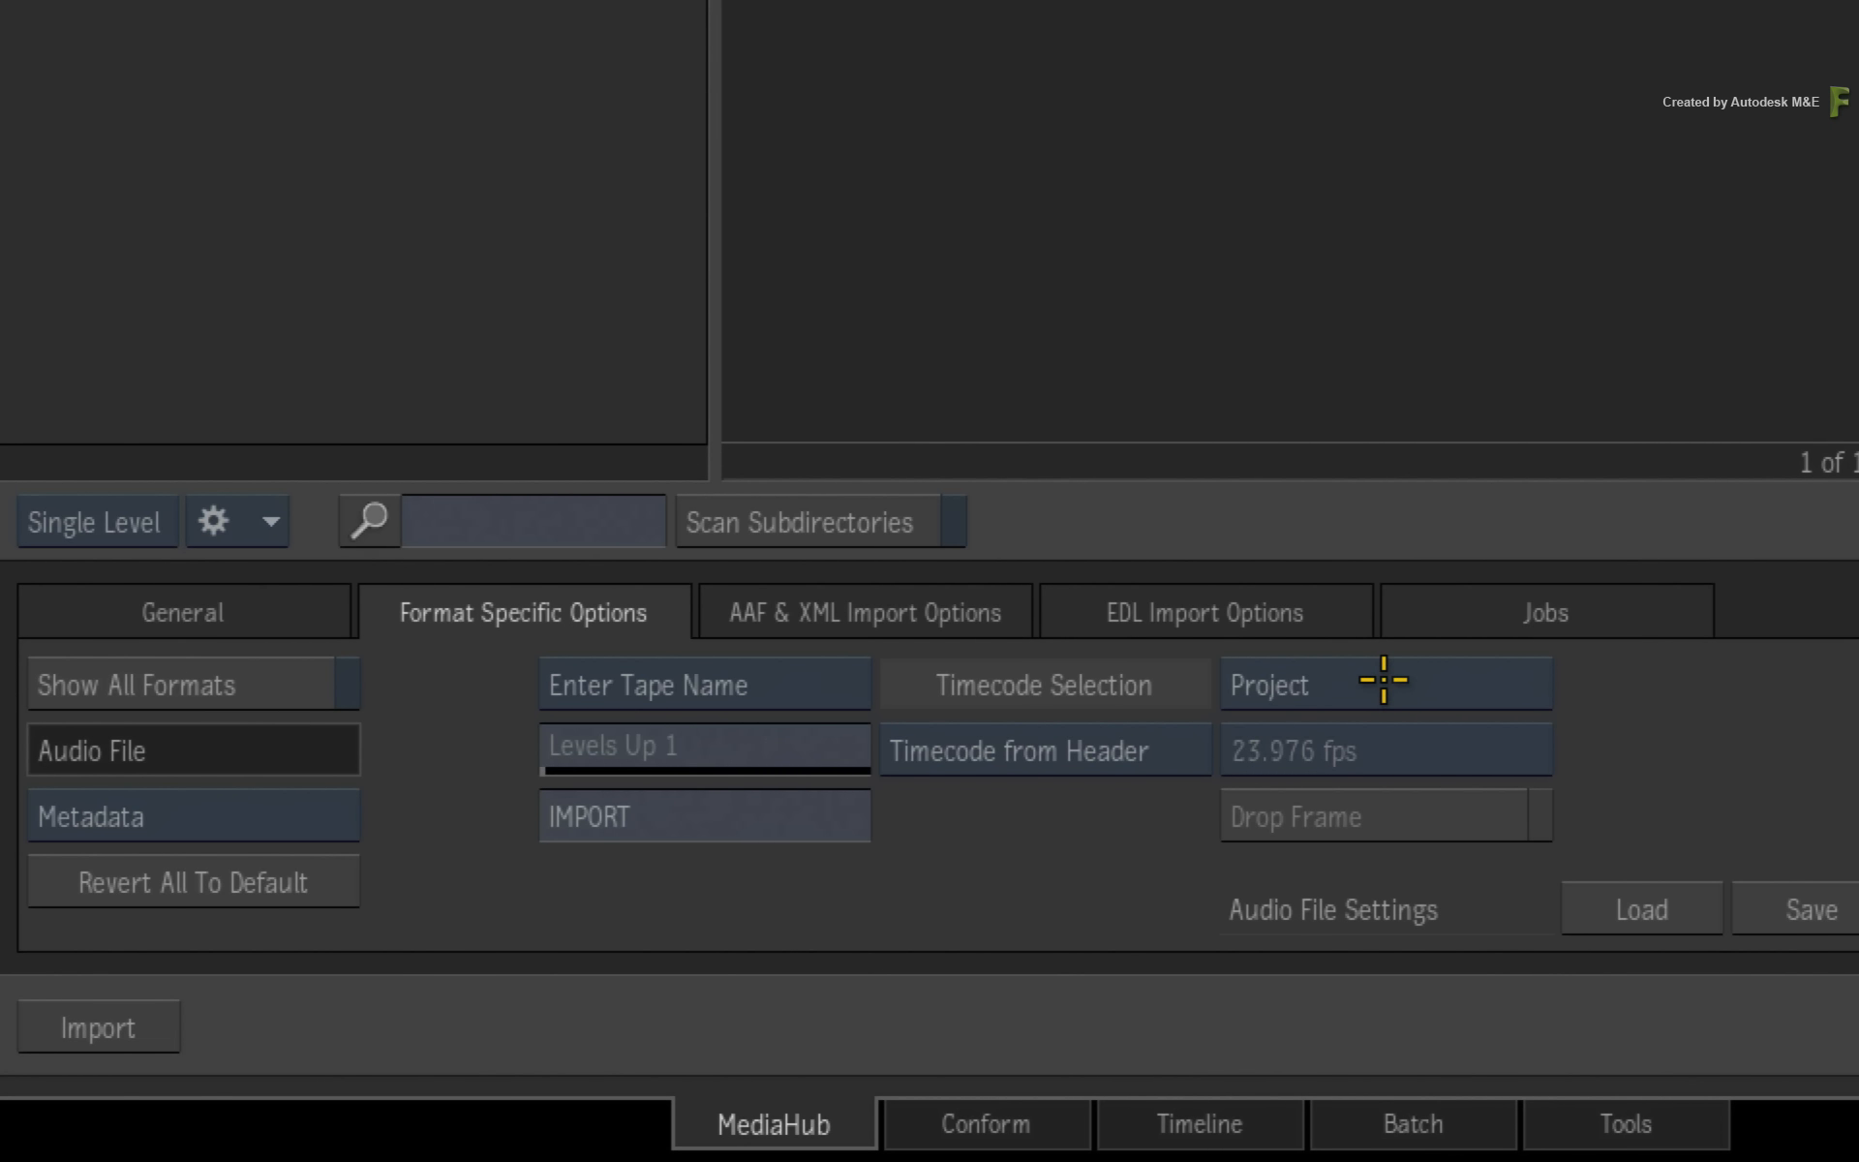
Switch the audio file's rate source to Select Rate and set the frame rate to 29.97 fps
click(1440, 674)
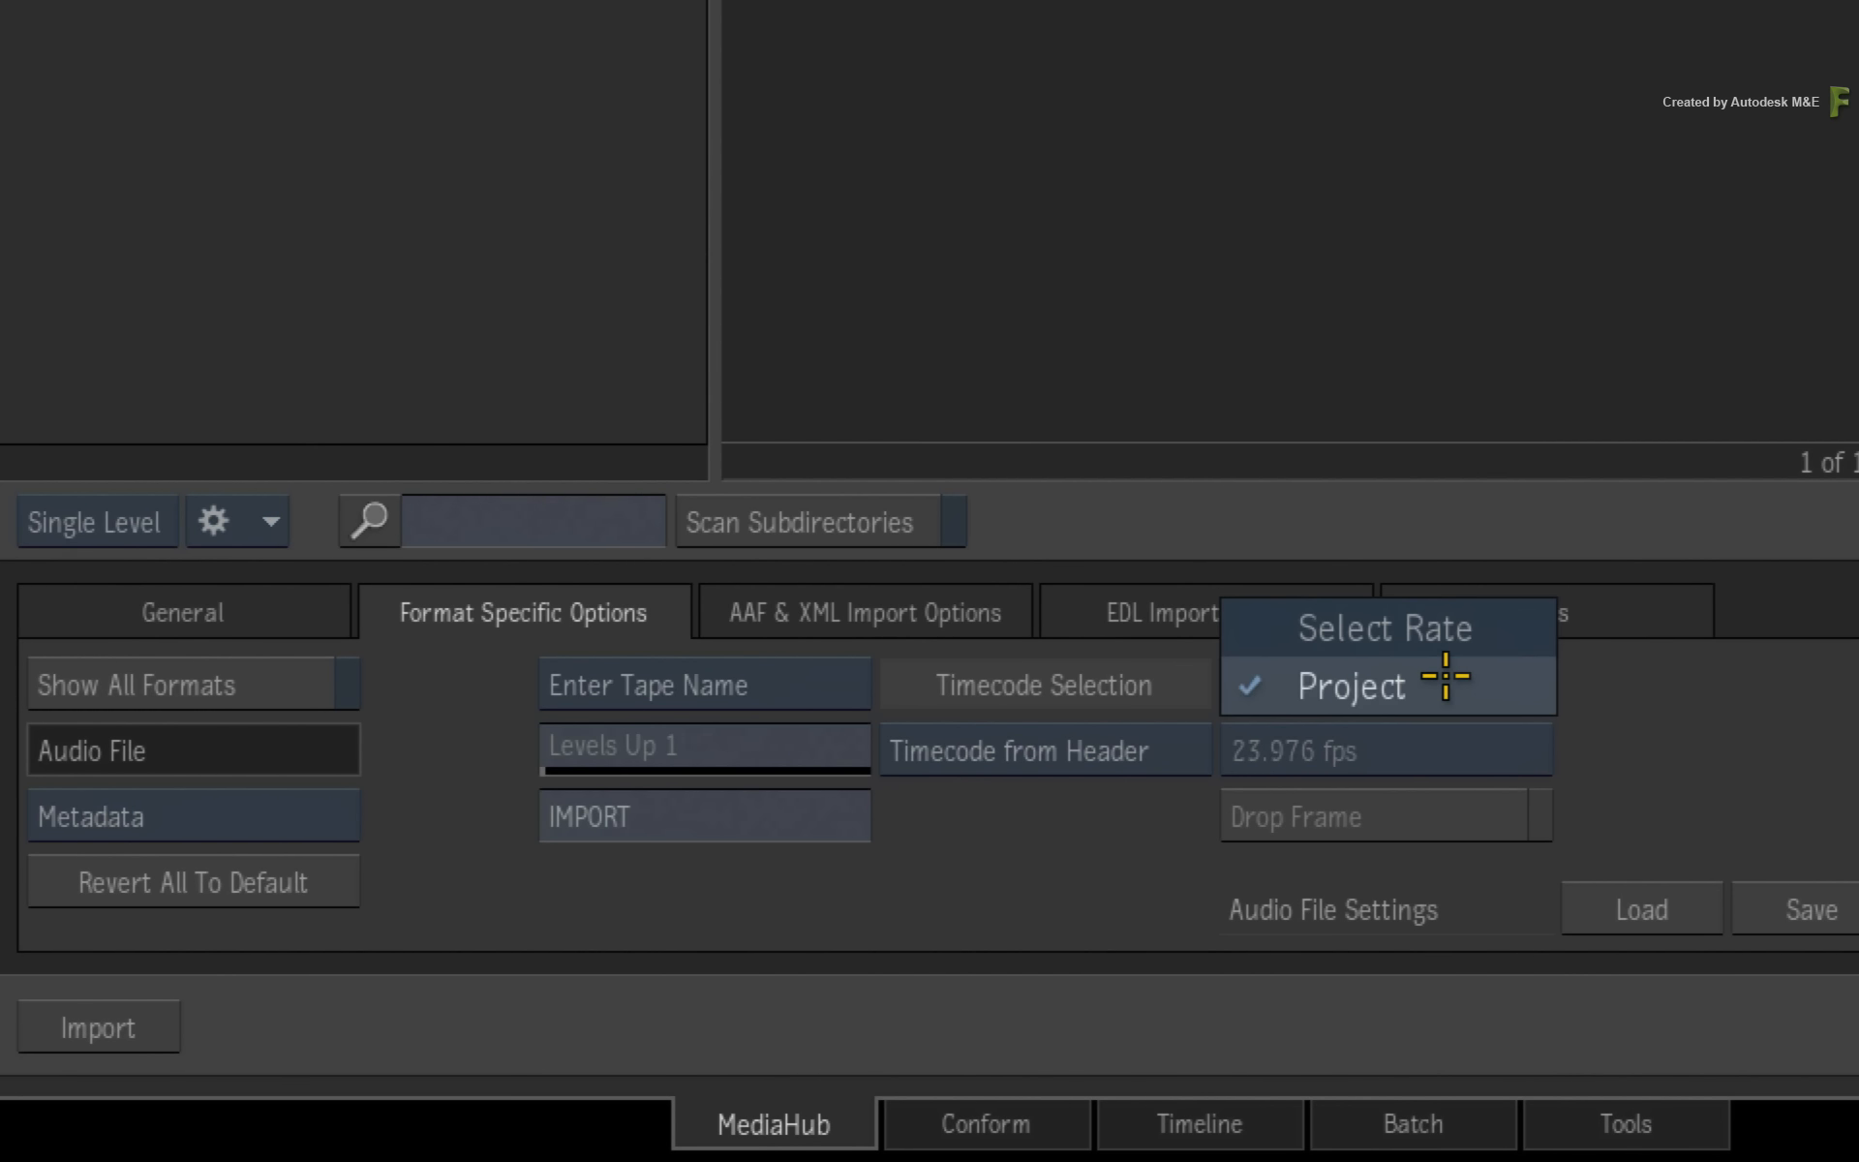
click(1464, 748)
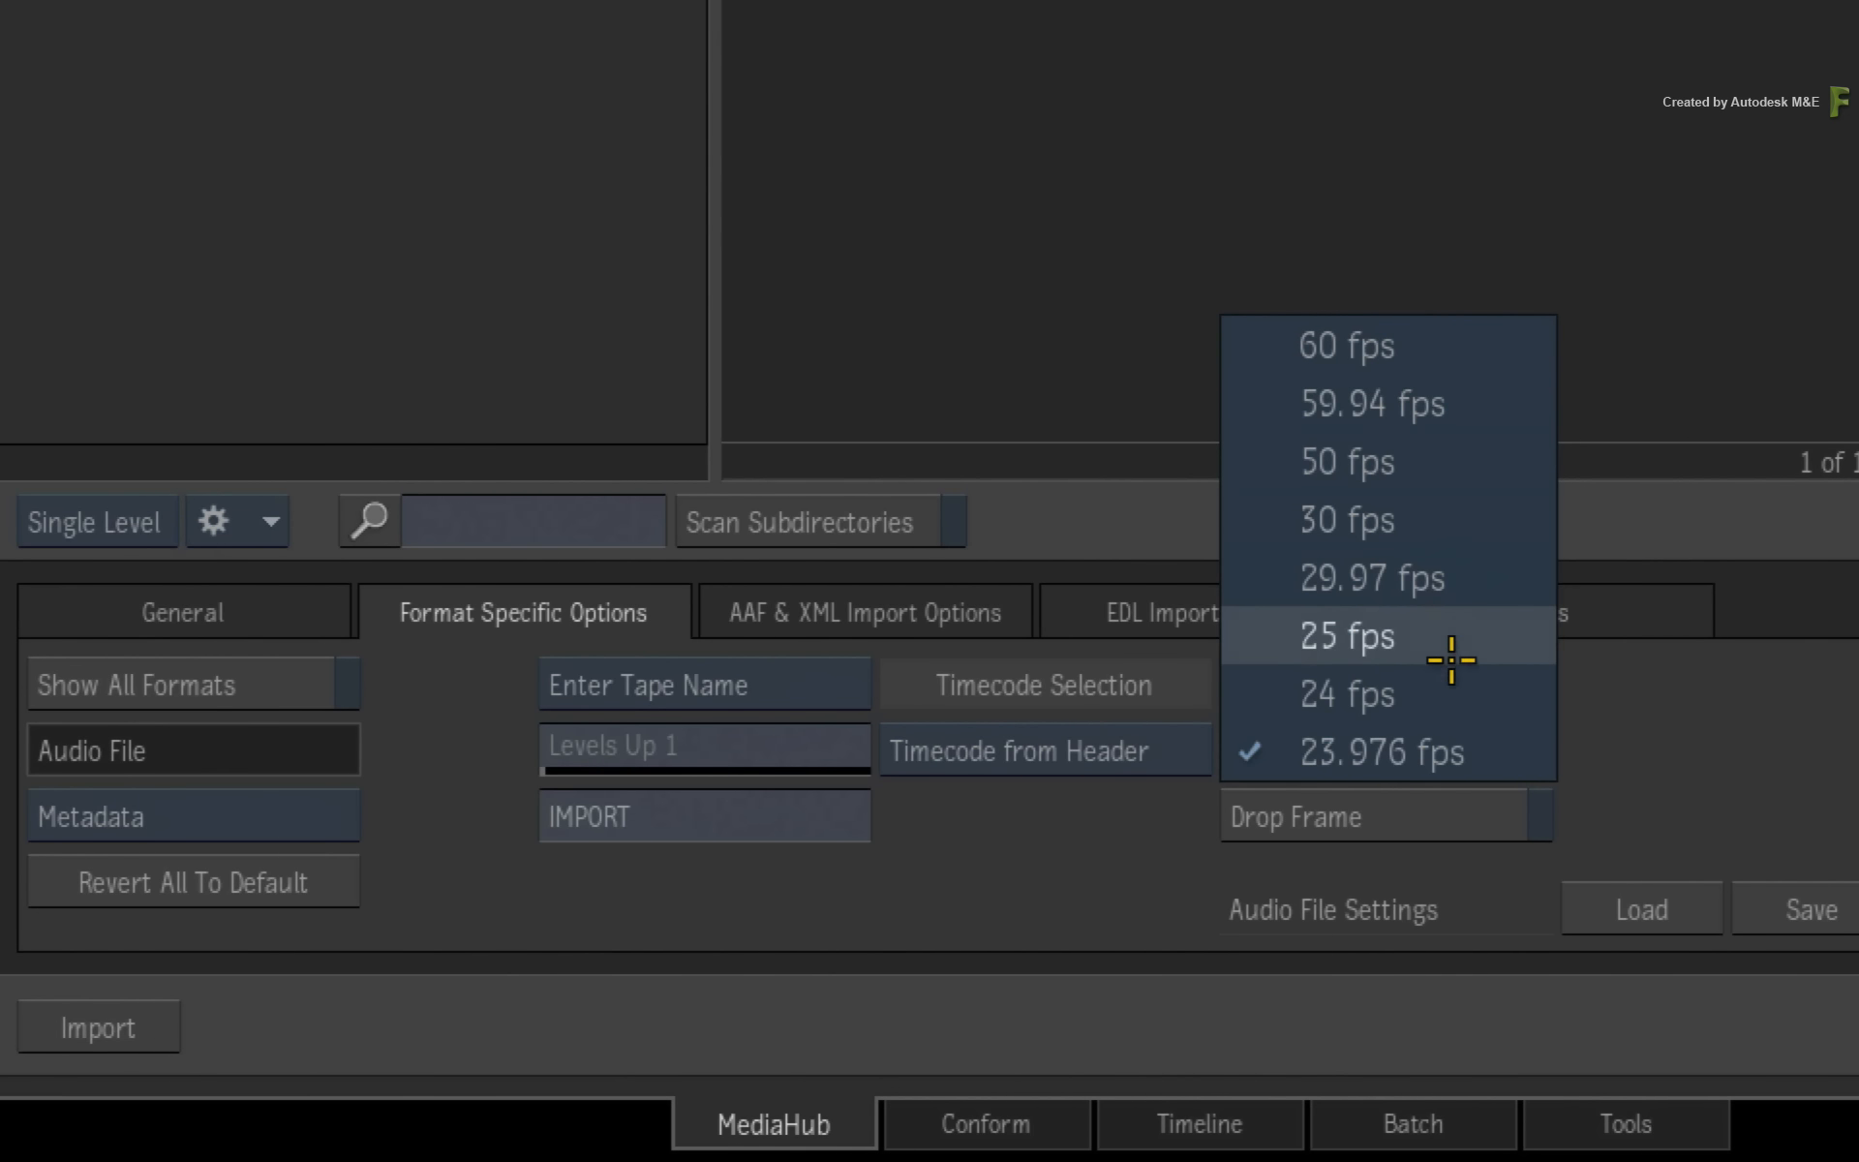
click(1449, 752)
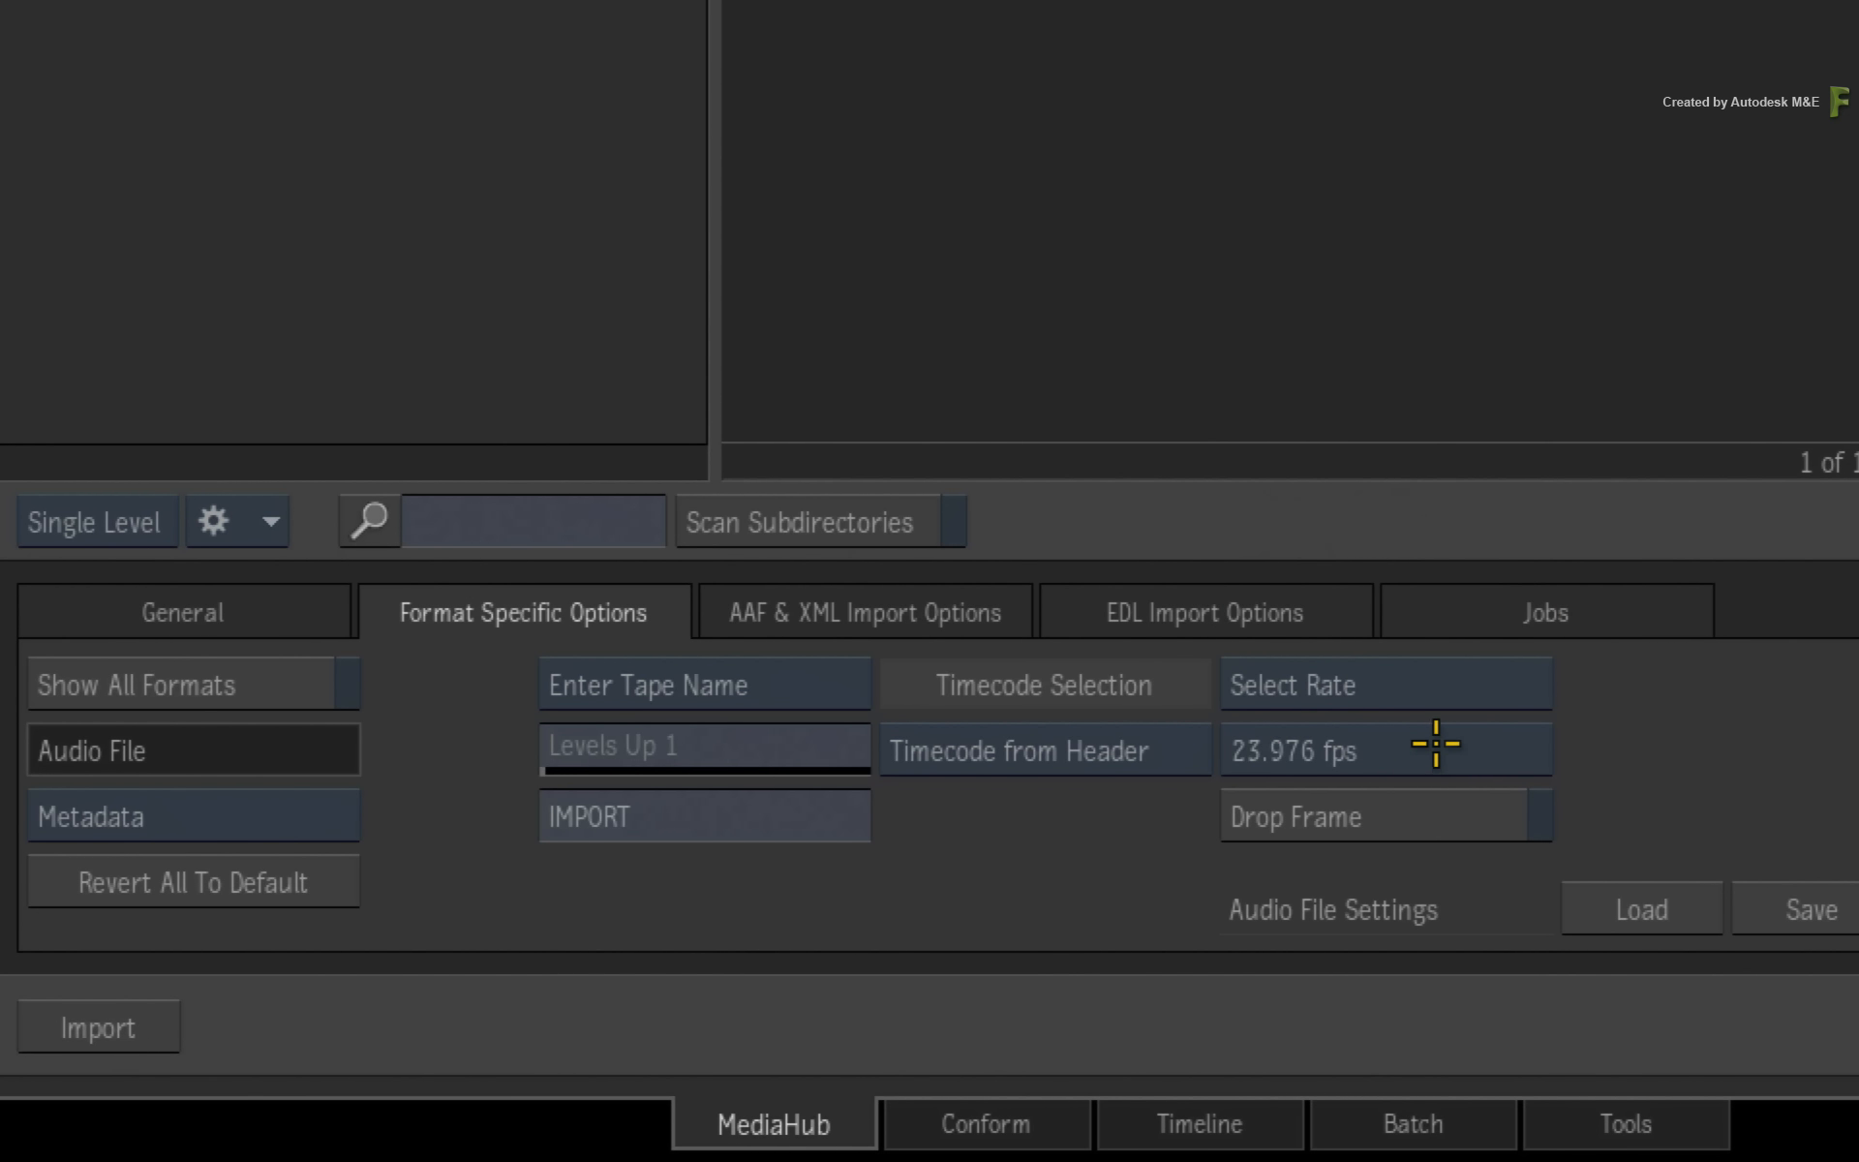
click(1435, 752)
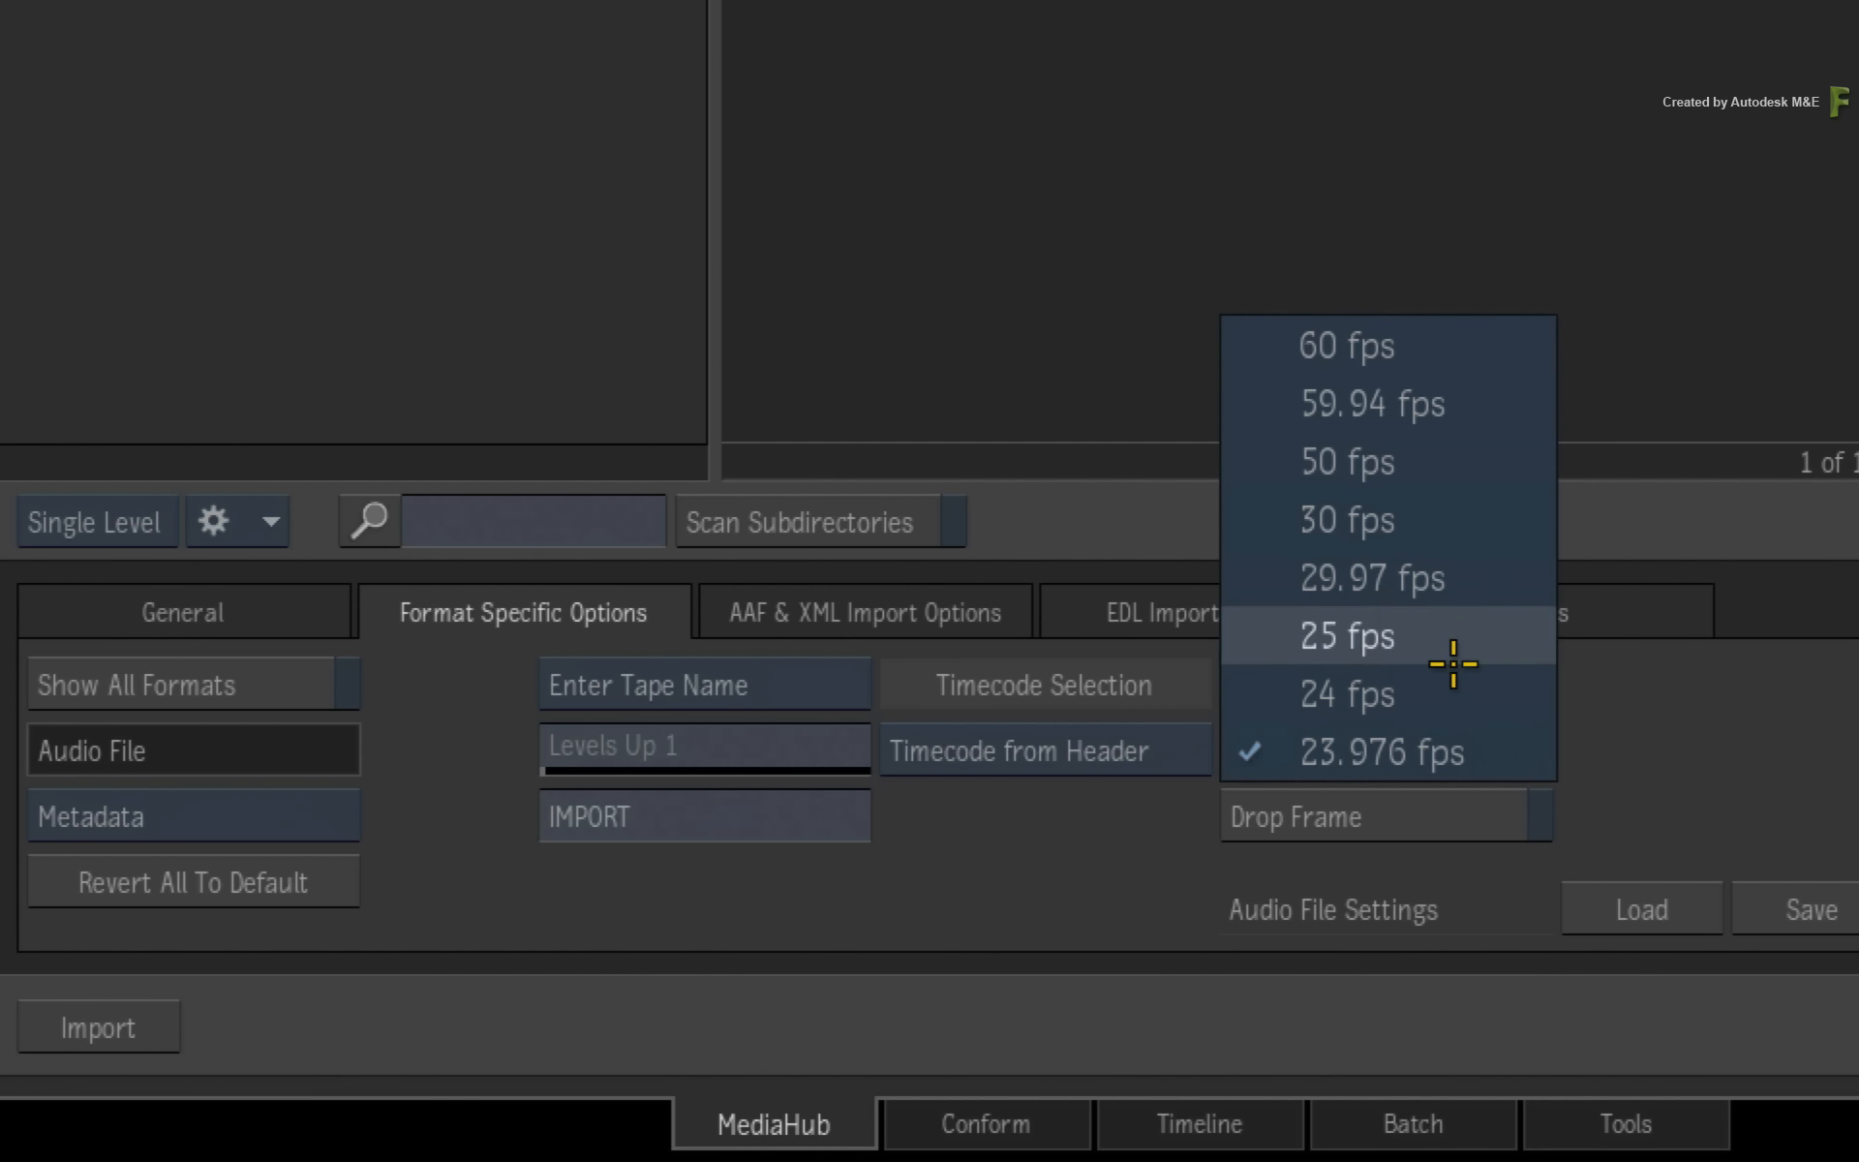
click(1452, 563)
Set the cool_audio file's frame rate to 23.976 fps and switch its rate source to Project
click(1061, 955)
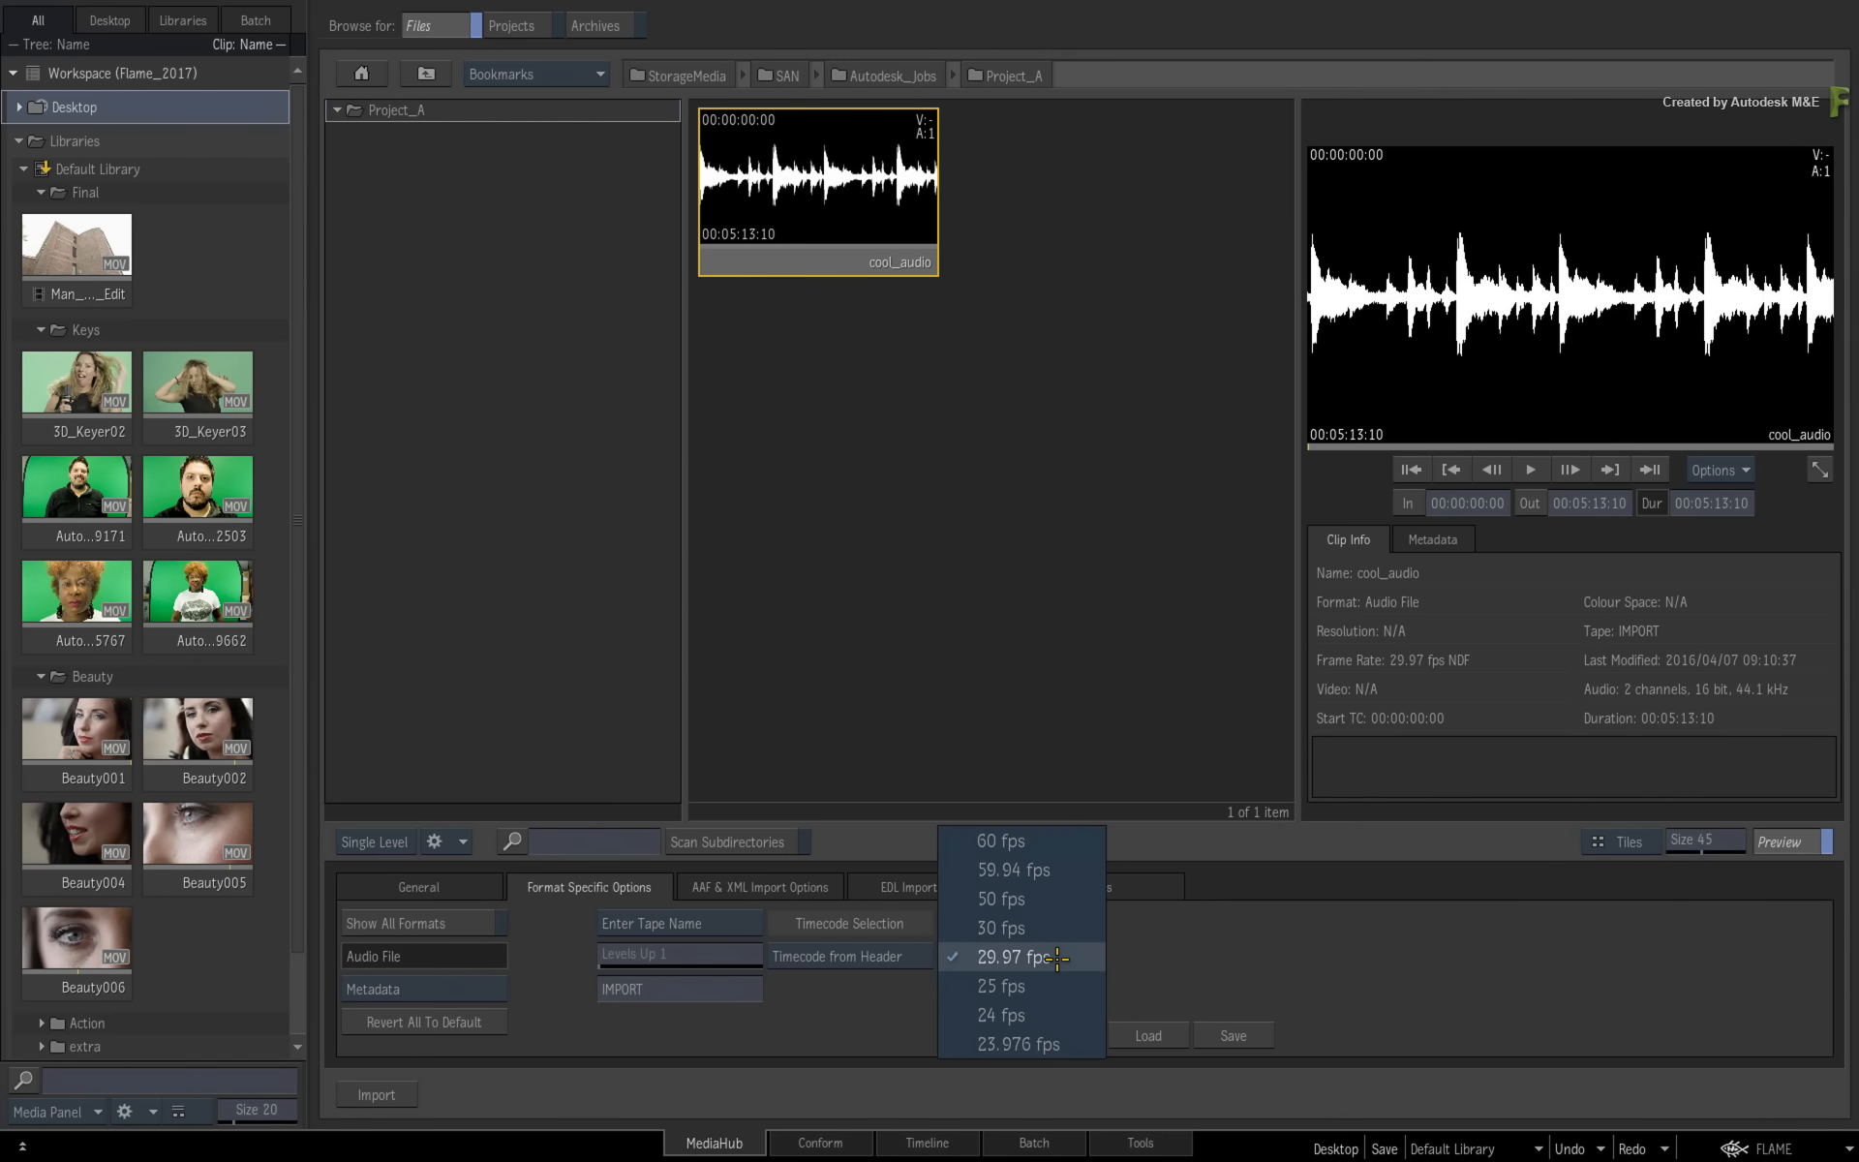
click(1034, 1044)
click(1043, 922)
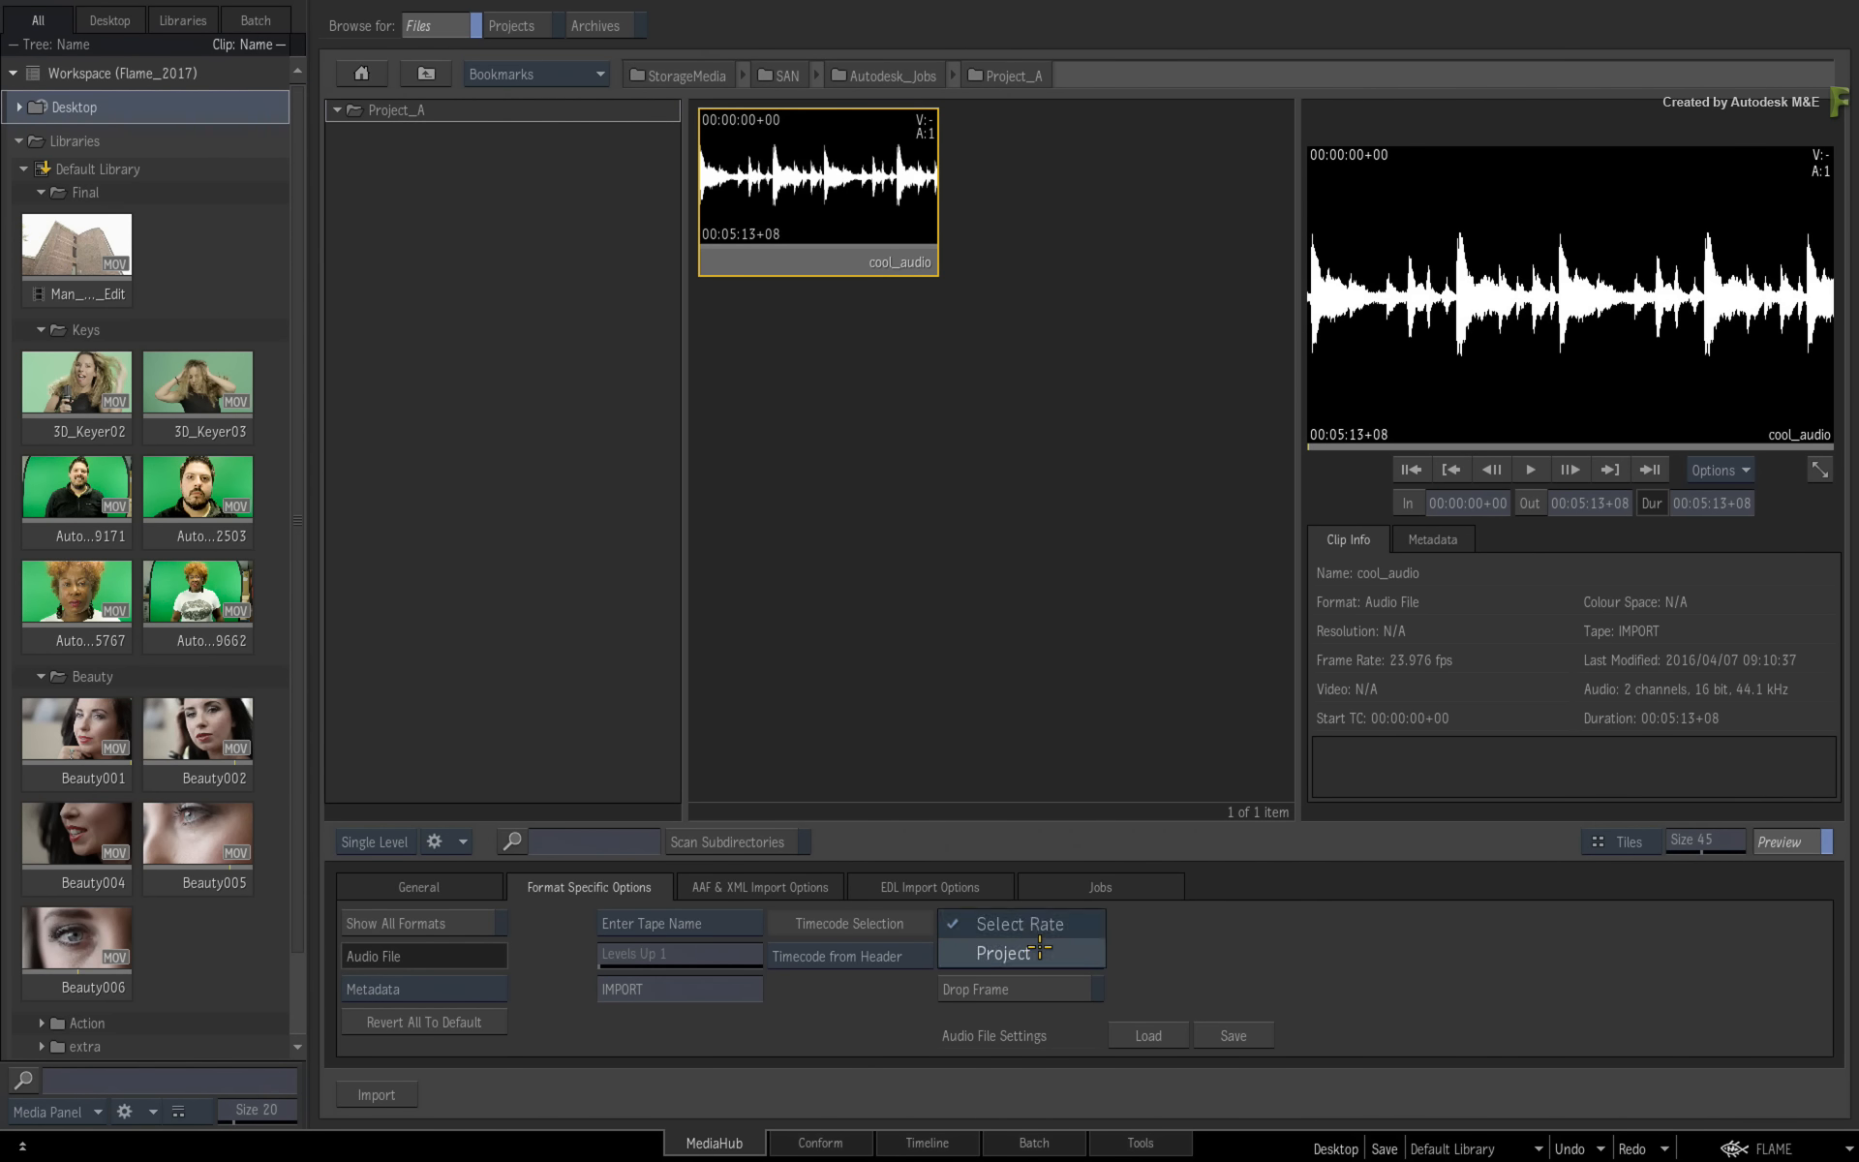
click(1066, 949)
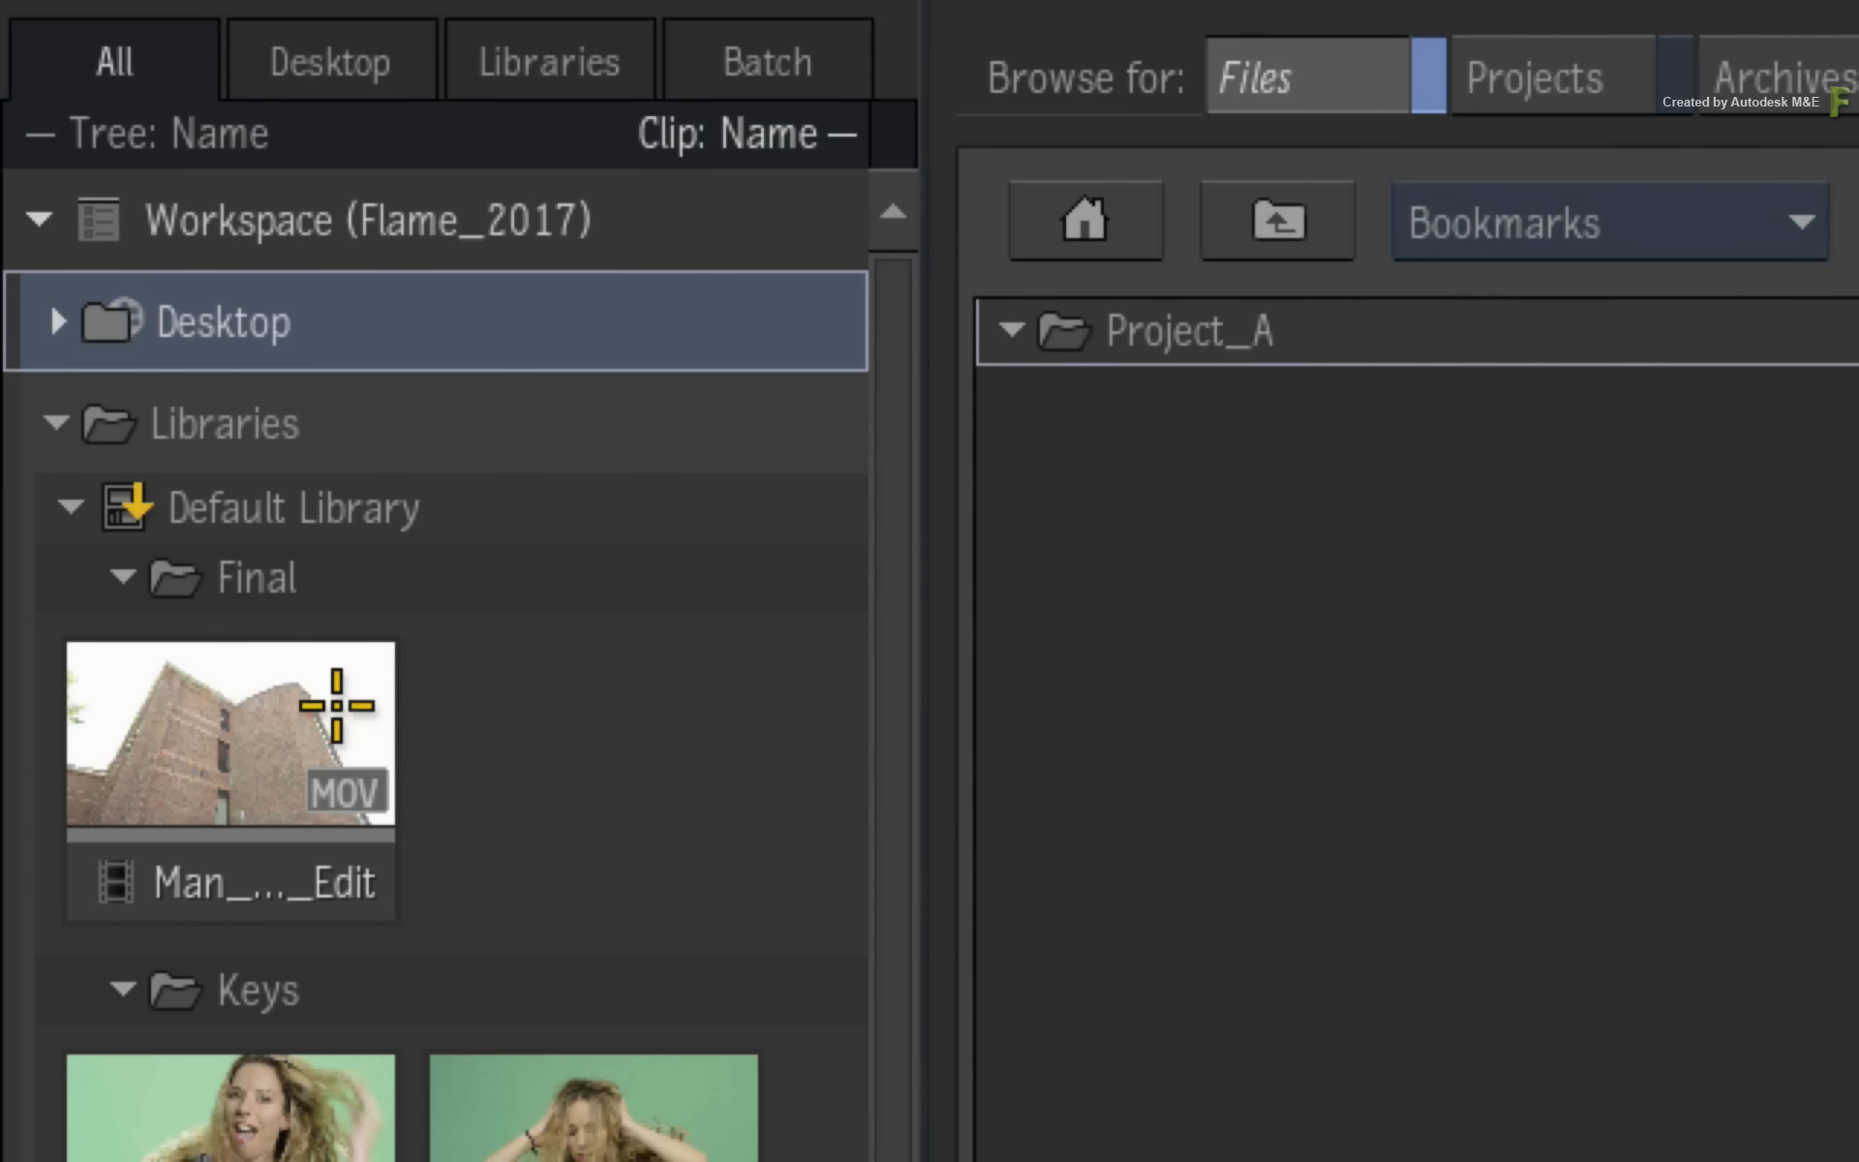
Start a media export of the Man_Phone_Edit sequence into Project_A as Sequence Publish with the EDL Publish (10-bit DPX and WAVE) preset
click(108, 279)
drag(179, 716, 926, 449)
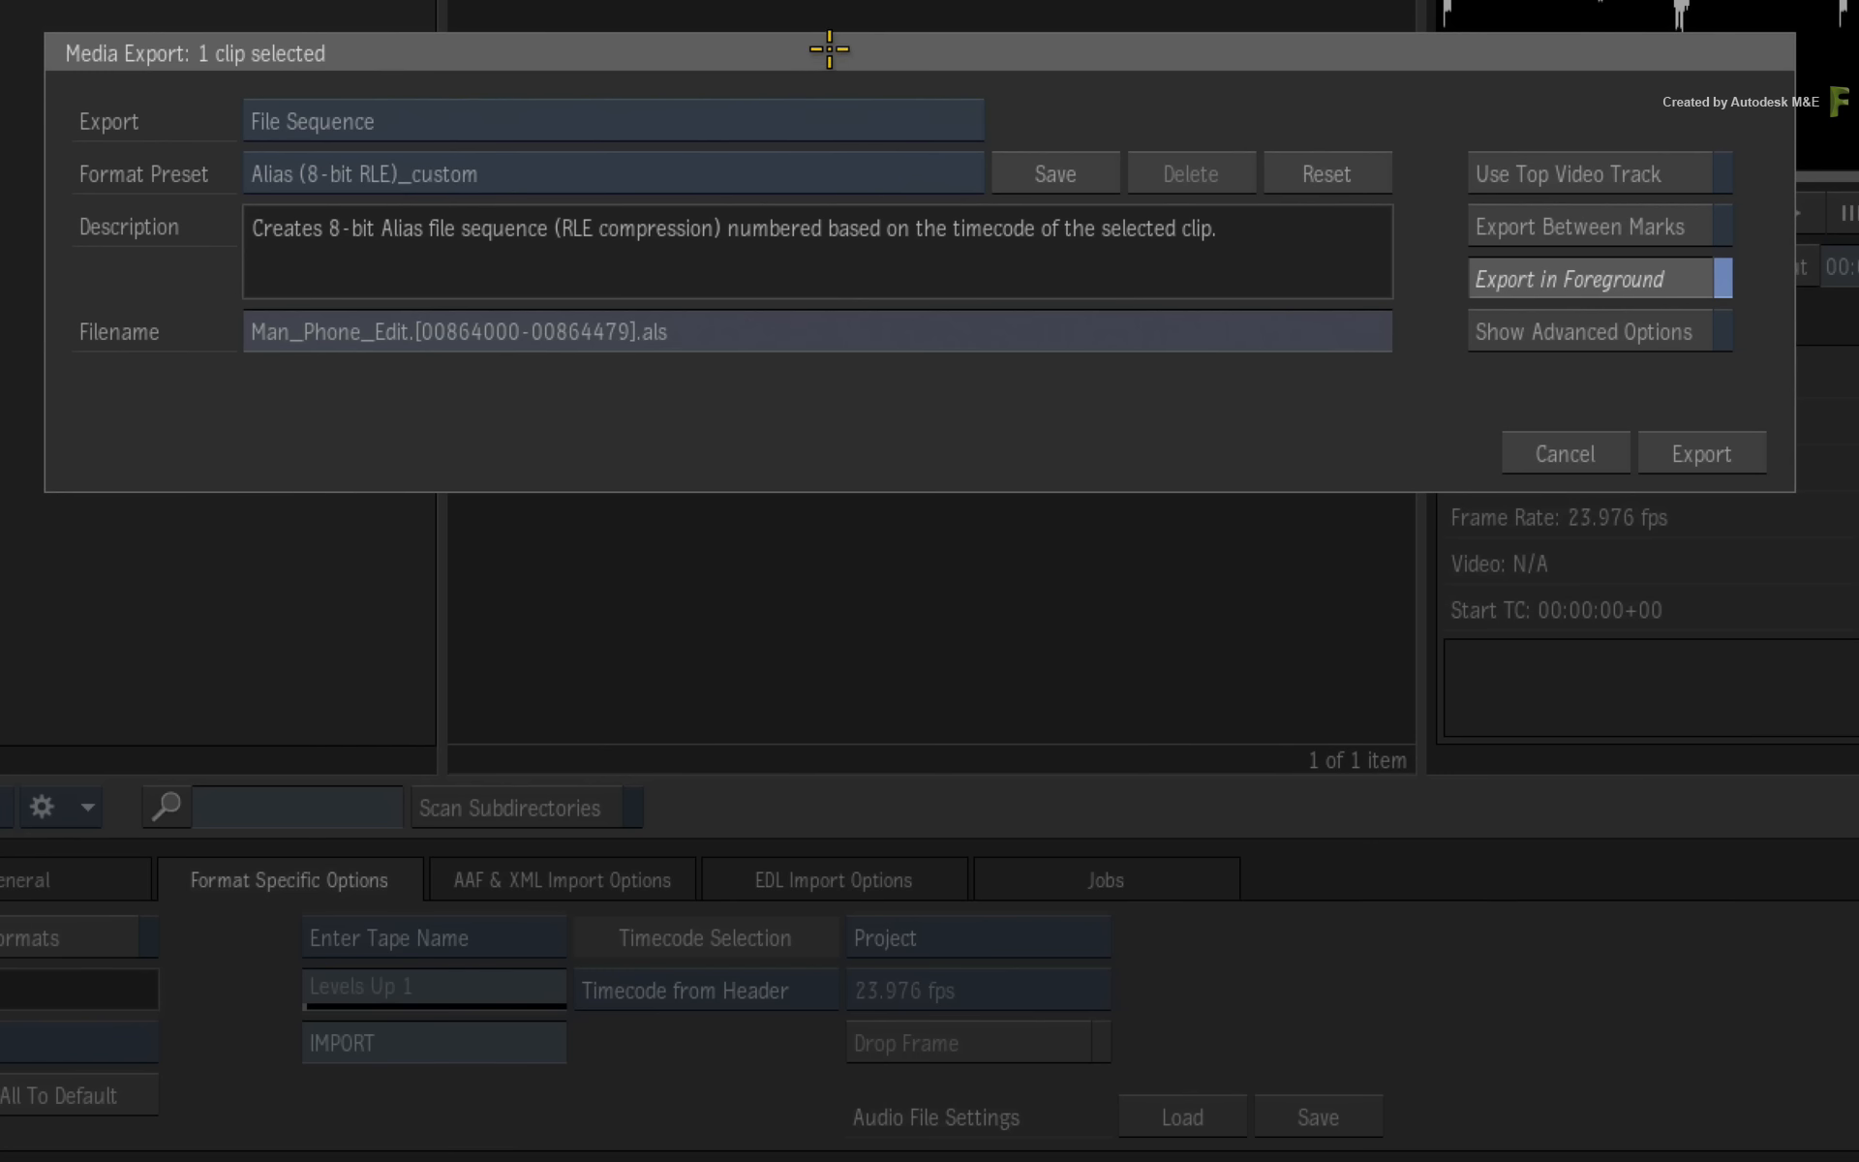
click(781, 123)
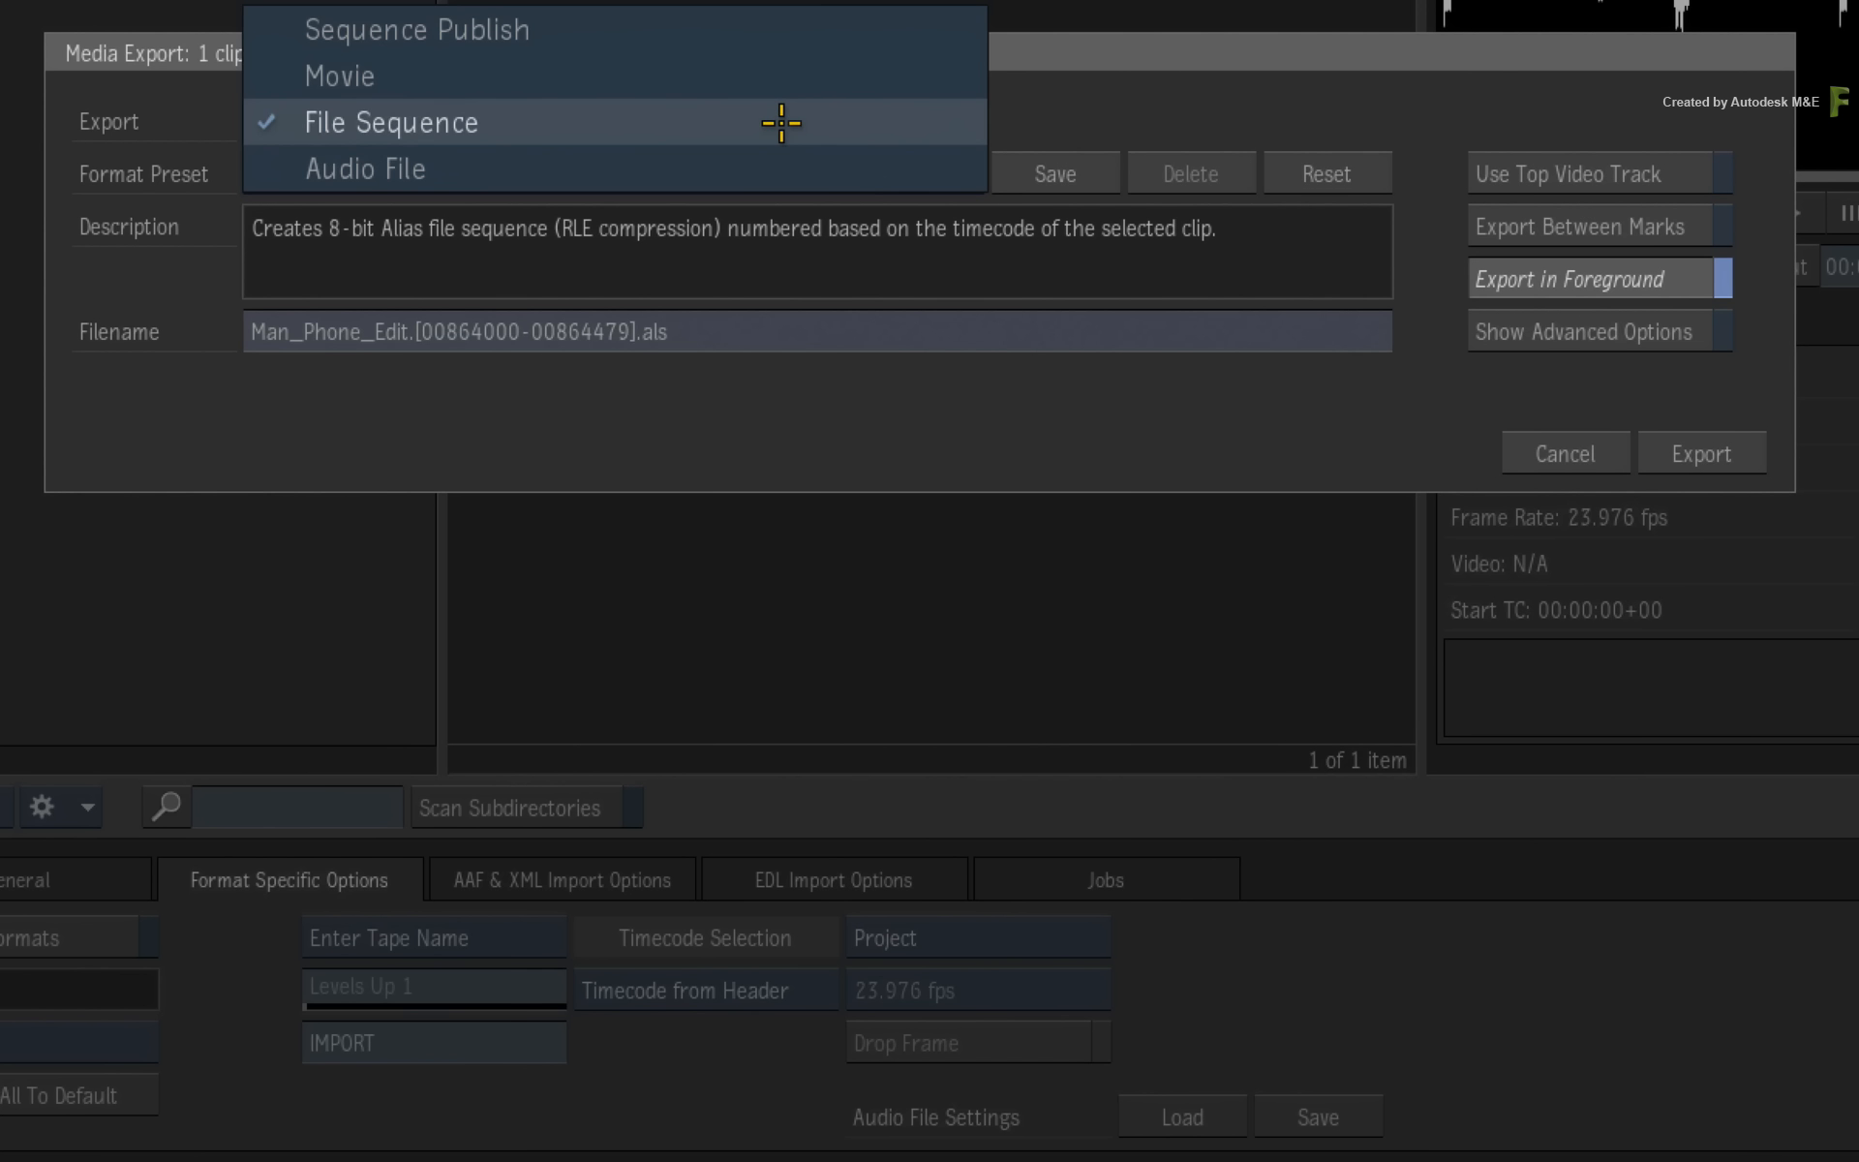
click(801, 37)
click(727, 177)
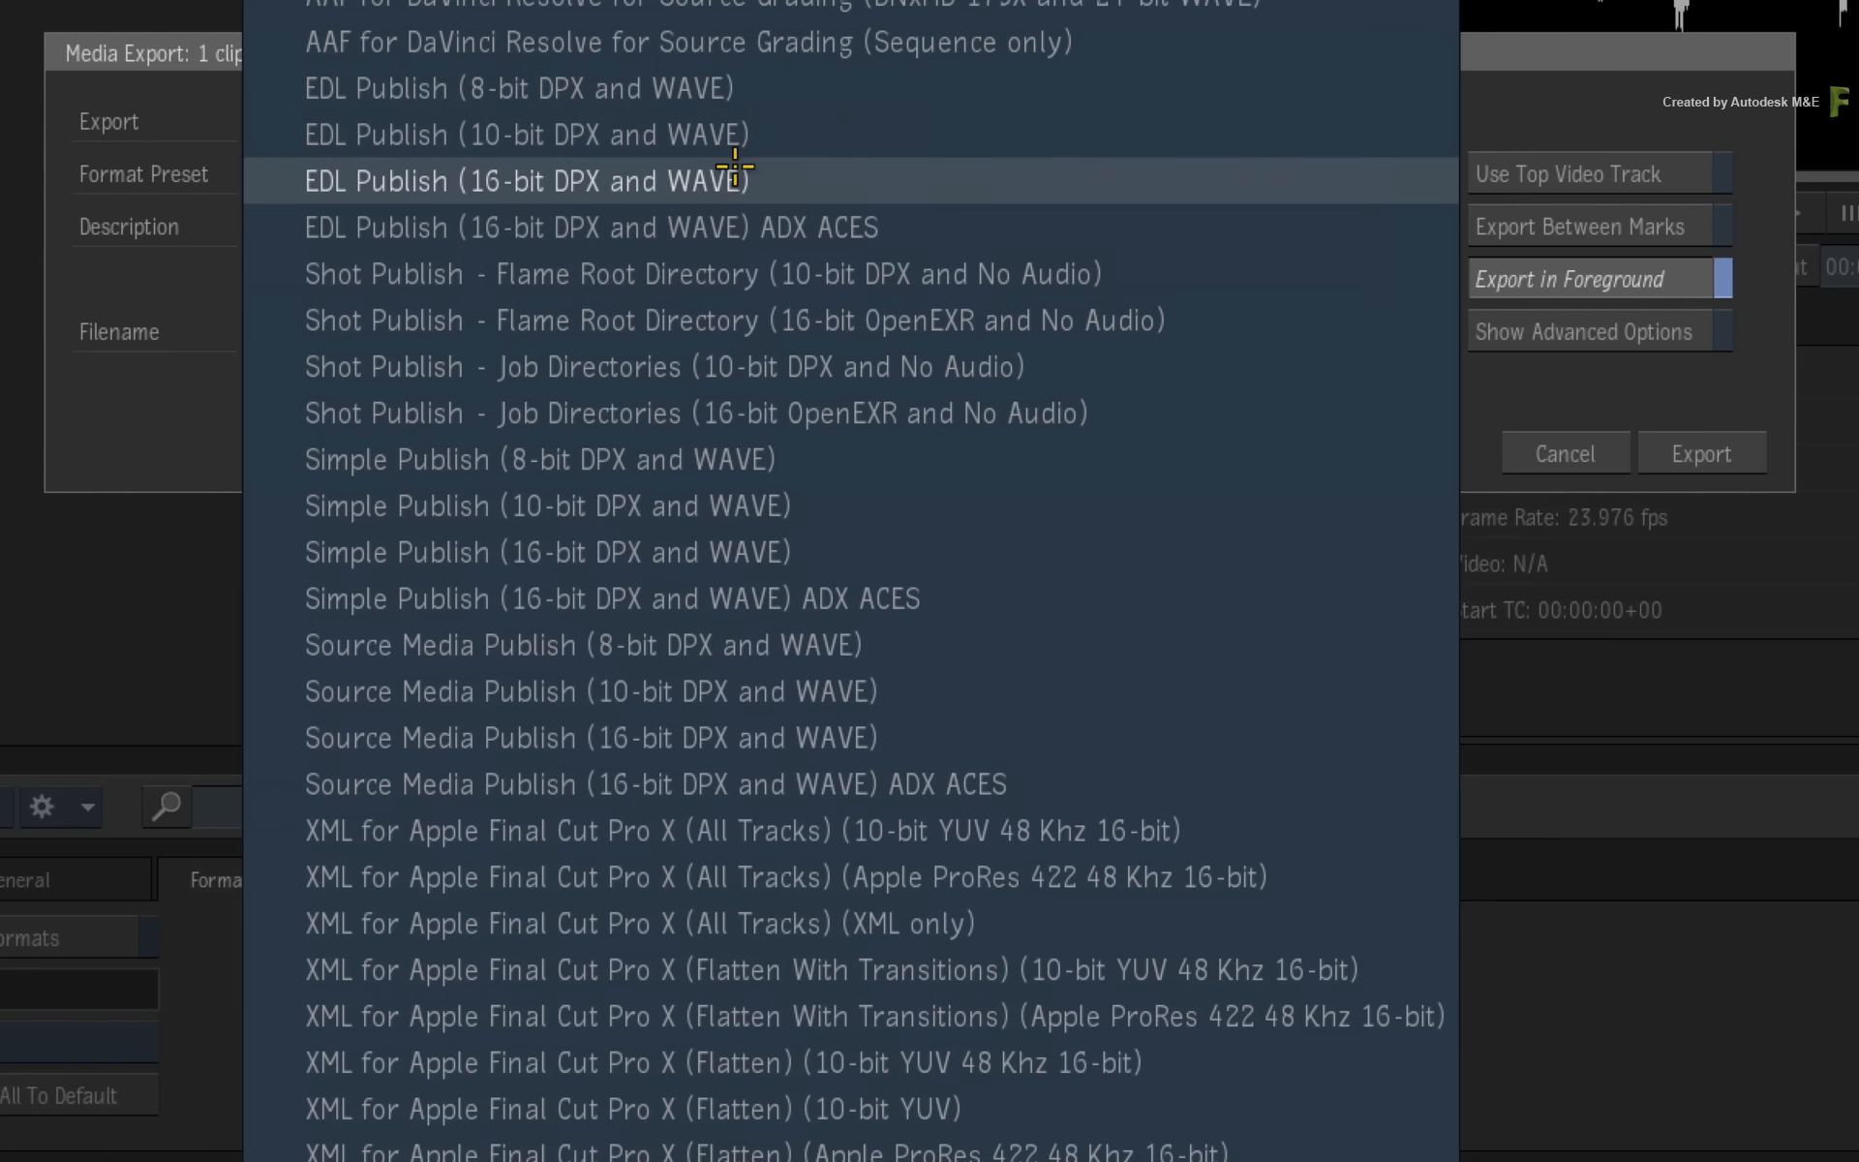
click(810, 127)
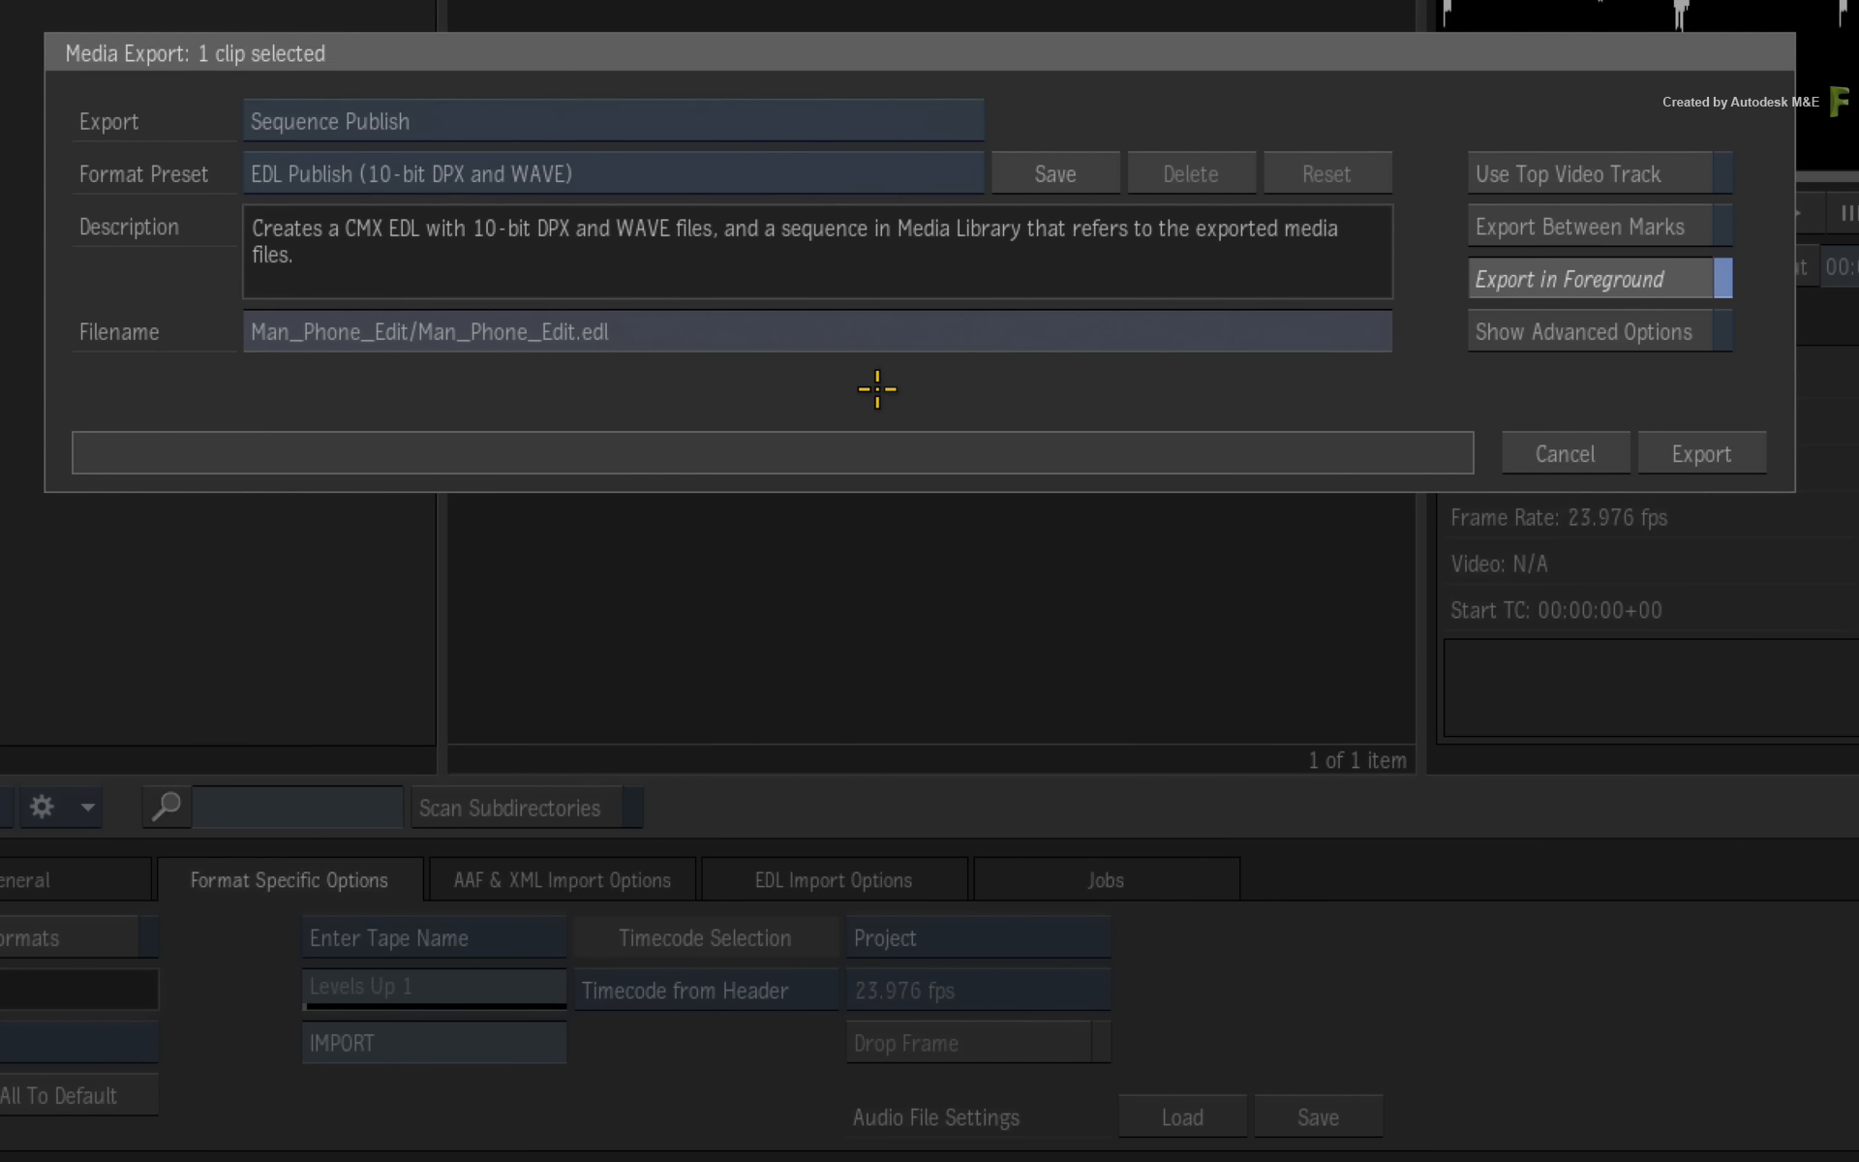
Show the advanced export options, set the video Tracks and Transitions to Keep All Tracks, and close the dialog without exporting
click(1651, 334)
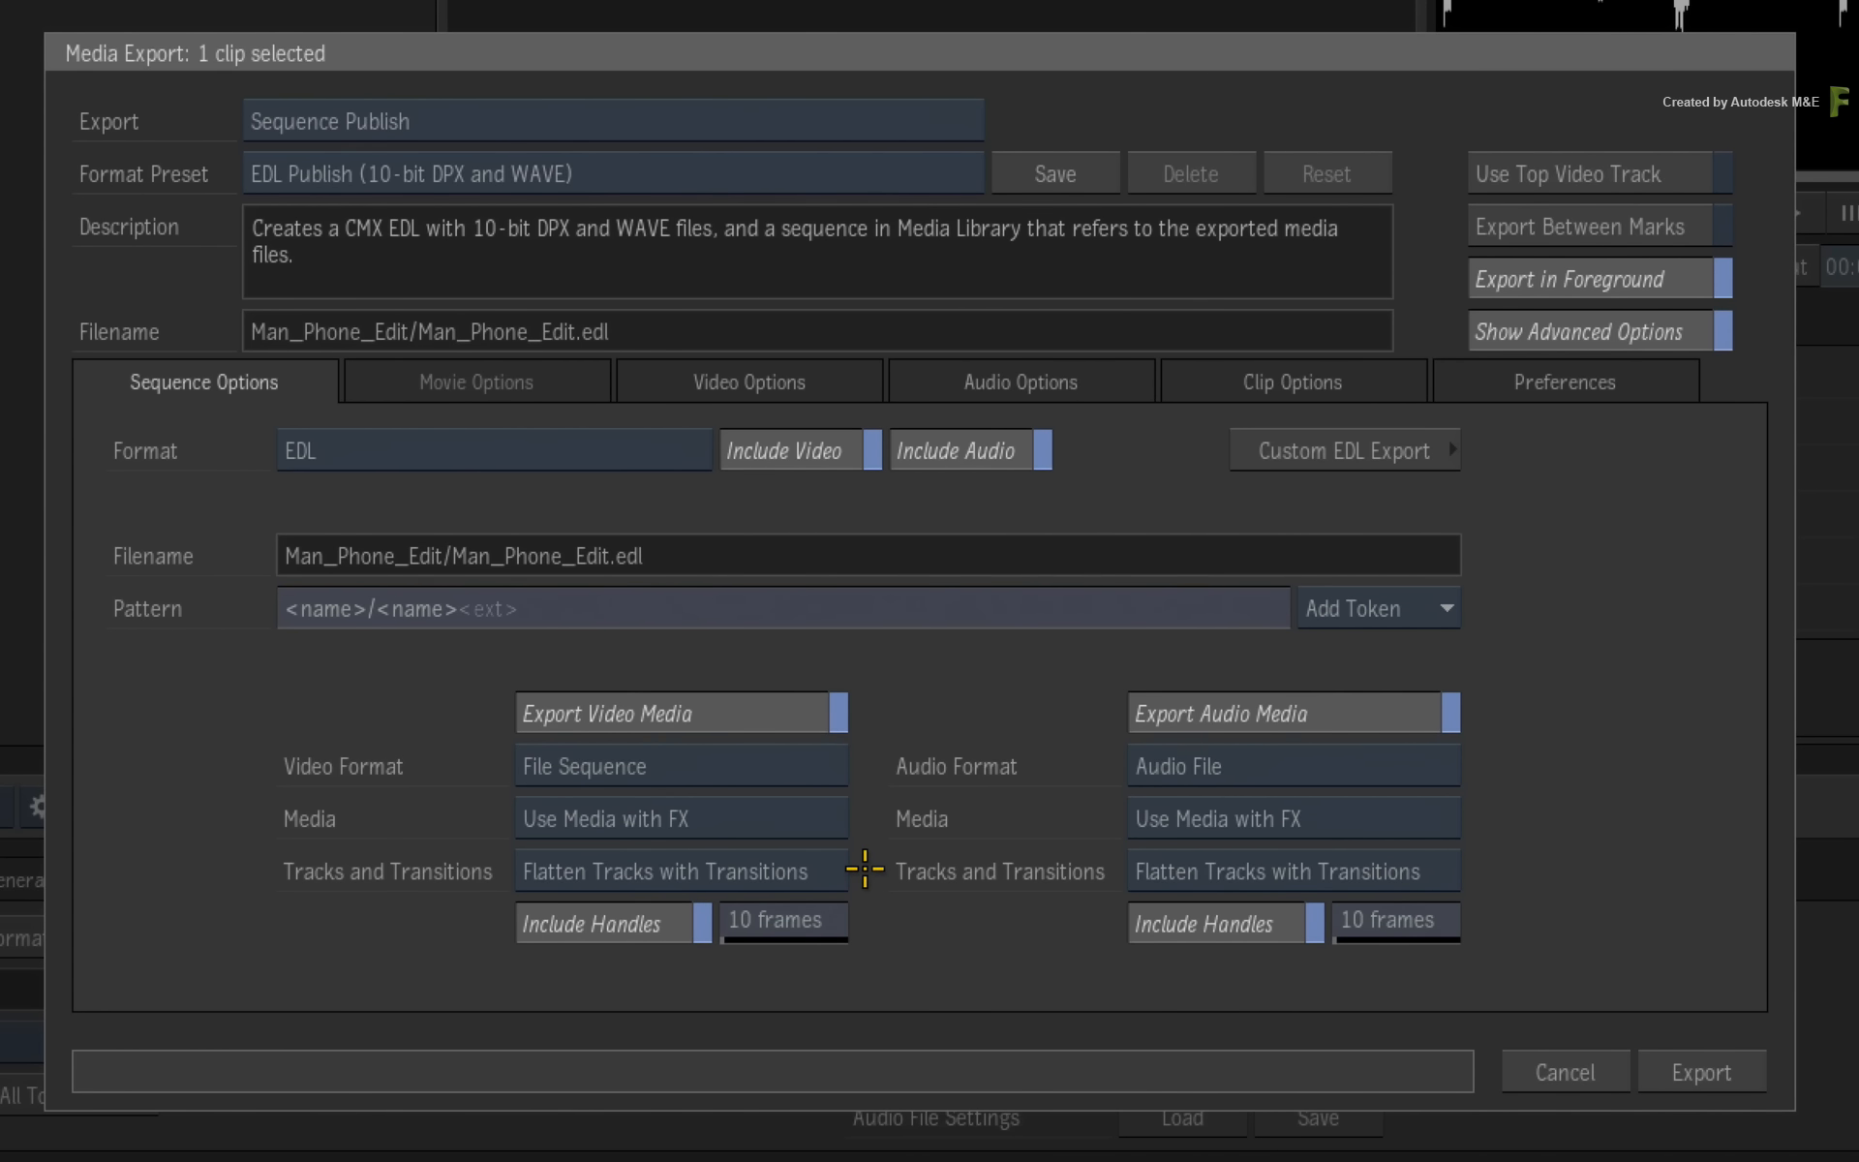
click(825, 872)
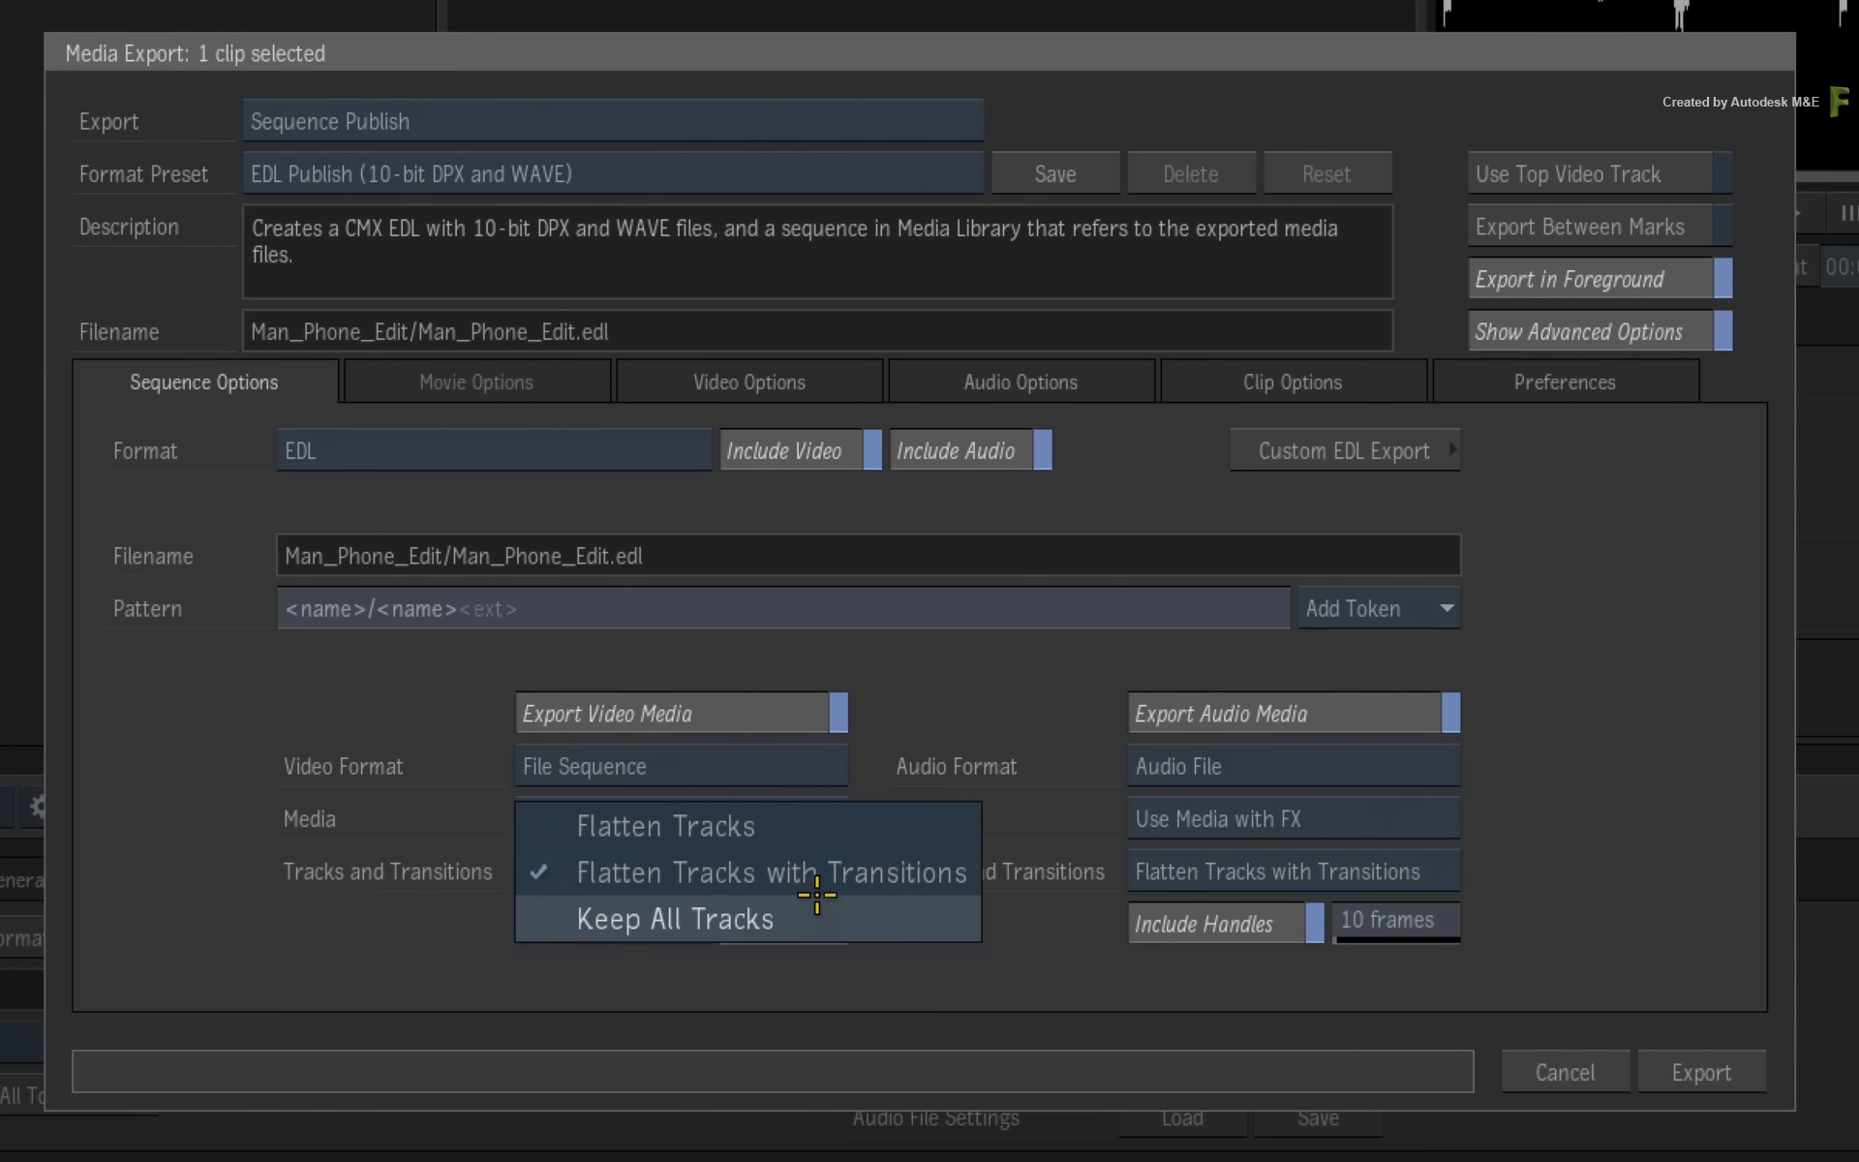
click(813, 915)
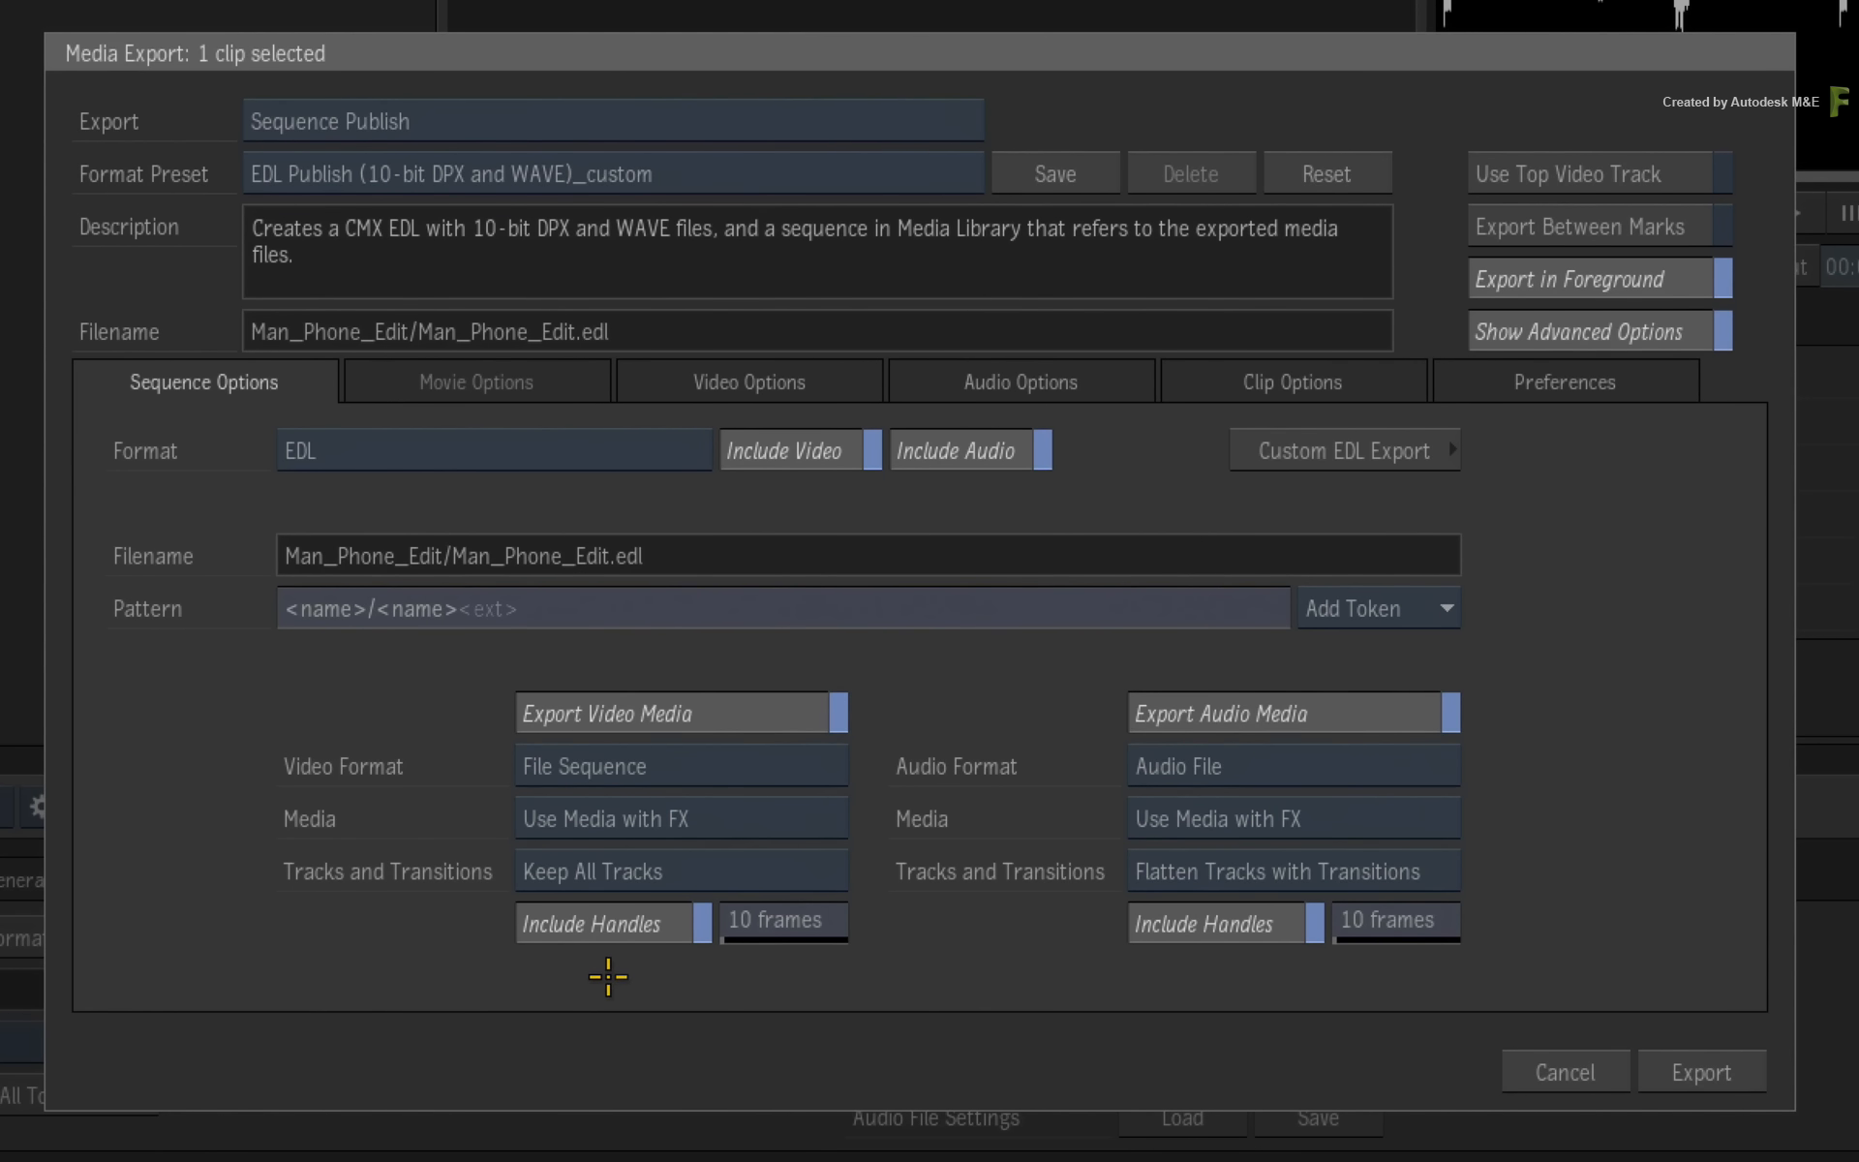
mouse_move(776, 924)
mouse_down()
mouse_move(830, 920)
mouse_move(774, 925)
mouse_up()
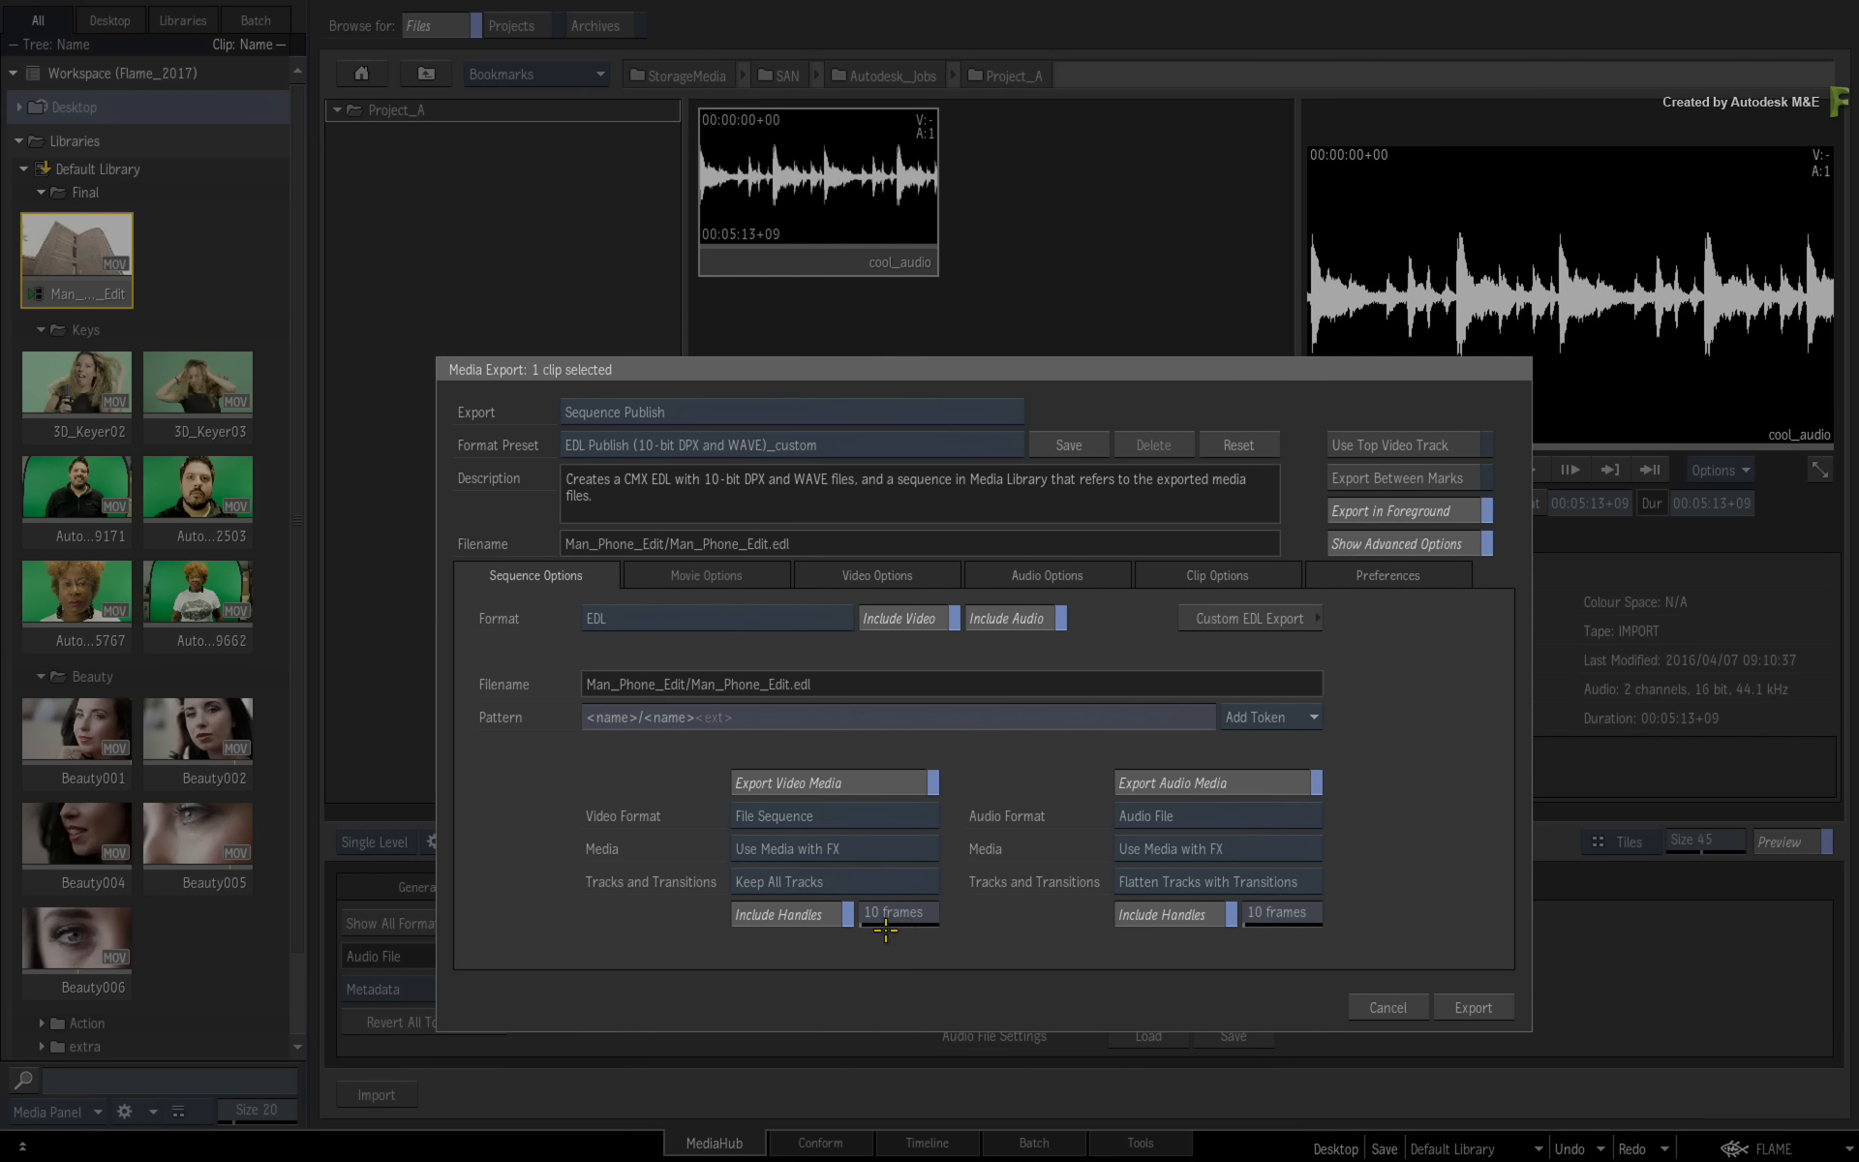
click(1378, 1005)
In the Timeline rendering preferences, switch Include Handles on and back off, setting Infinity Handles to 11
key(ctrl+F10)
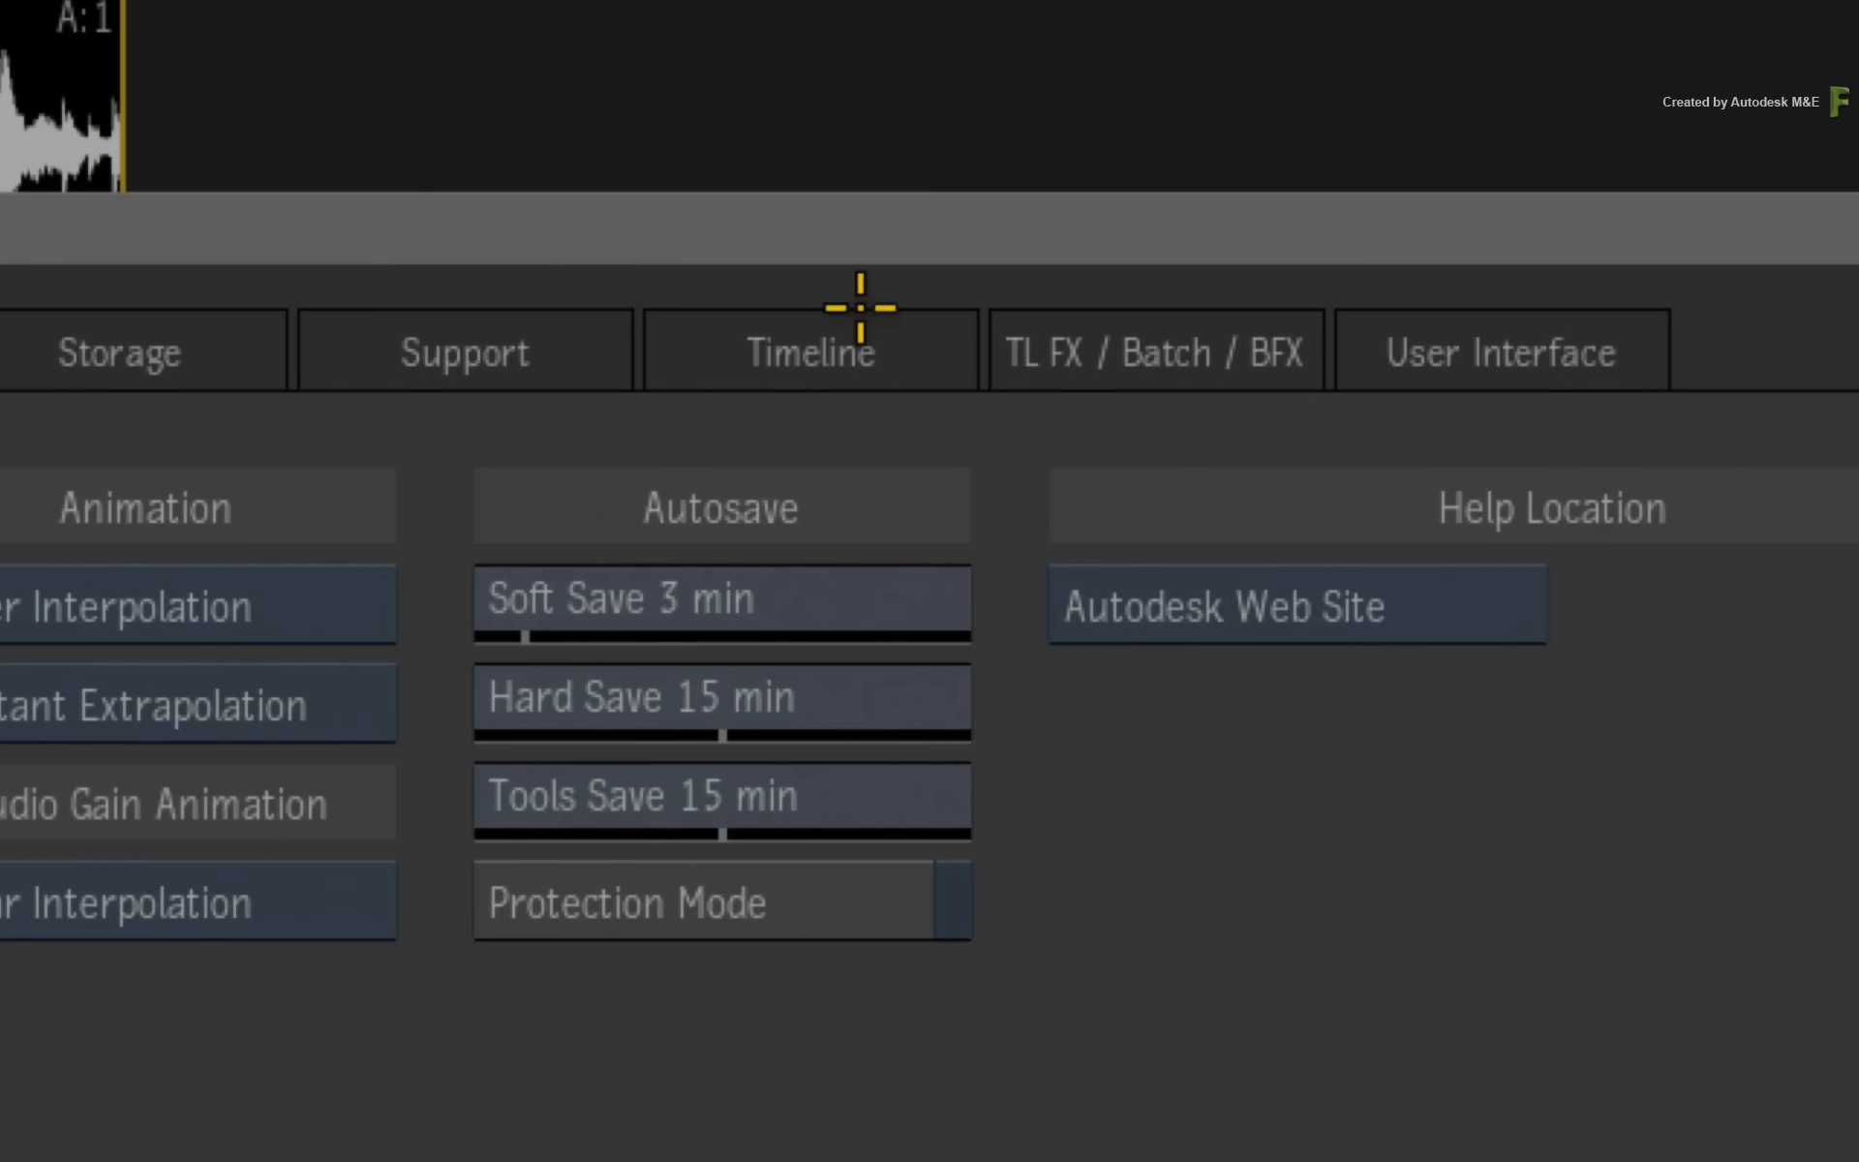
click(1189, 240)
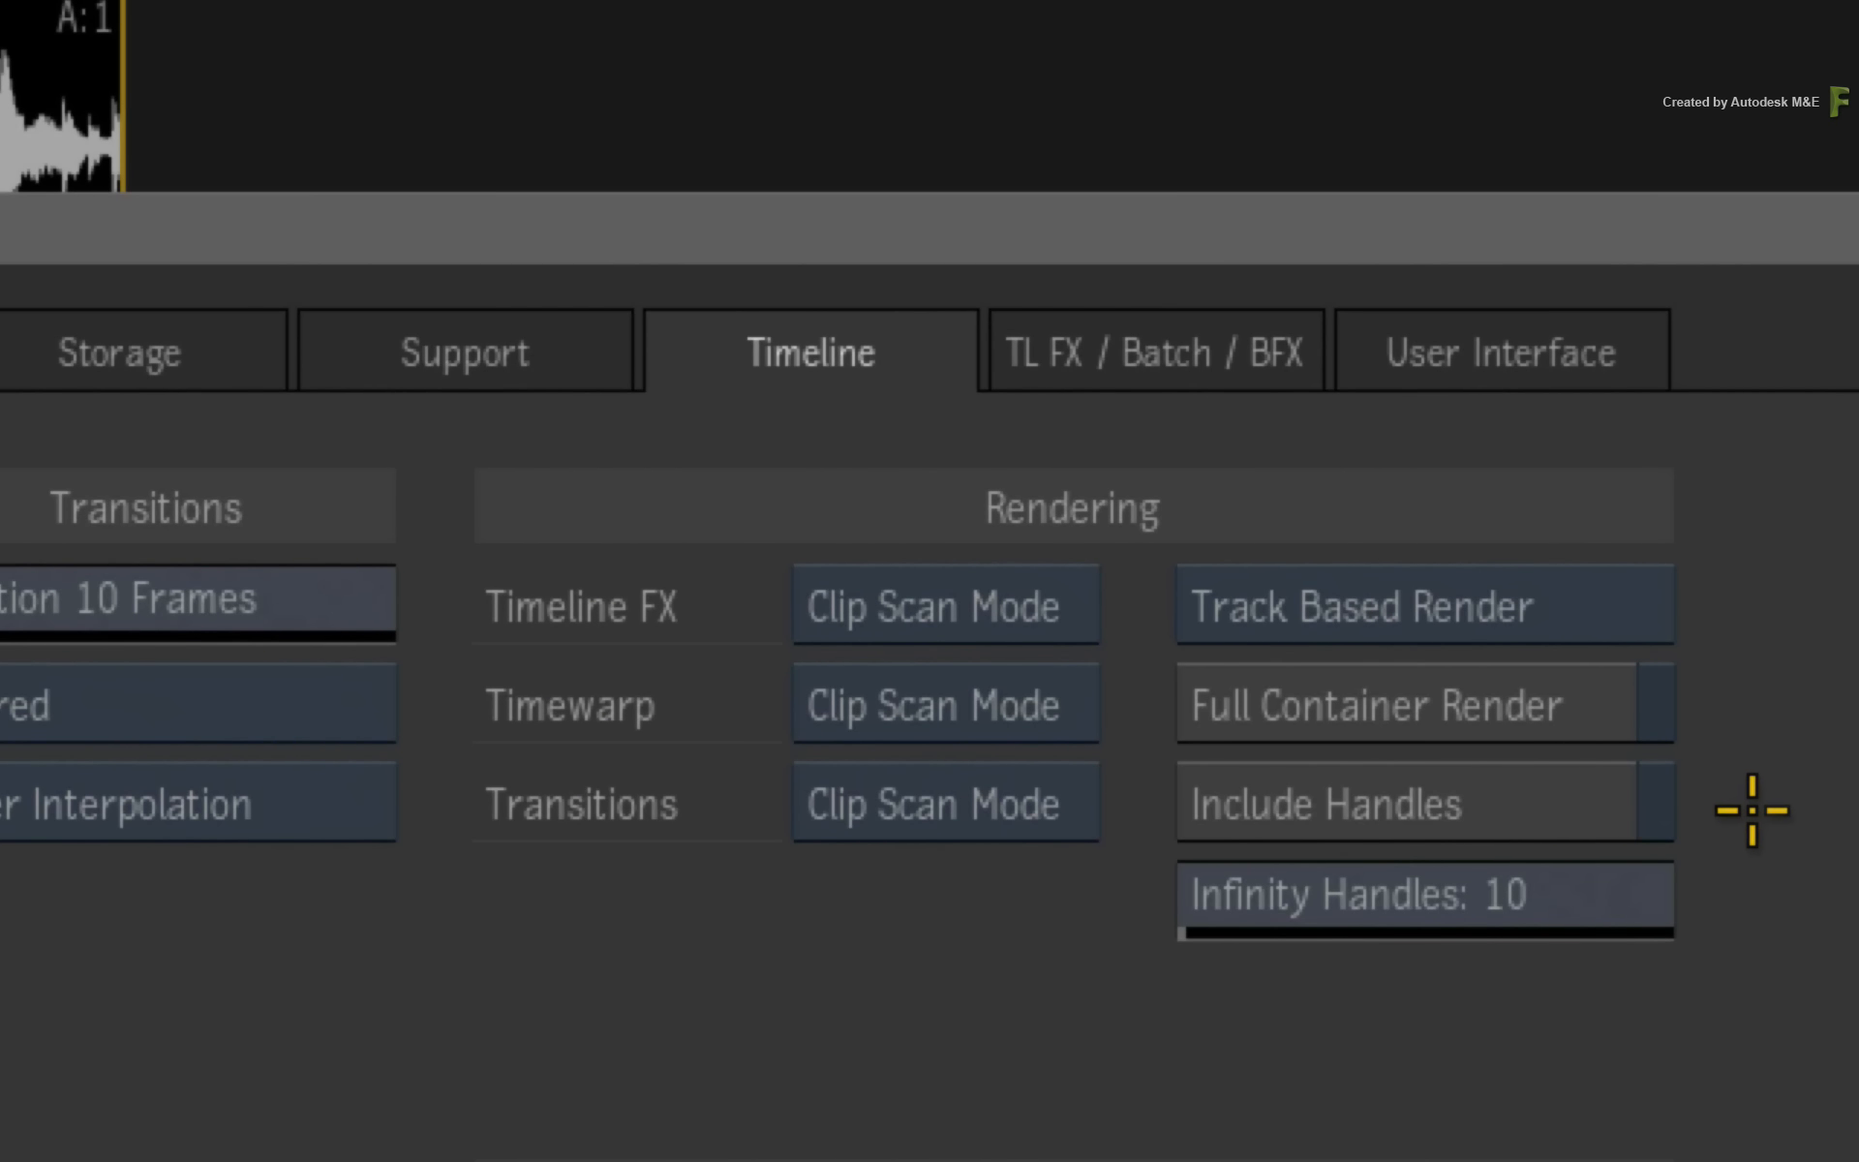
click(1625, 813)
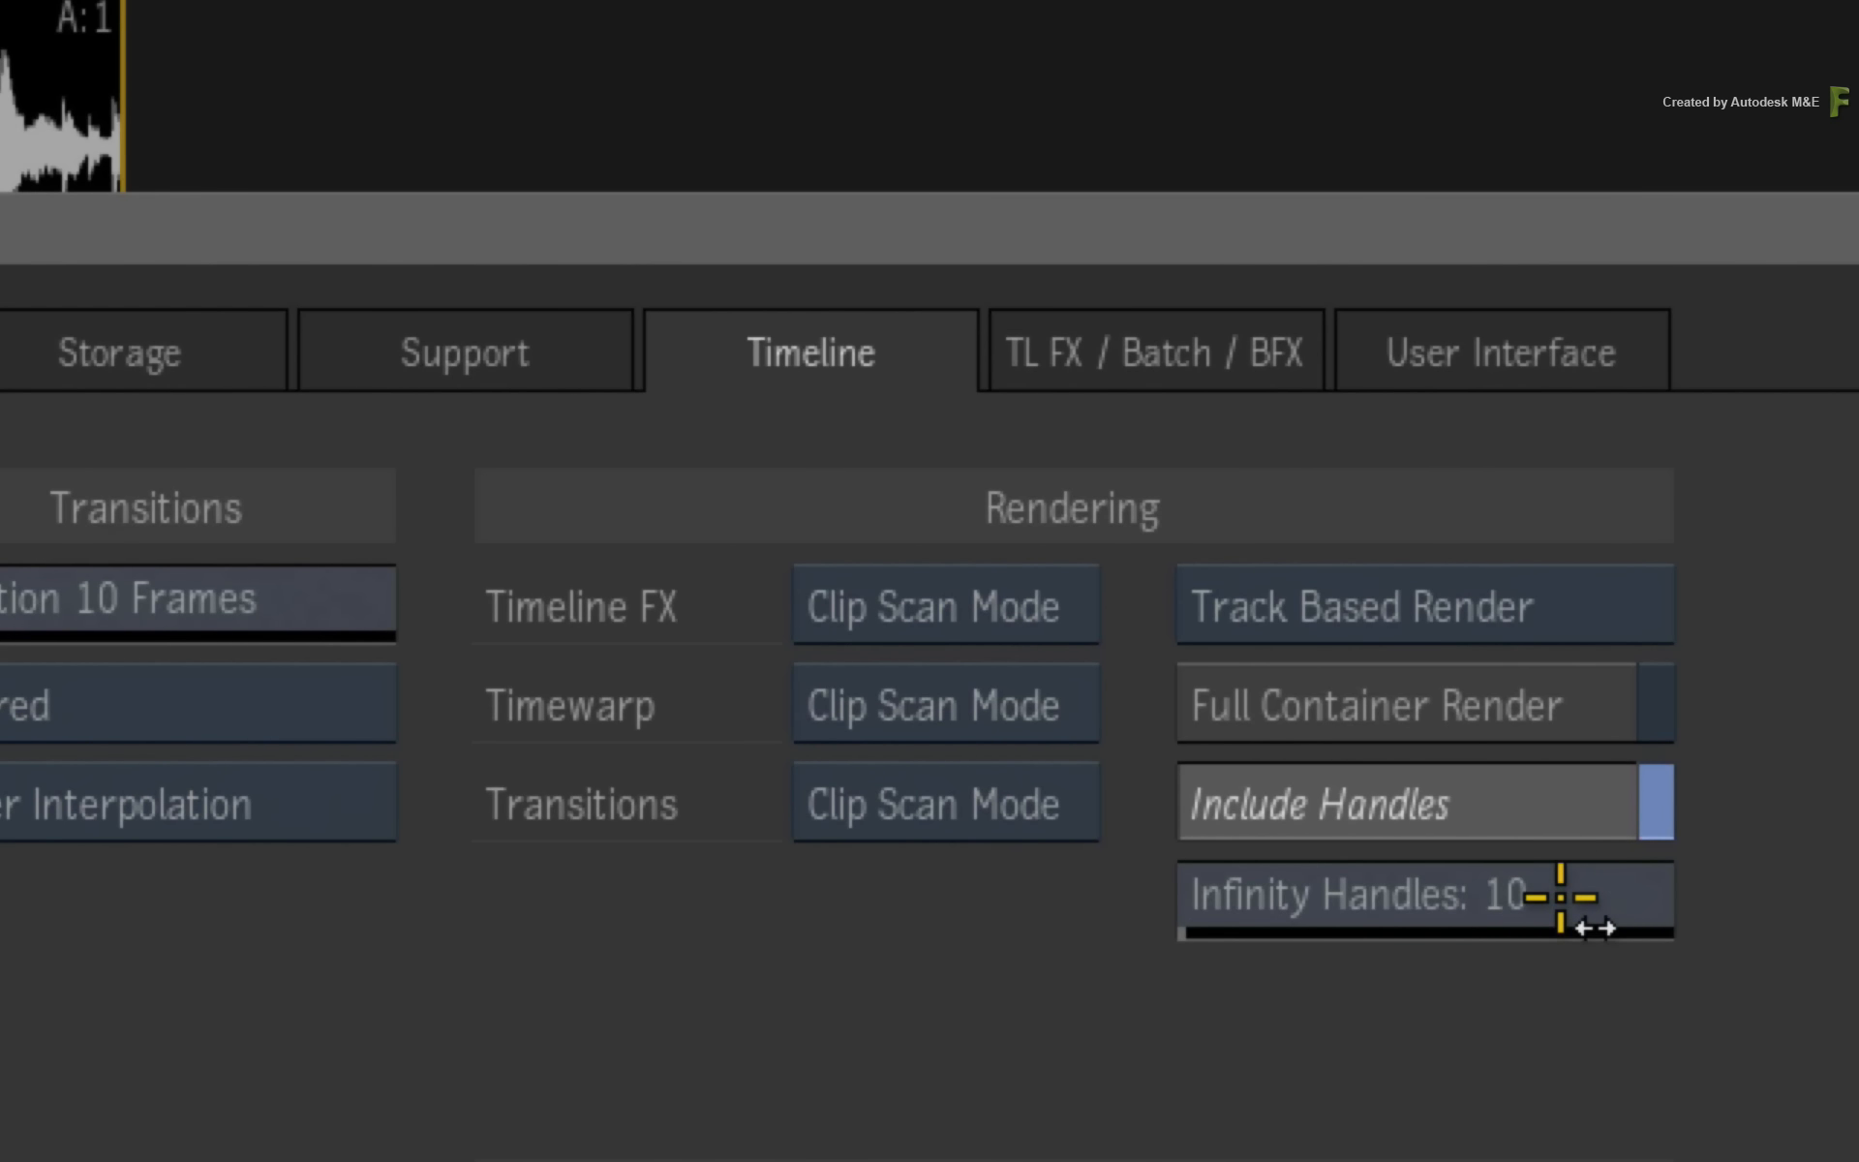
drag(1560, 897, 1535, 963)
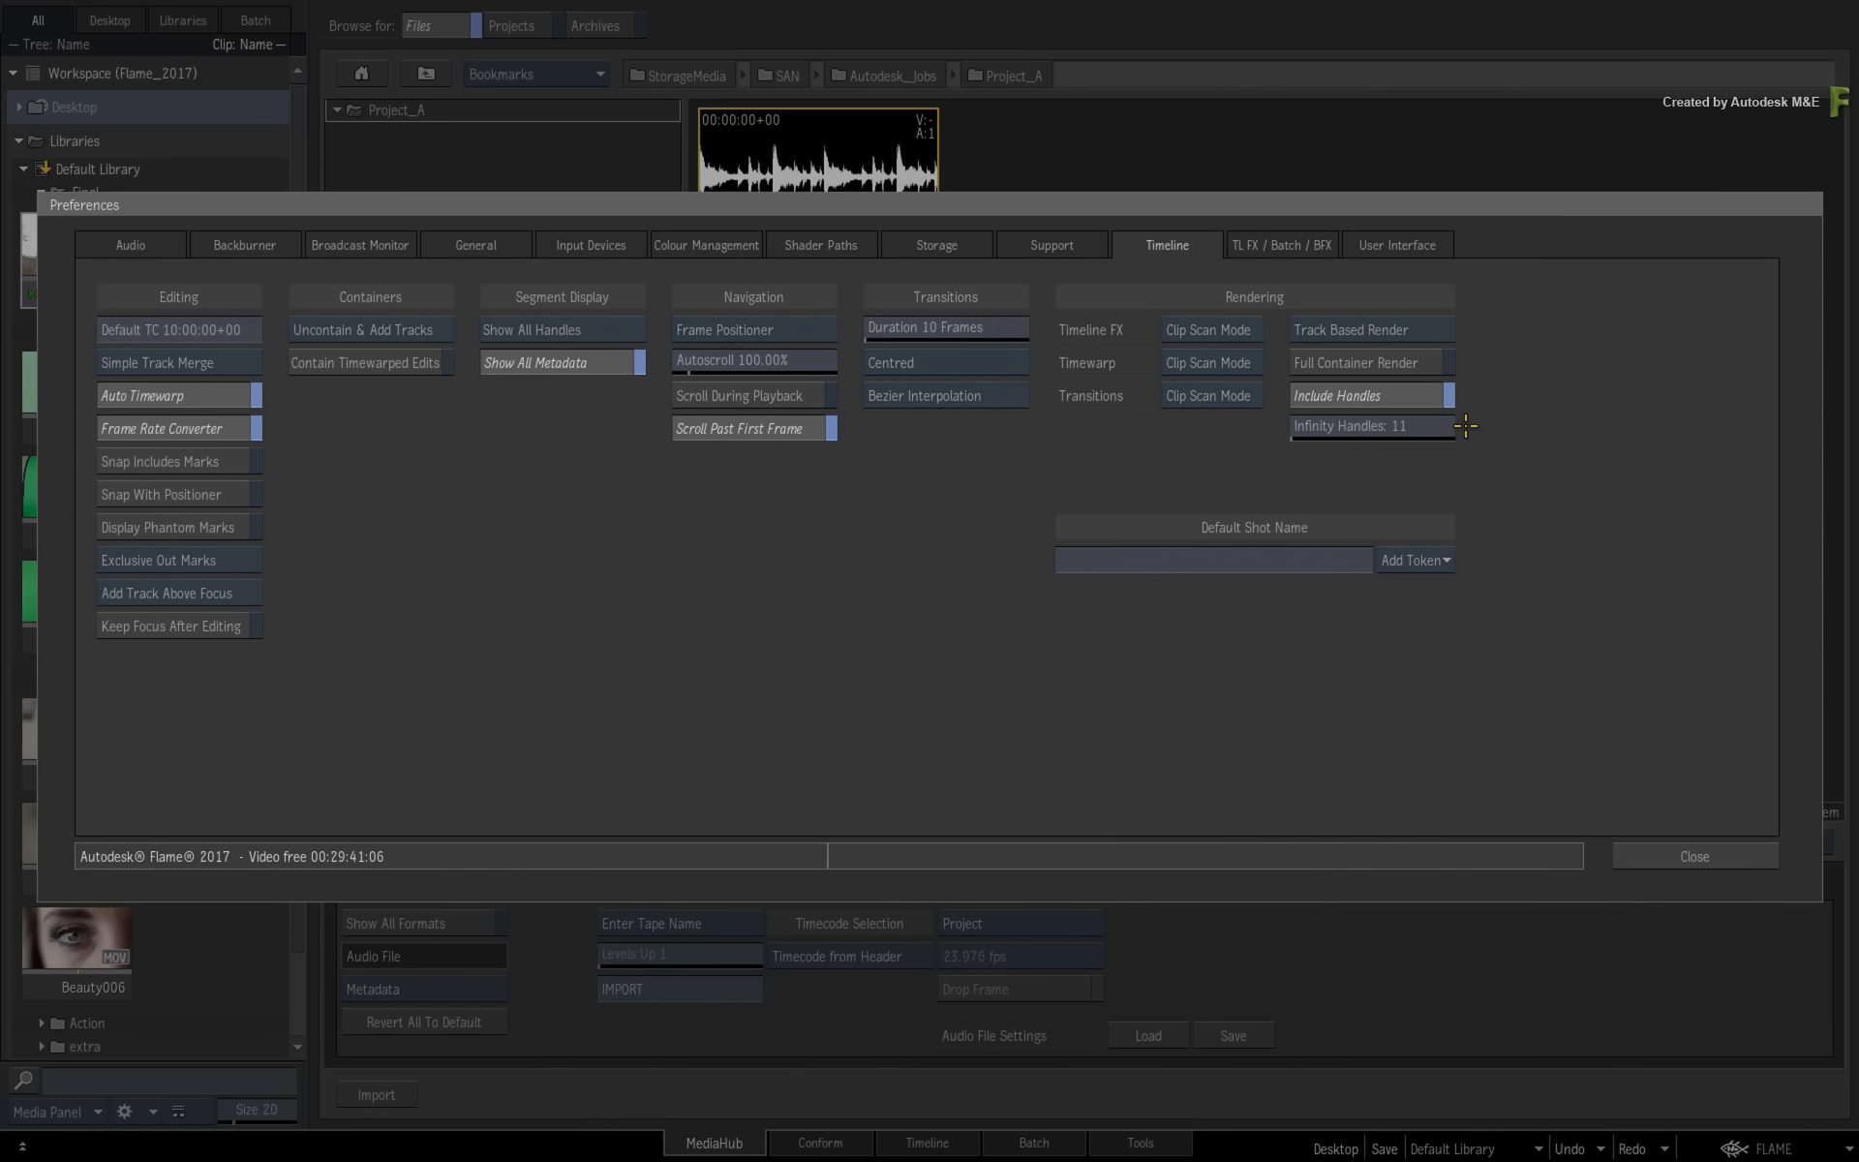
click(1412, 406)
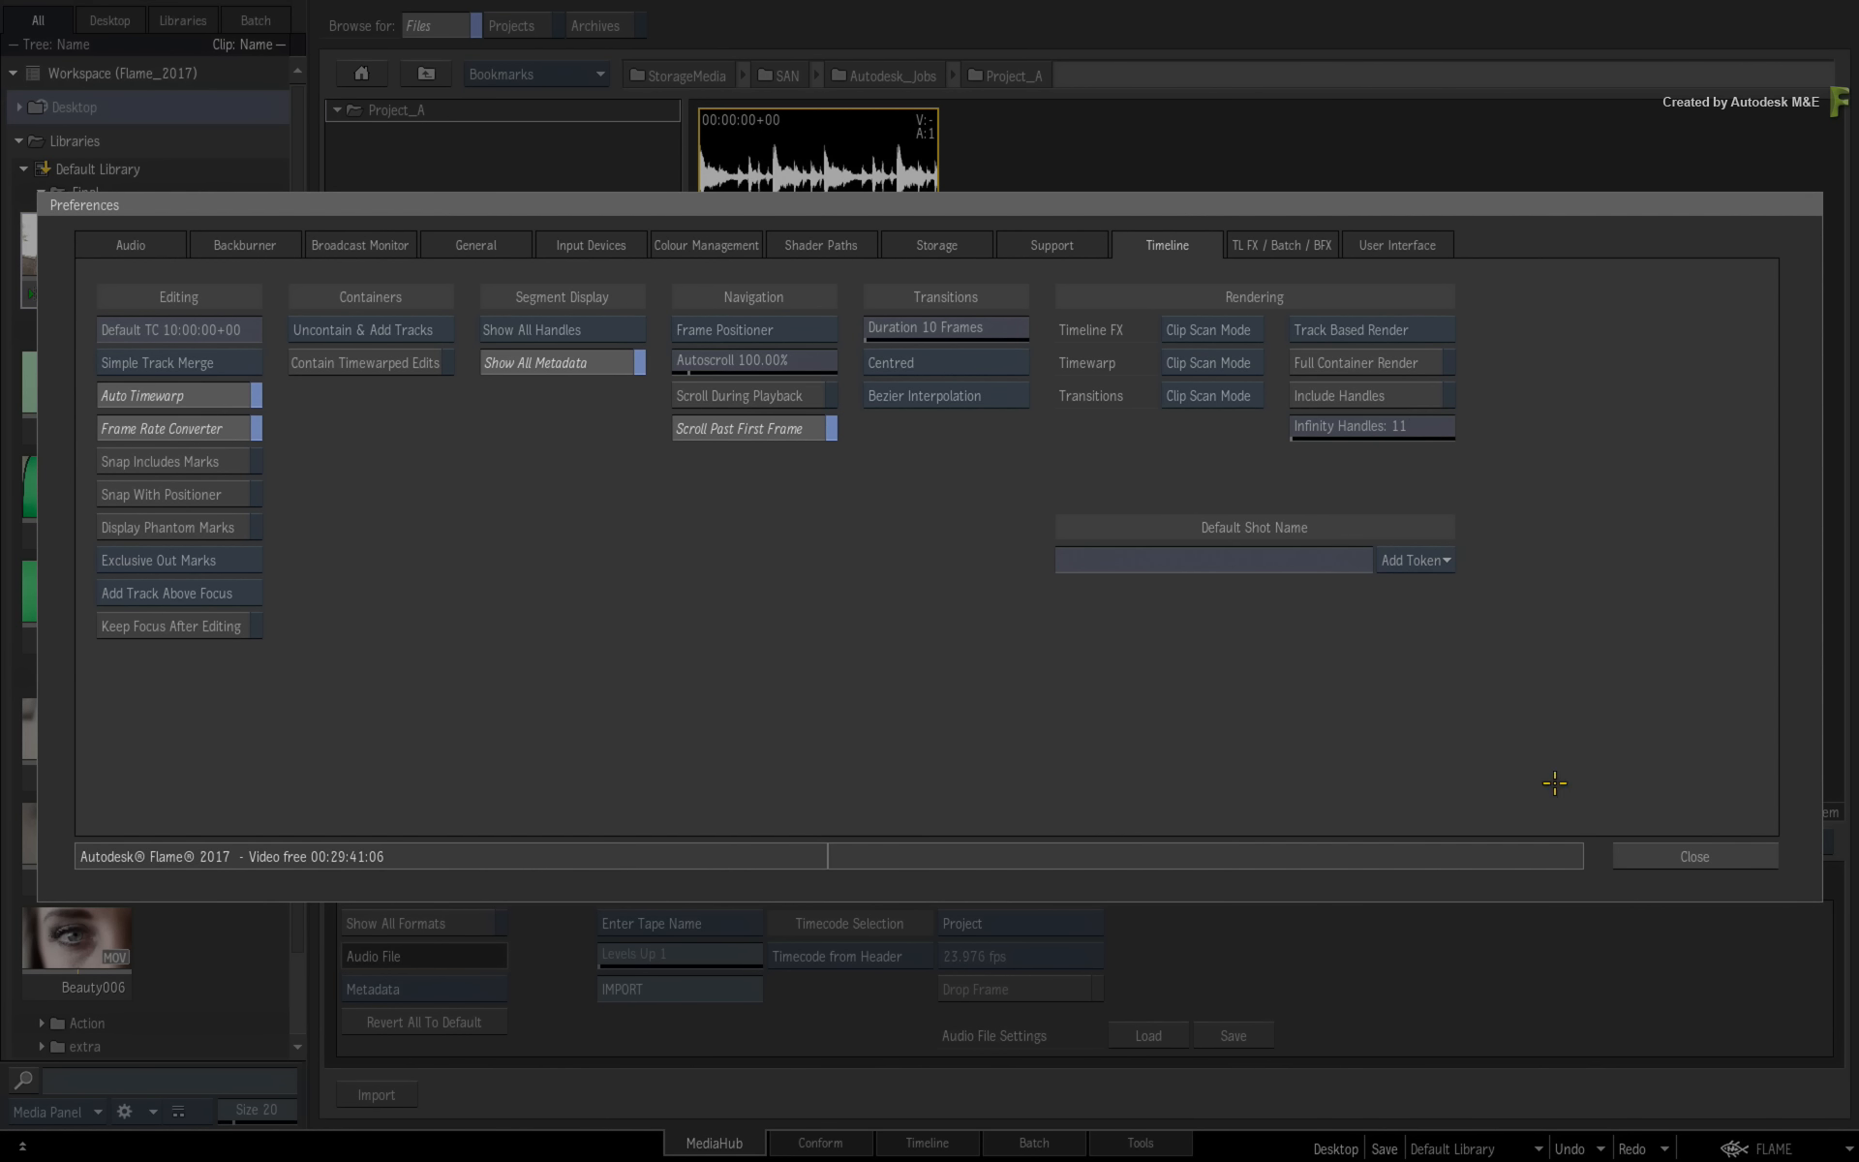
click(1644, 851)
Reopen the media export for the Man_Phone_Edit sequence and toggle Include Handles for the video media off and back on
drag(73, 250, 1101, 494)
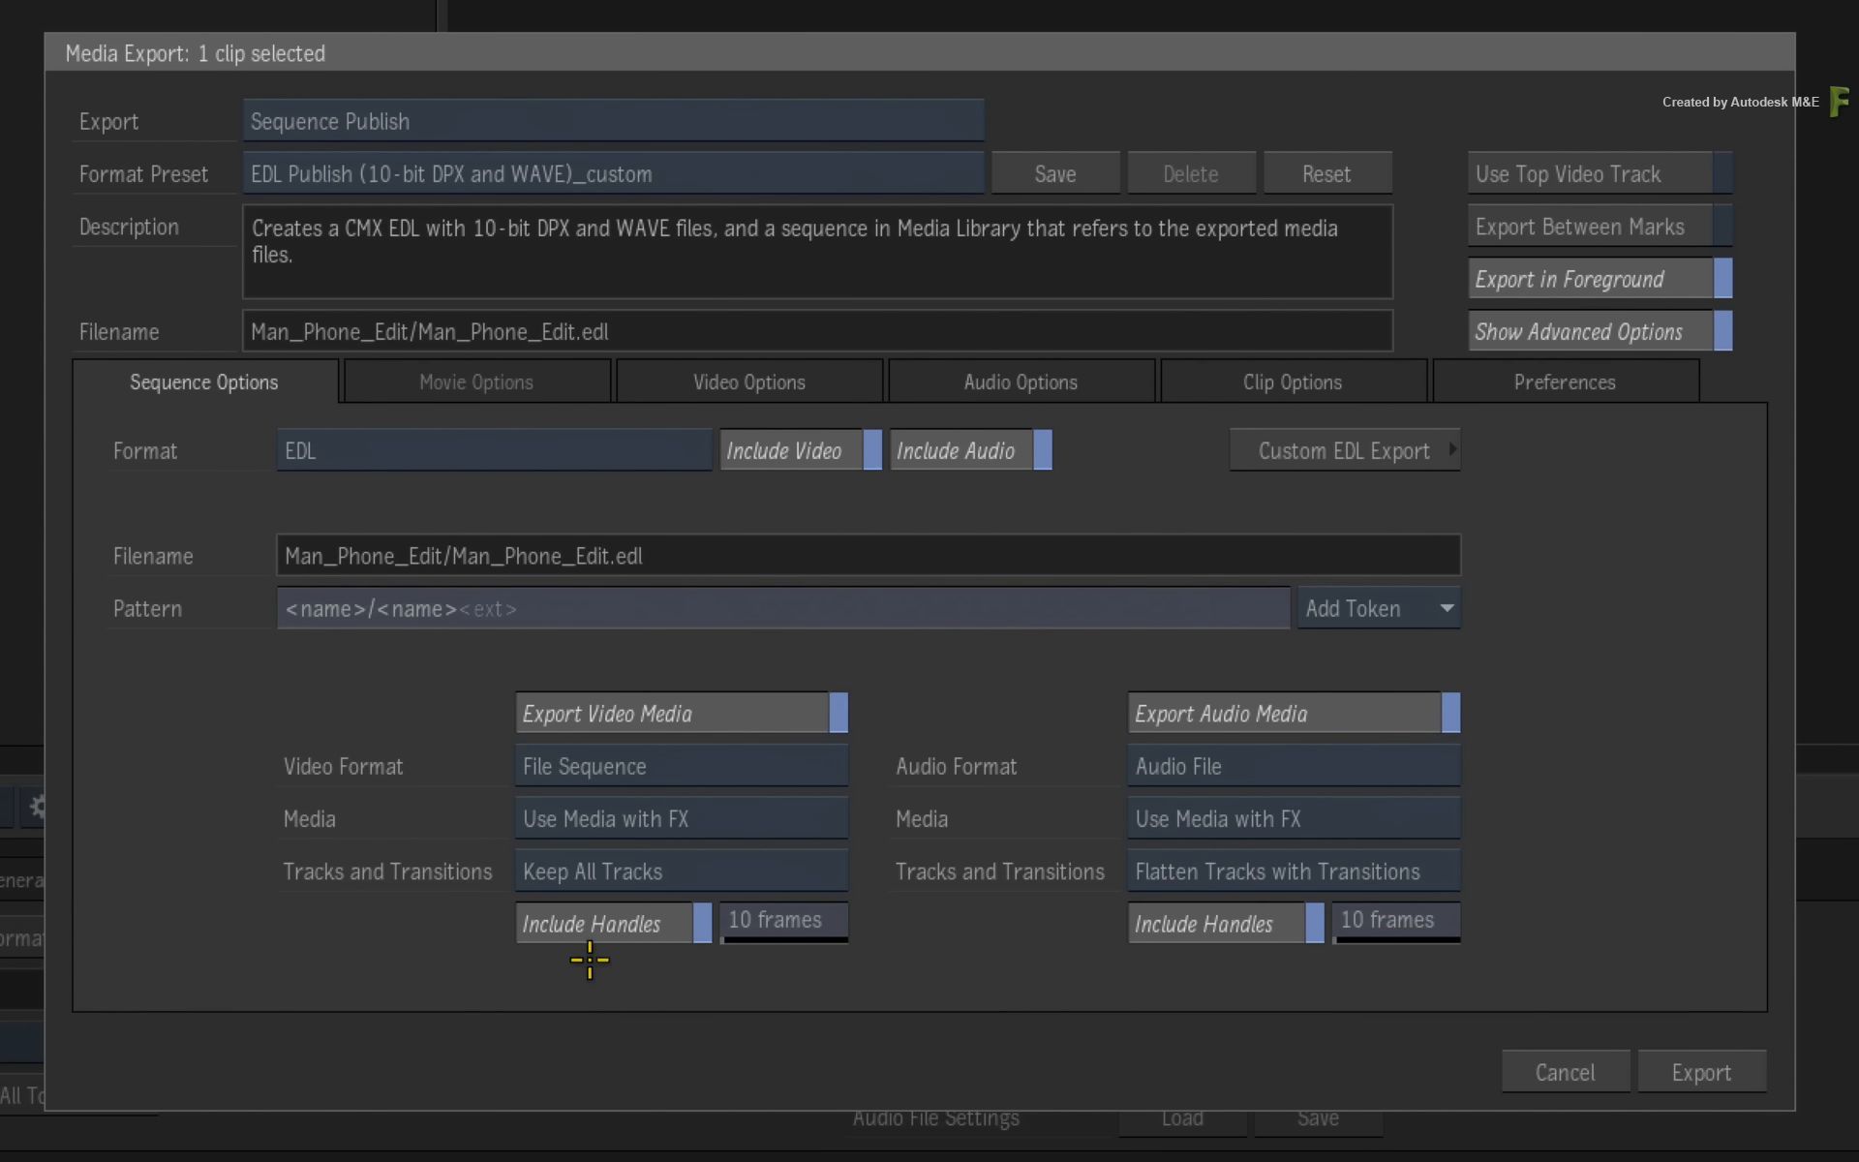
click(678, 929)
click(690, 928)
Enable Create Clip Data in the clip options, look through the segment pattern tokens, and cancel the export
click(1197, 384)
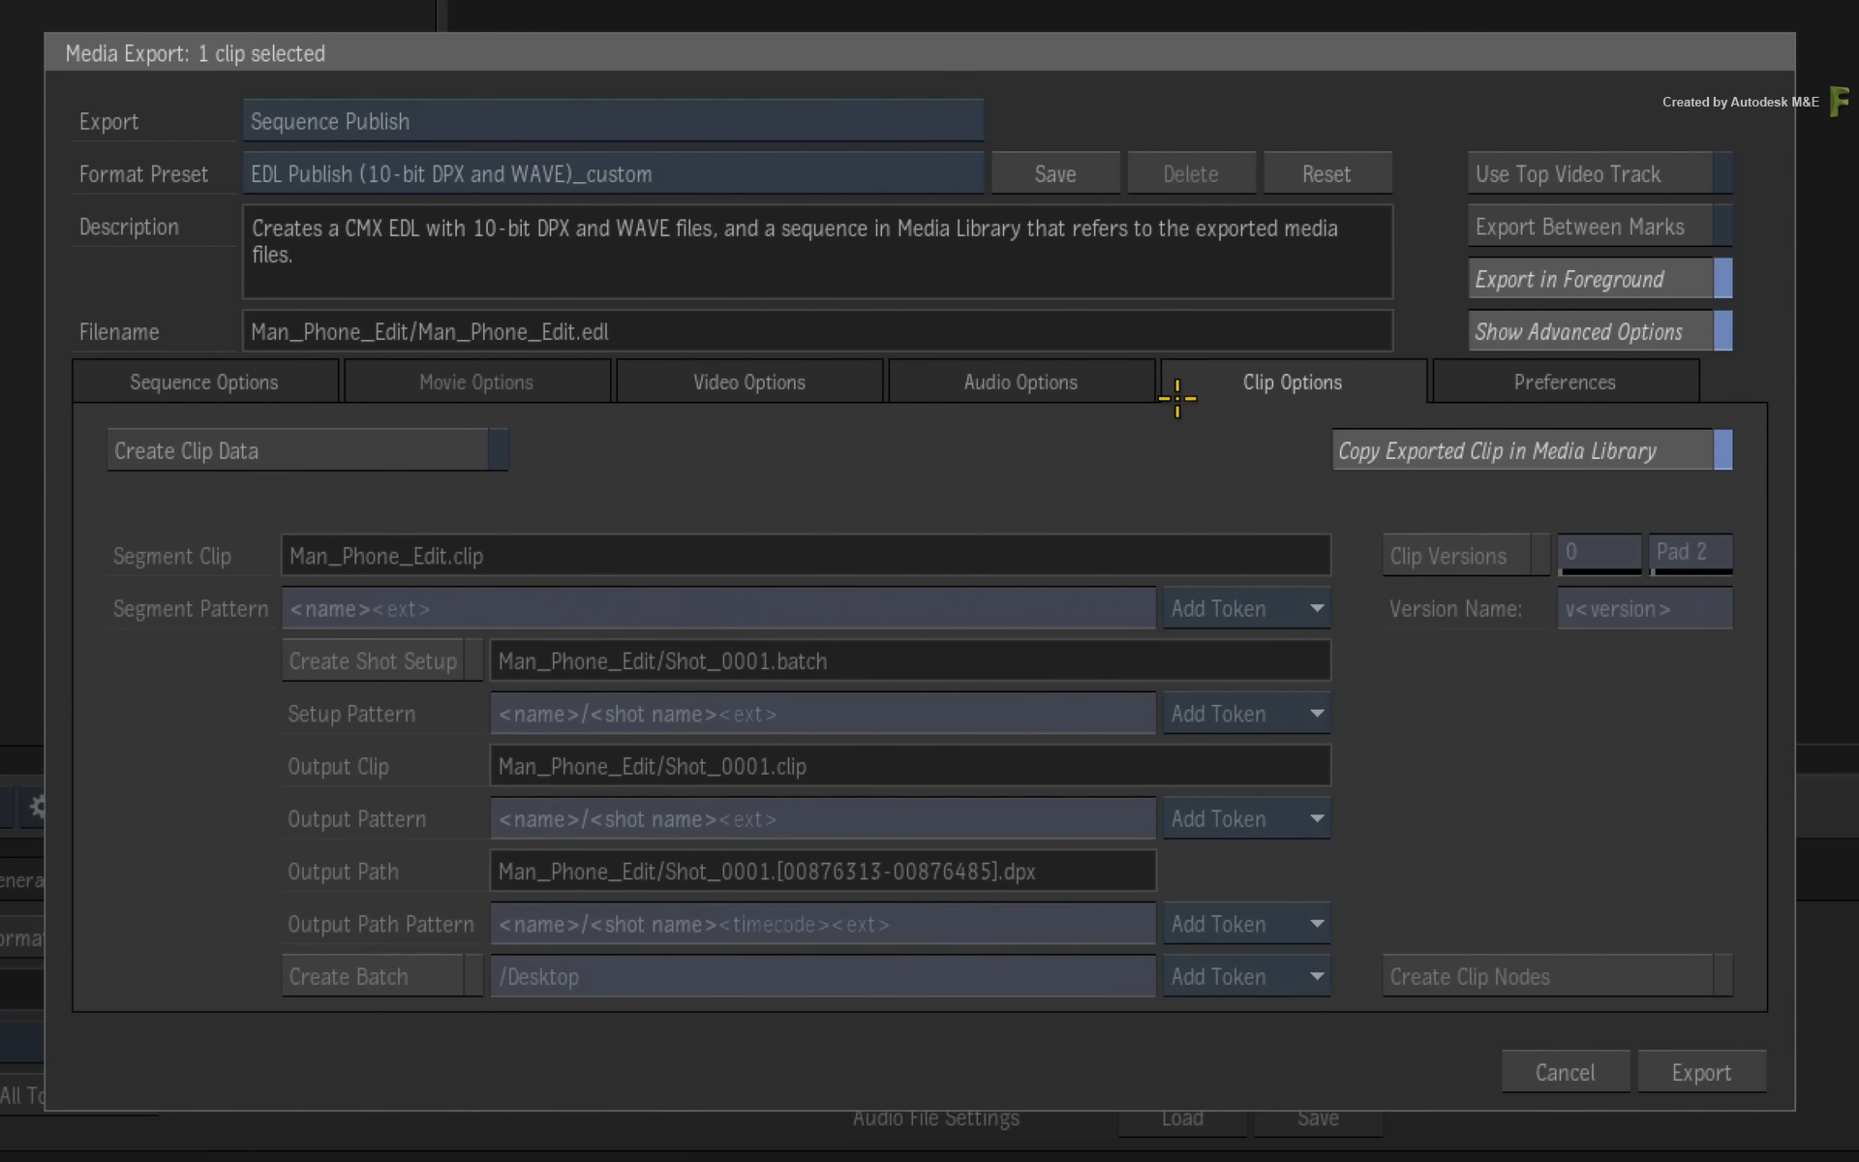
click(389, 439)
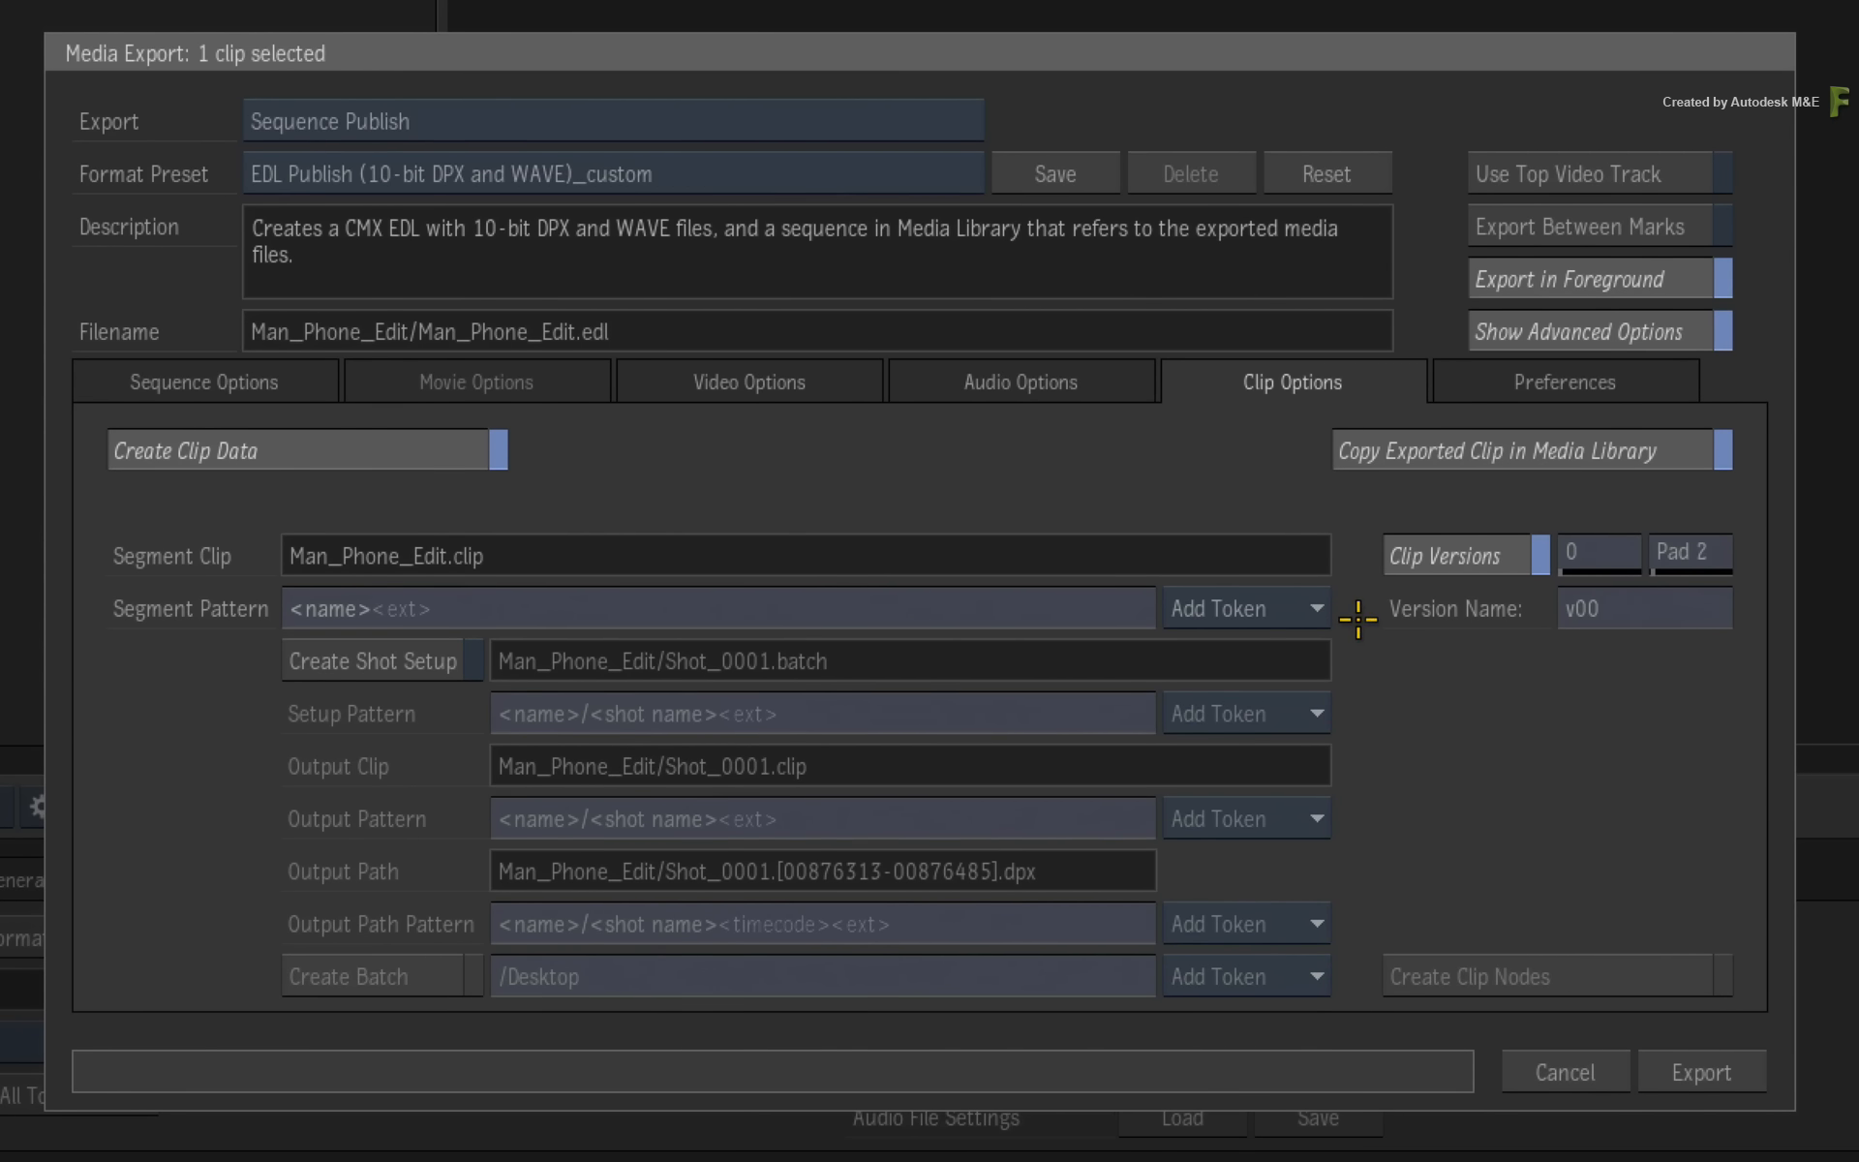
click(1313, 608)
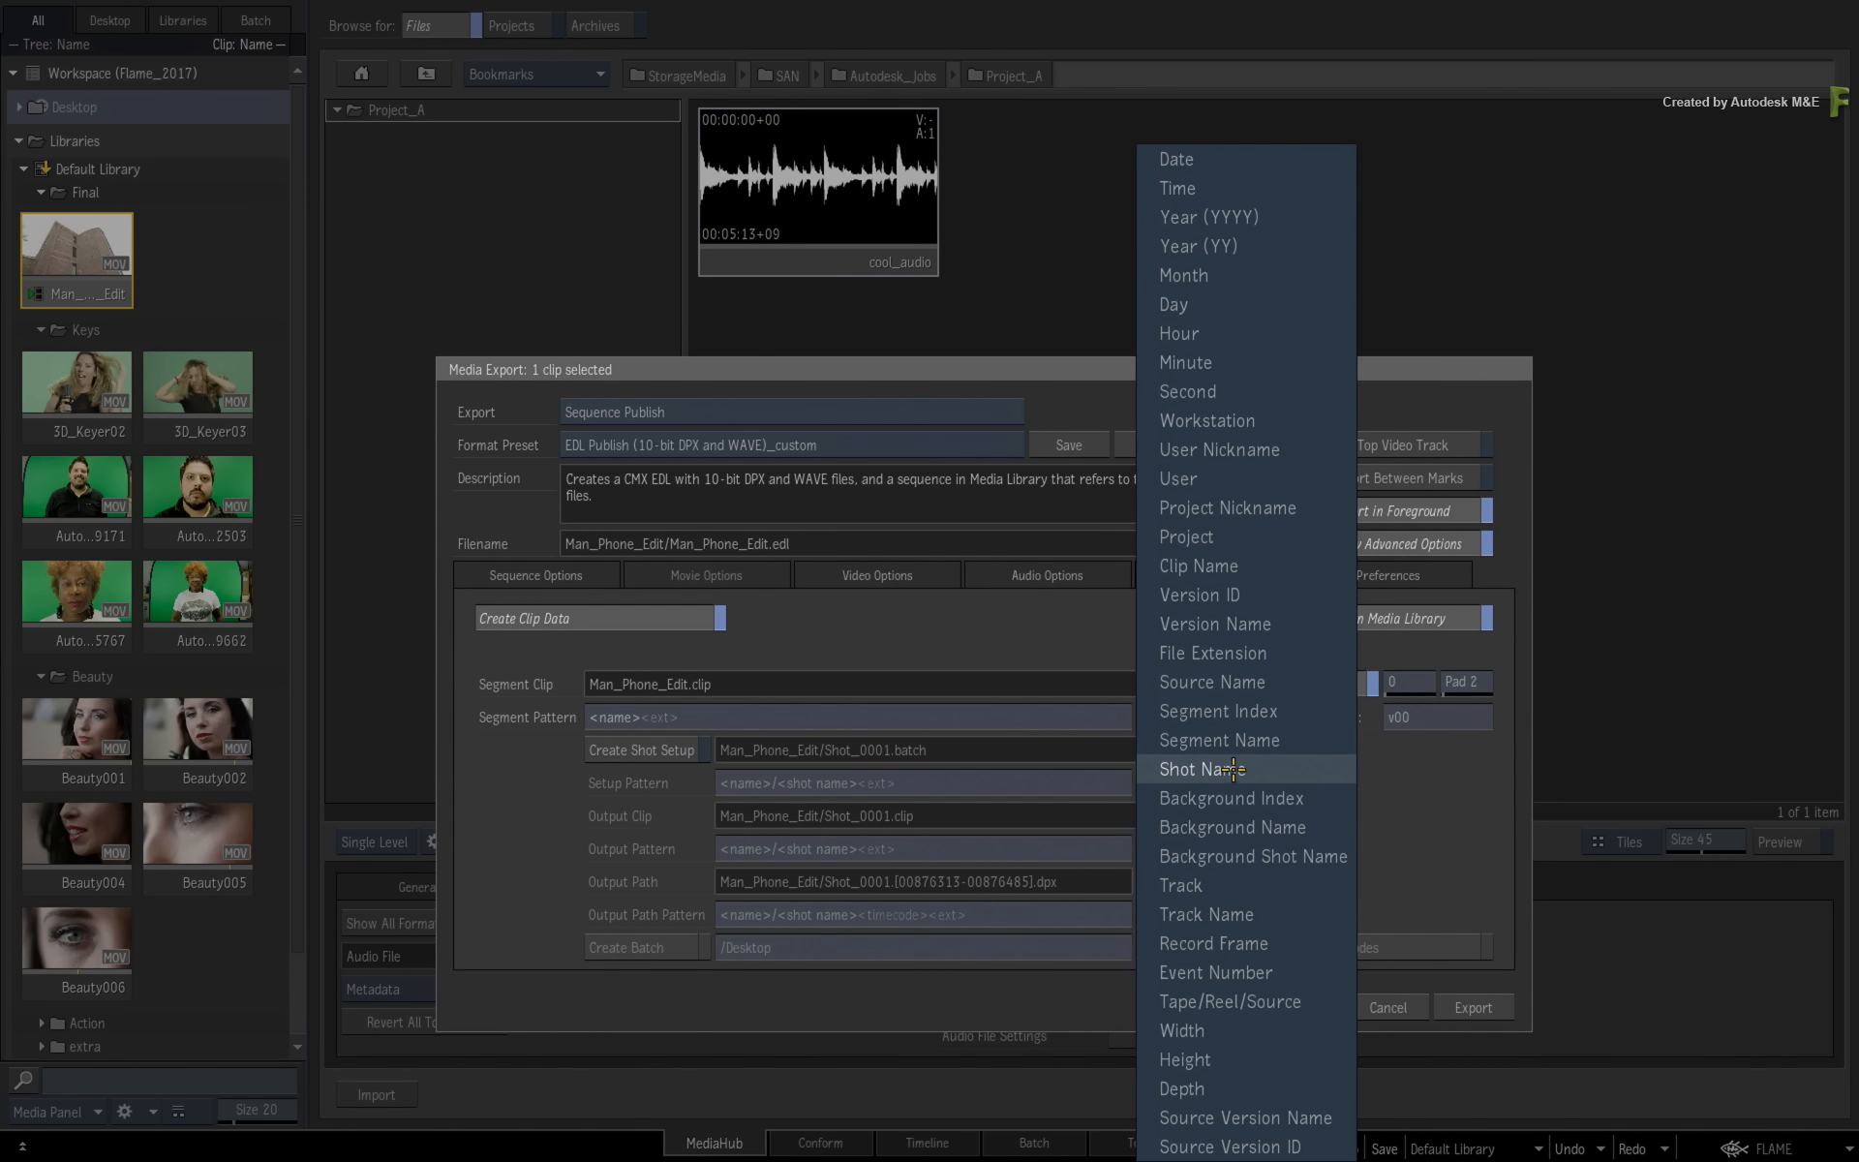
click(1449, 809)
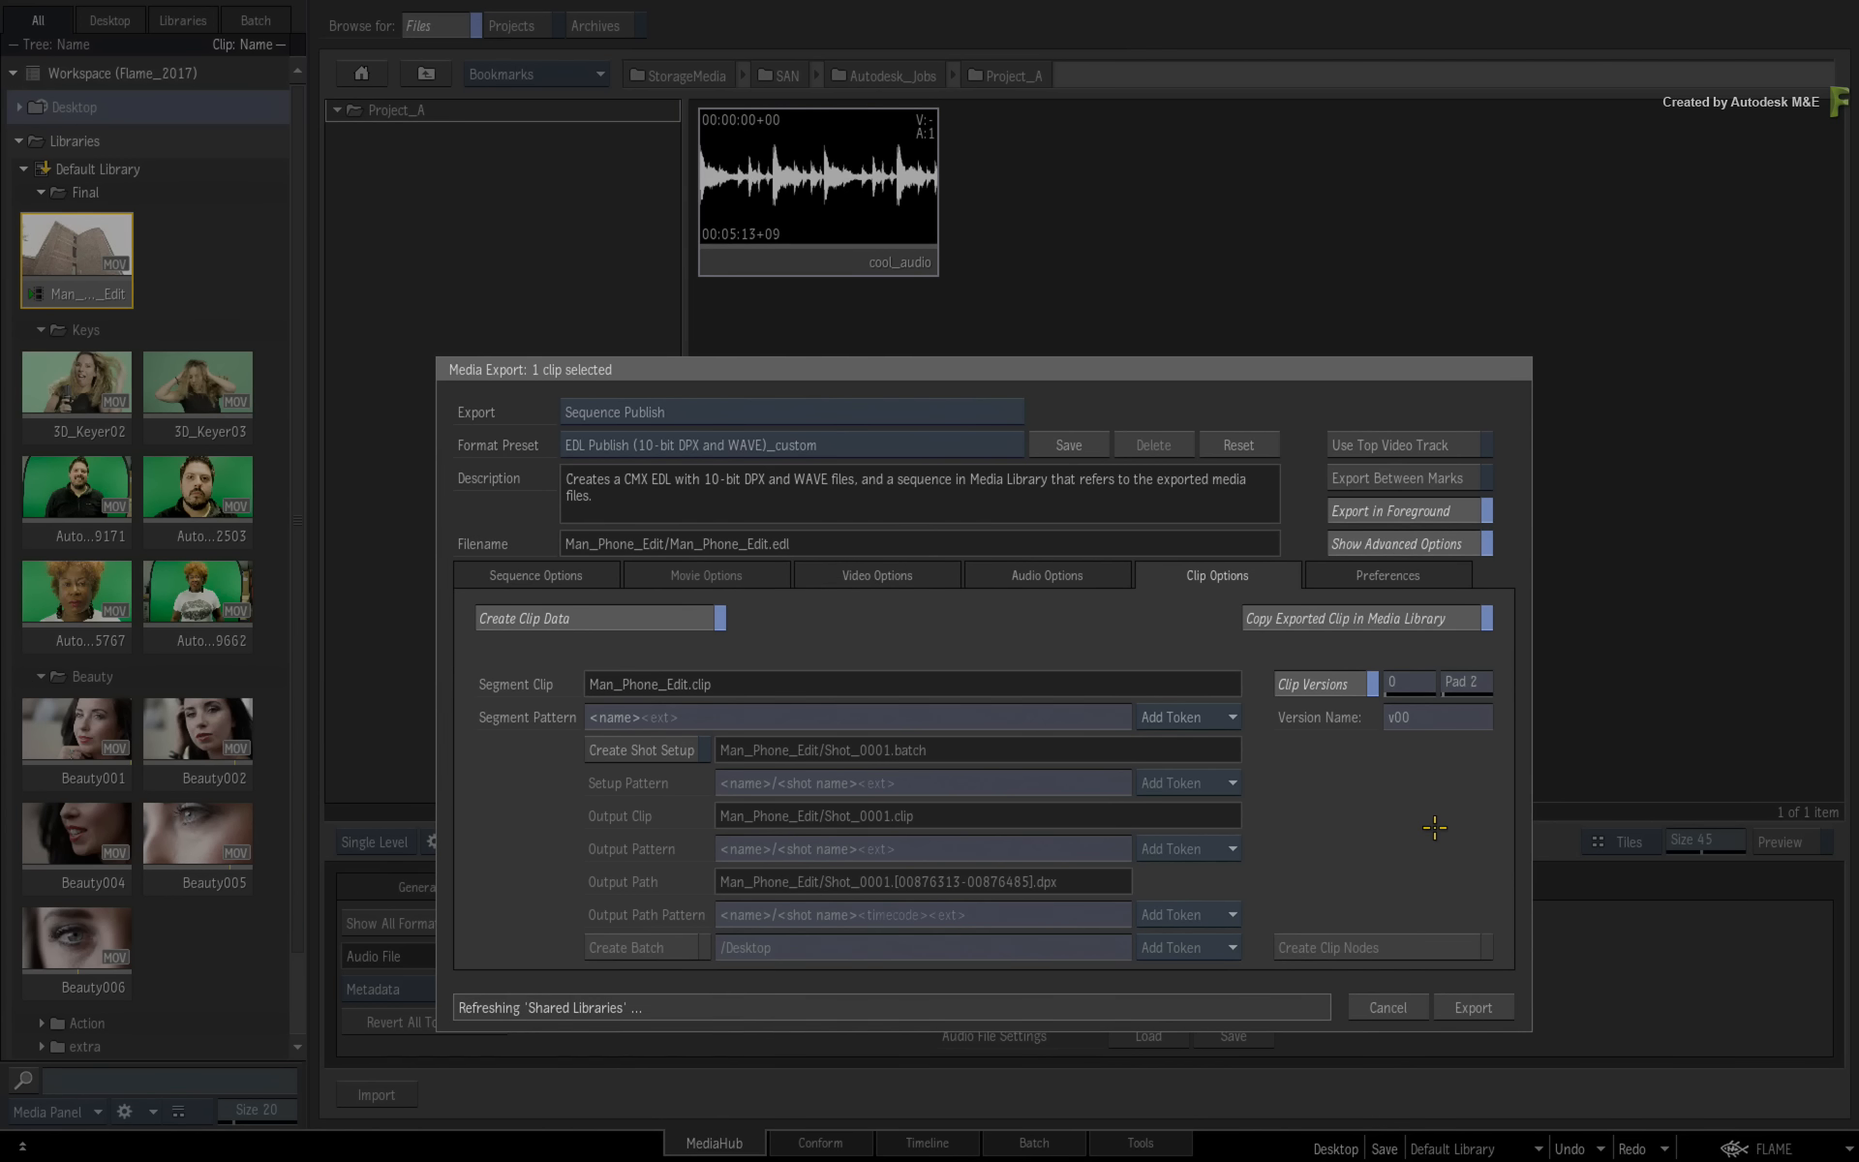
click(1393, 1007)
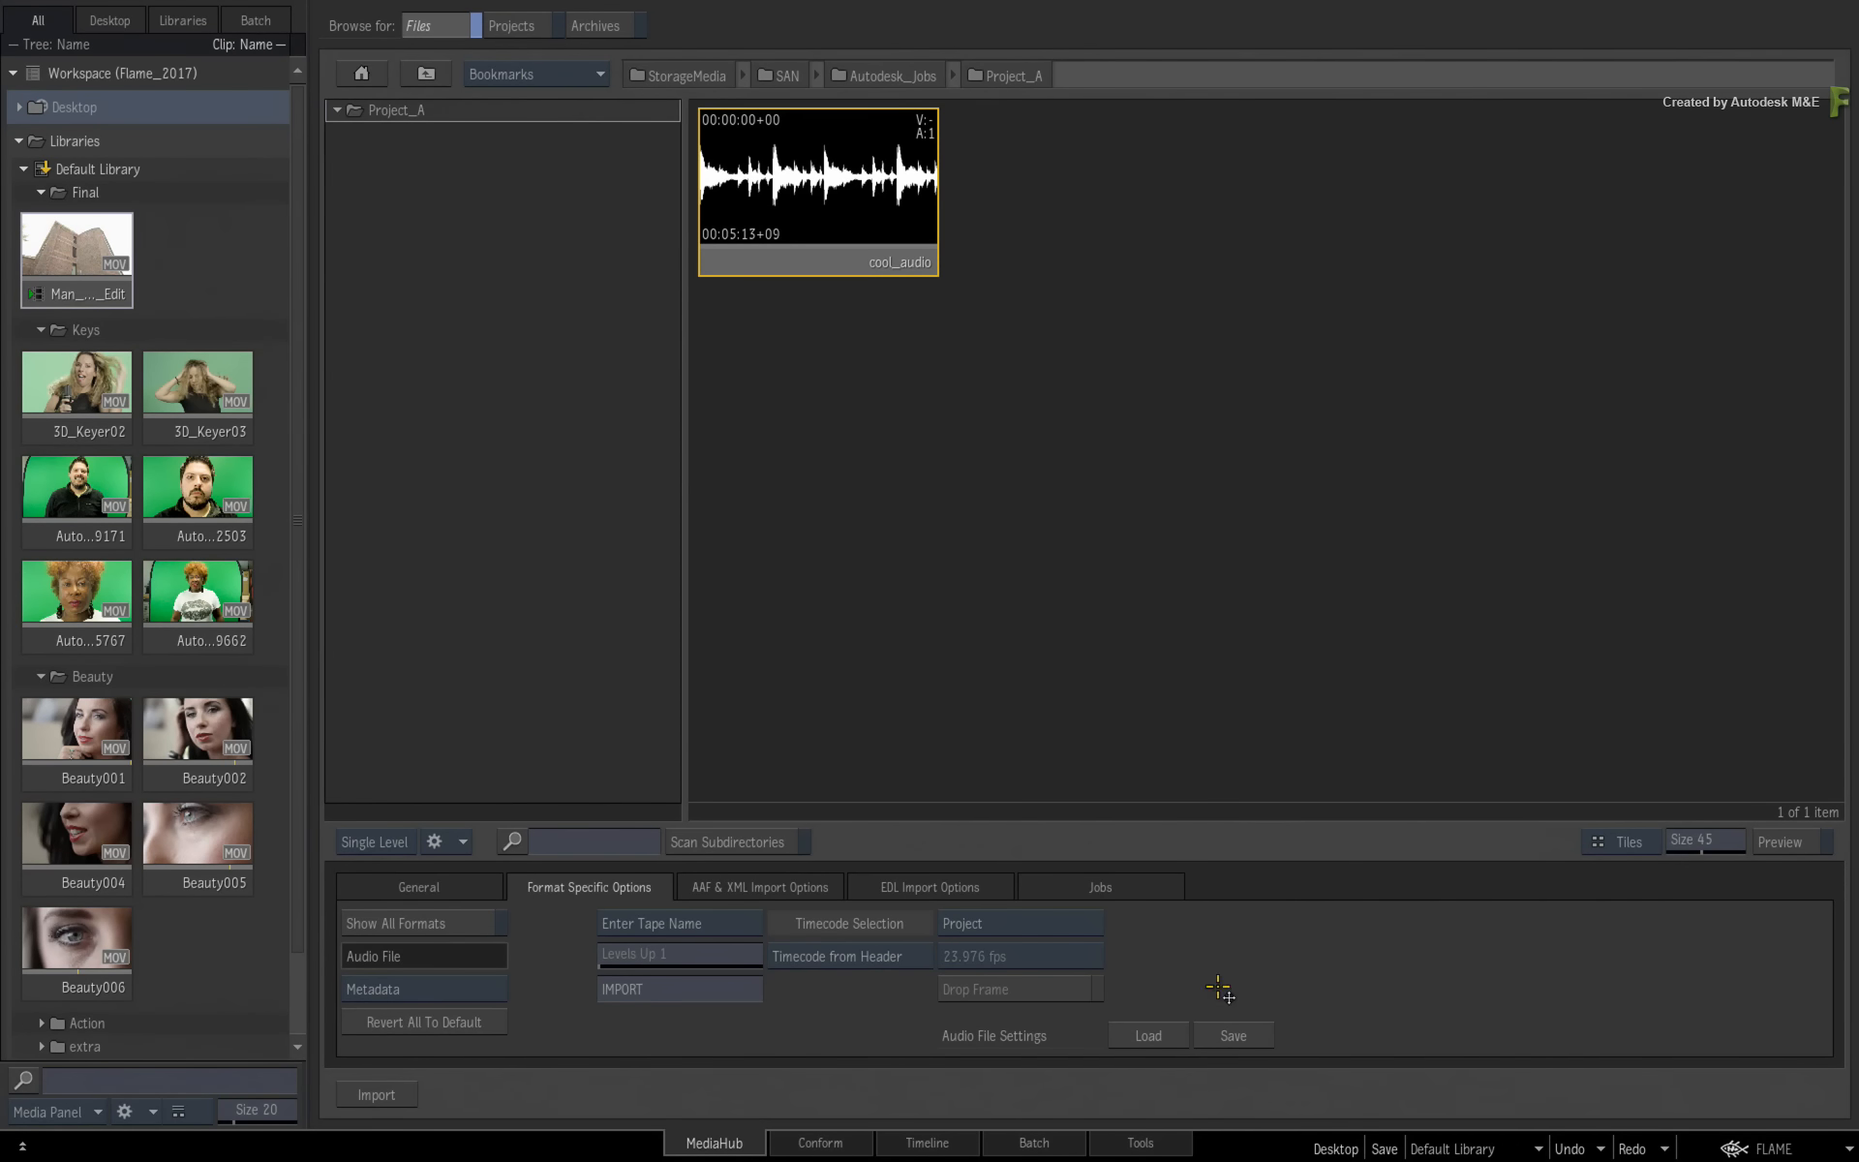